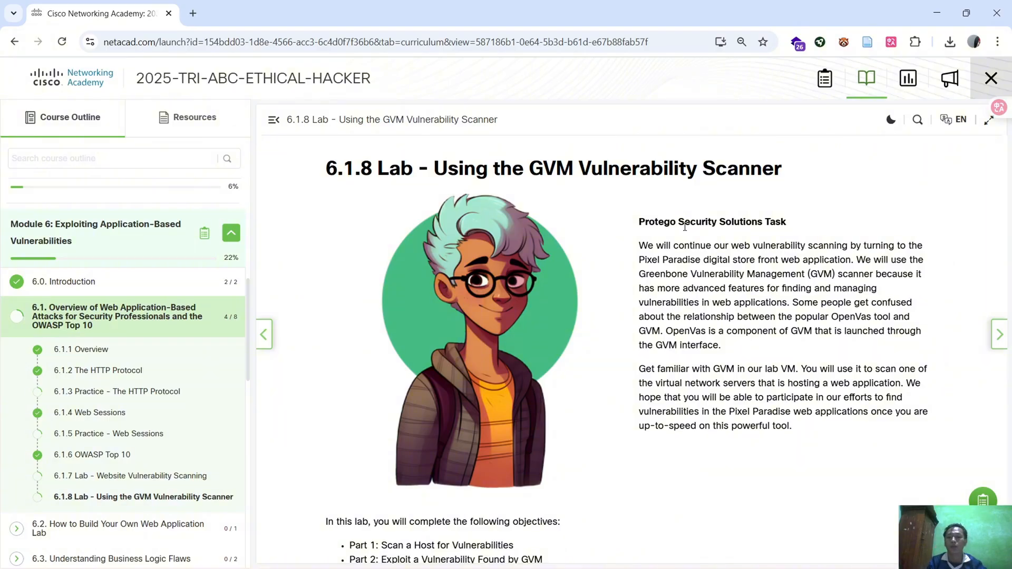
# Open the "Lab - Using the GVM Vulnerability Scanner" document on the course page and hide the course outline
pyautogui.scroll(-3, 685, 227)
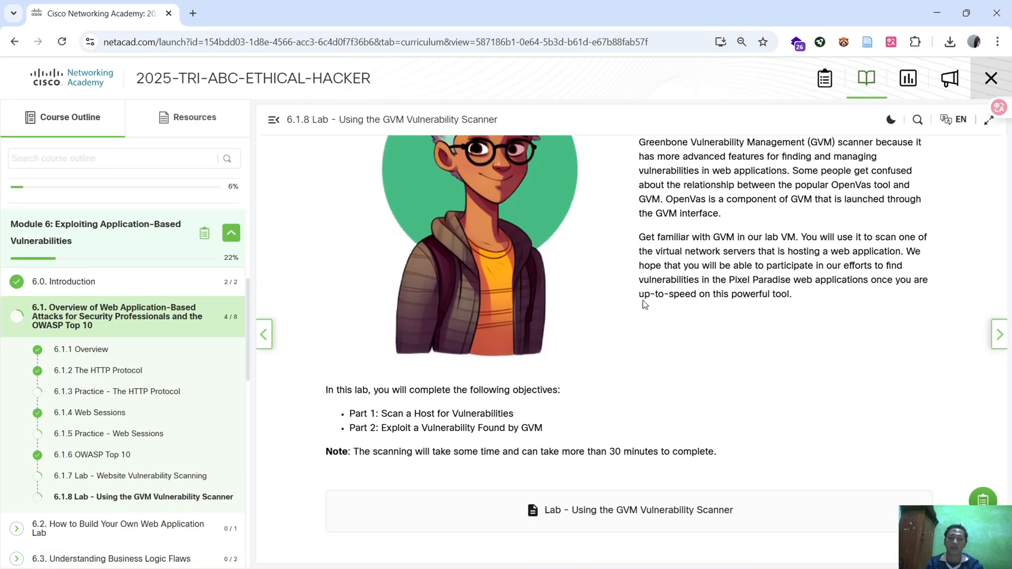
pyautogui.click(565, 520)
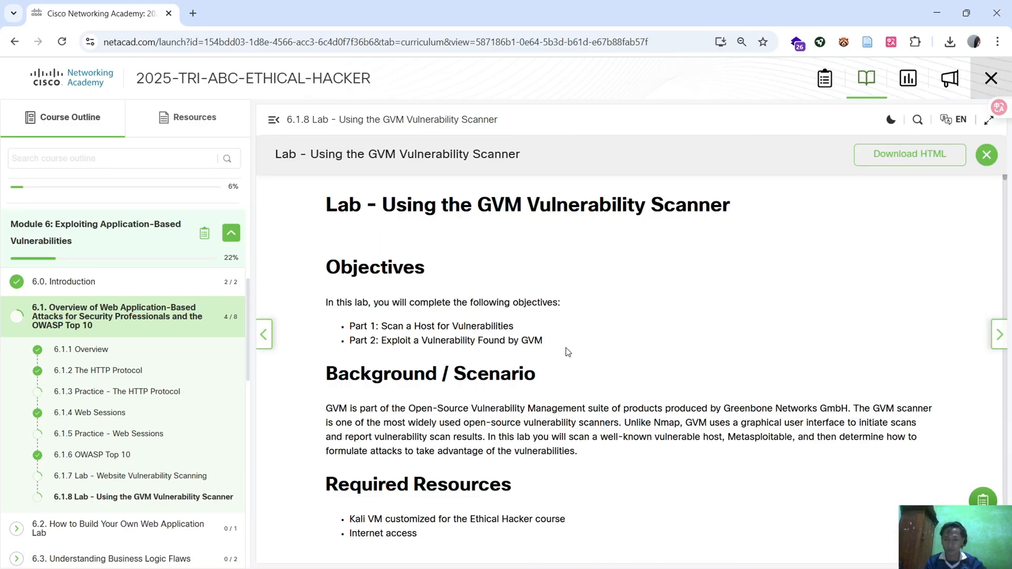
pyautogui.click(273, 120)
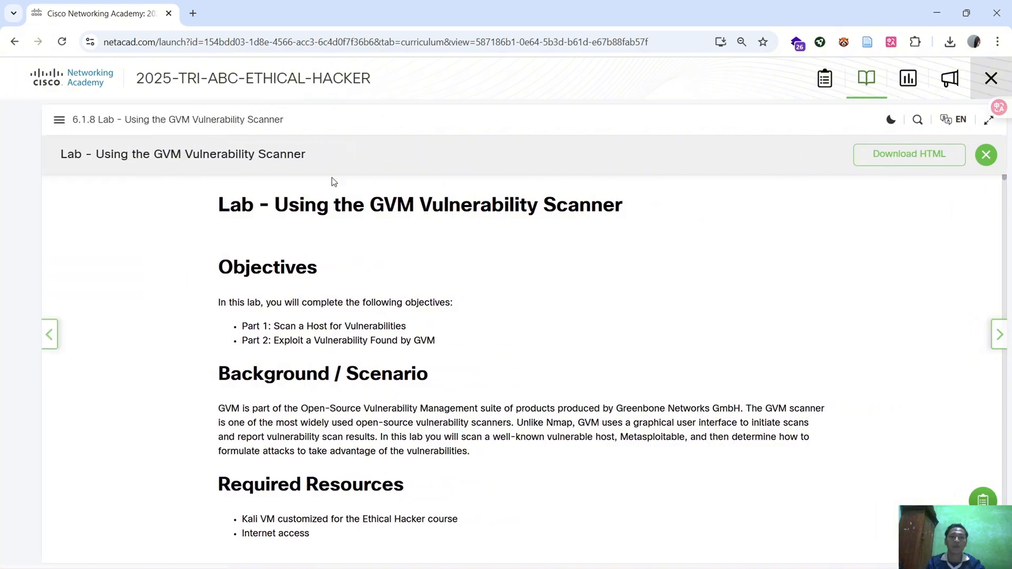
# Switch to the PDF lab report and read its objectives, background, required resources and the instructions for starting GVM services
pyautogui.hotkey('alt', 'Tab')
pyautogui.click(642, 298)
pyautogui.scroll(-8, 570, 334)
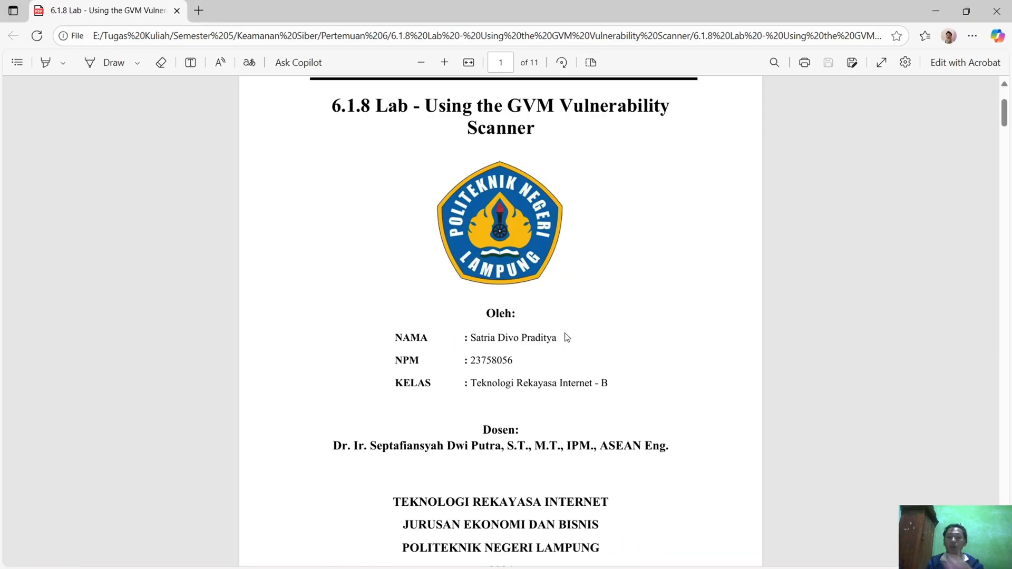
pyautogui.scroll(-1, 574, 352)
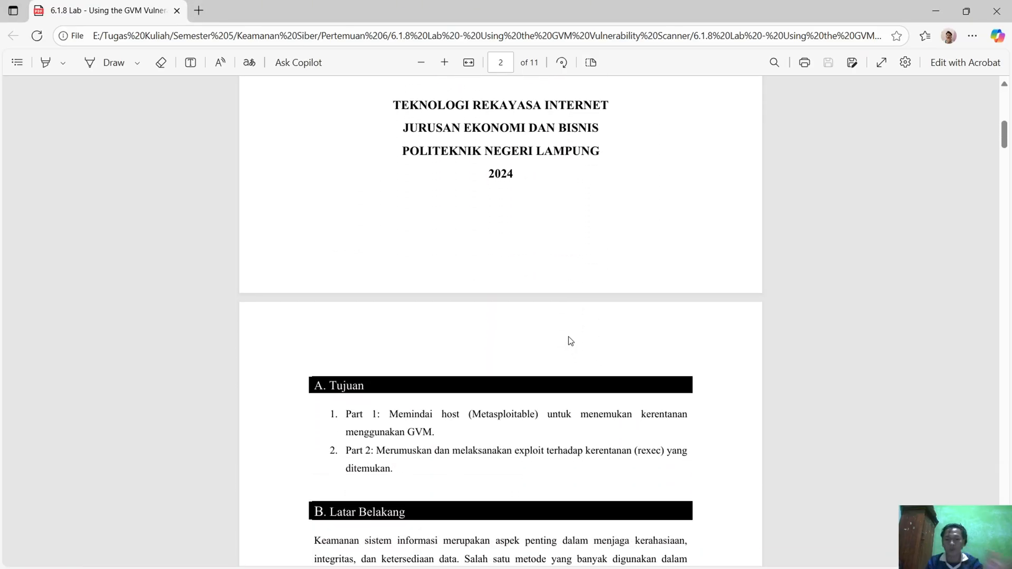
pyautogui.scroll(-2, 569, 341)
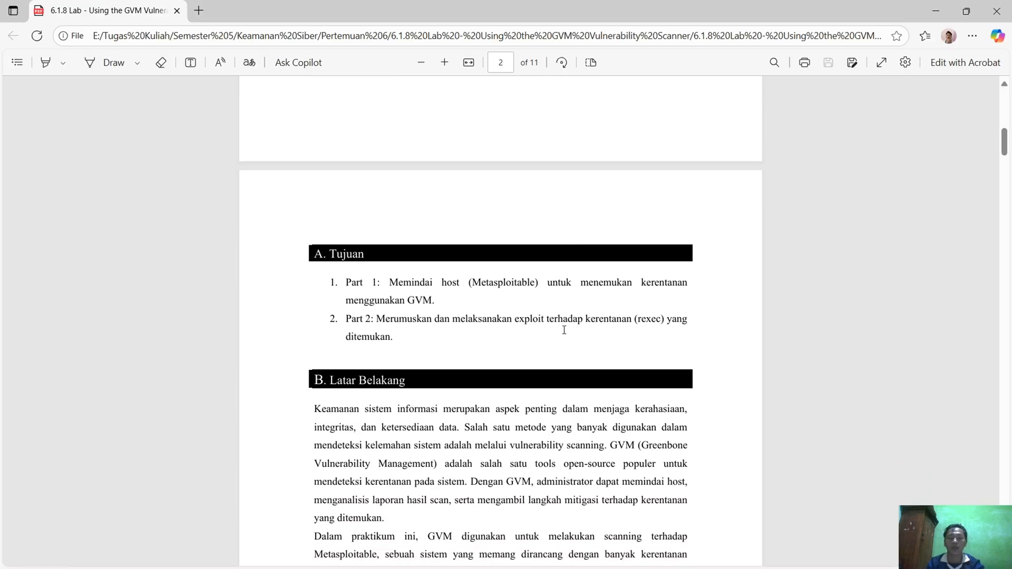
pyautogui.scroll(-1, 564, 330)
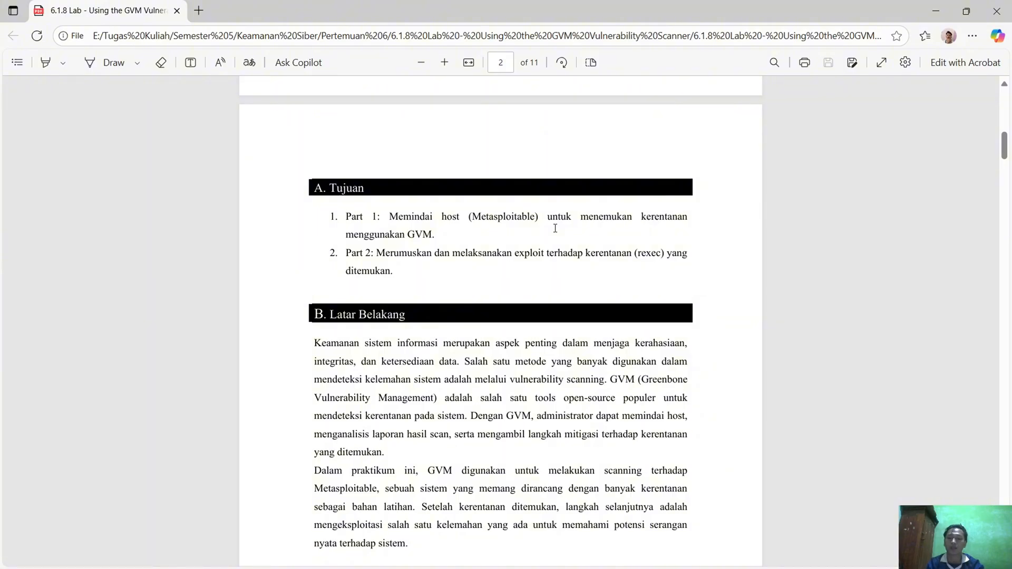
pyautogui.scroll(-3, 556, 228)
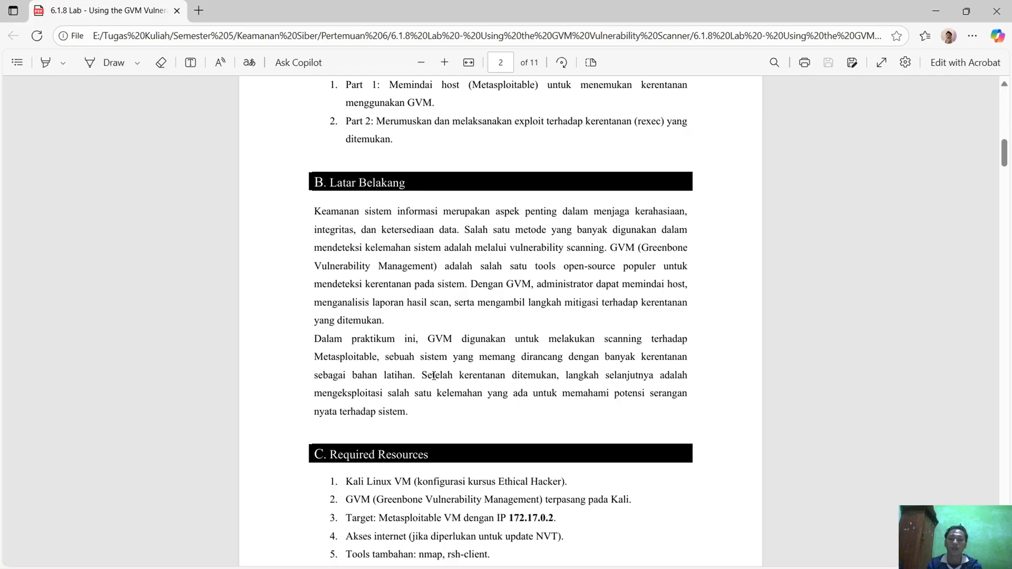
pyautogui.scroll(-1, 469, 346)
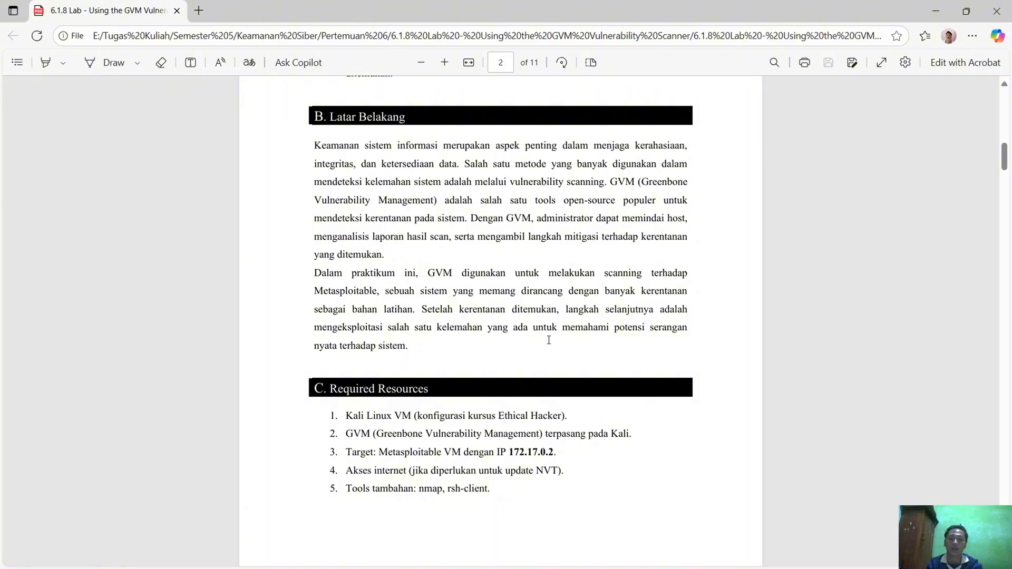
pyautogui.scroll(-1, 533, 348)
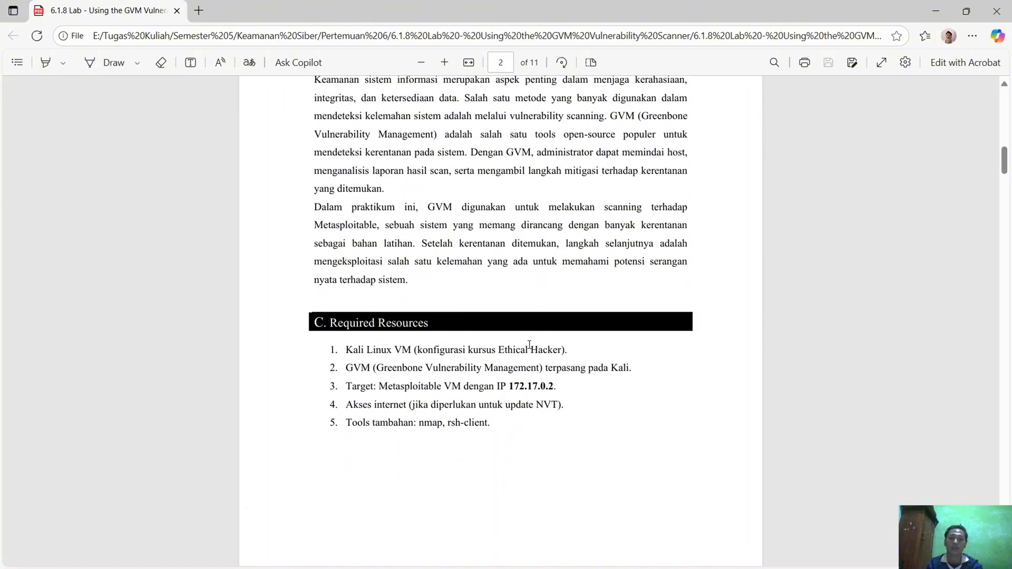
pyautogui.scroll(-1, 562, 289)
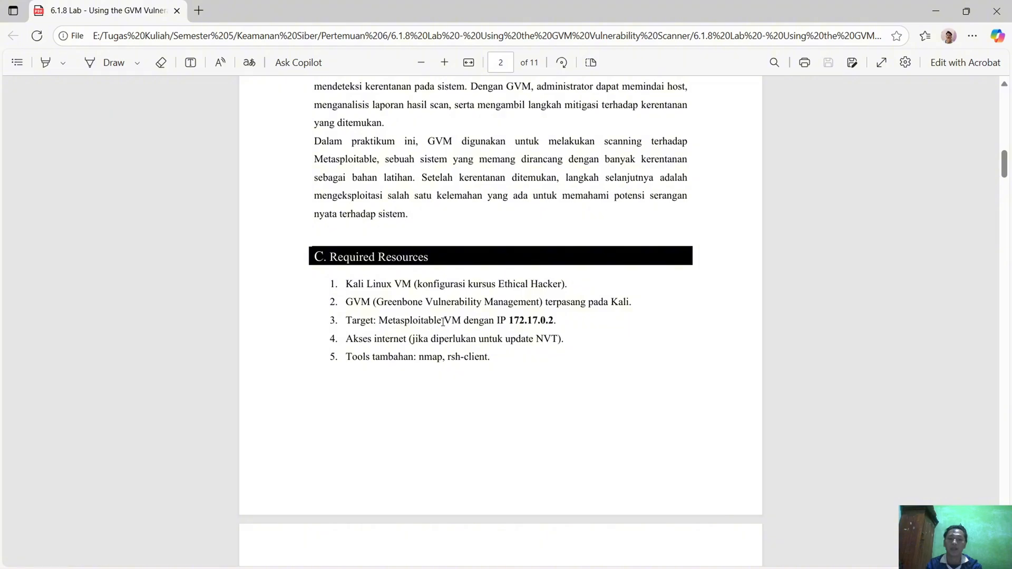
pyautogui.moveTo(511, 318); pyautogui.dragTo(554, 320)
pyautogui.click(374, 357)
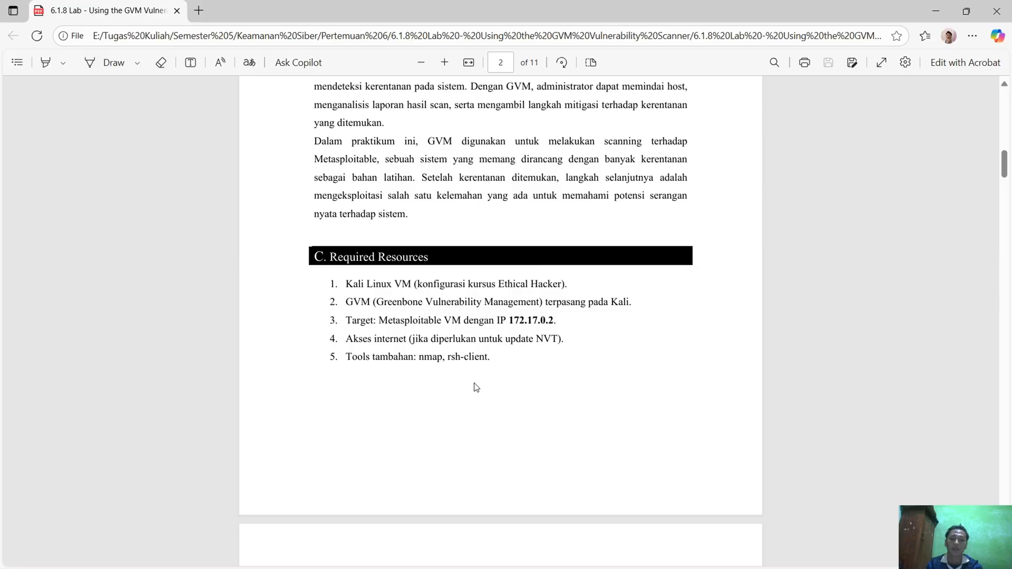
pyautogui.scroll(-4, 480, 374)
pyautogui.scroll(-1, 527, 274)
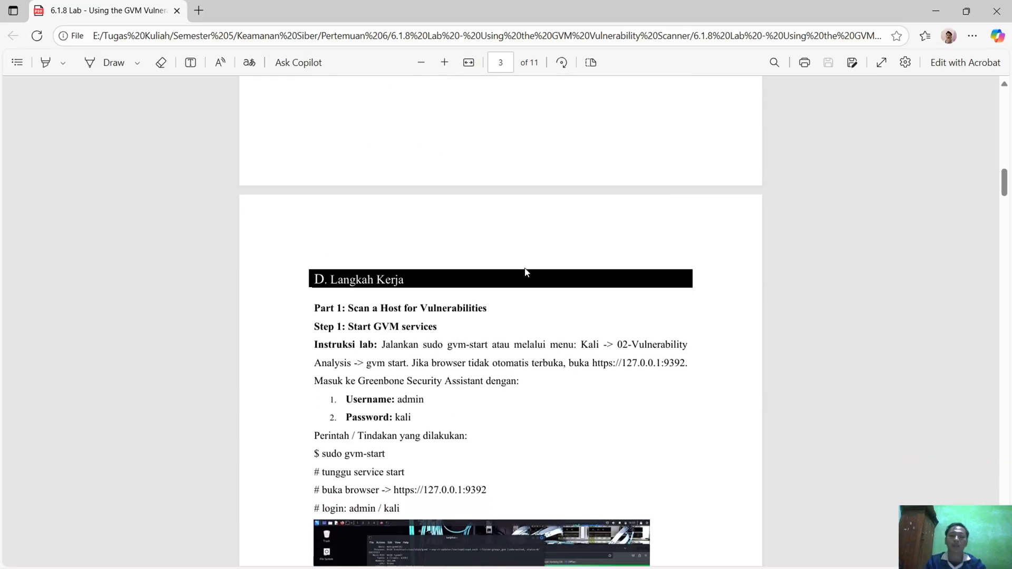
pyautogui.scroll(-2, 520, 280)
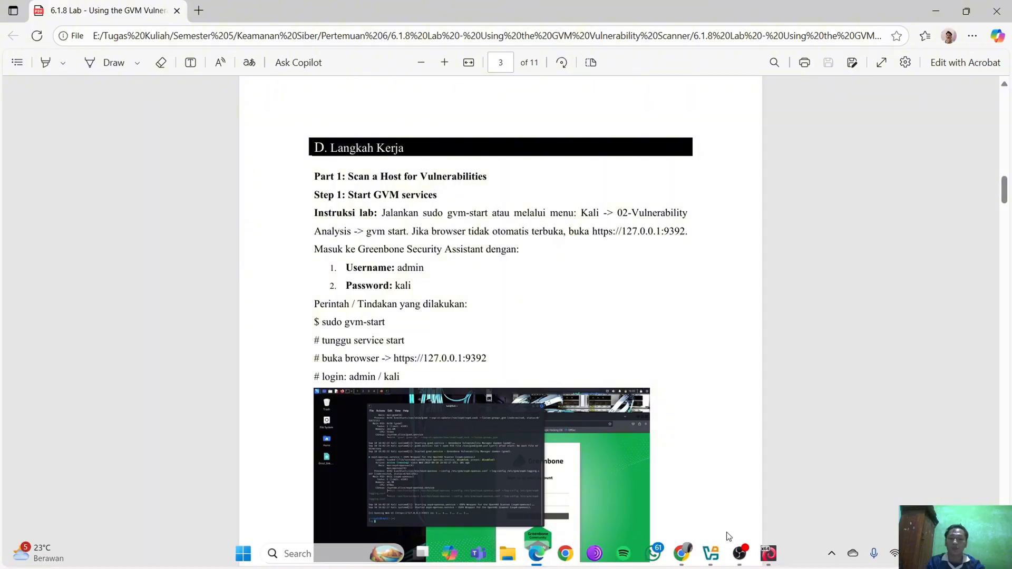
# Switch to the Ethical-Hacker-Kali virtual machine, log in with the username and account password, and dismiss the VirtualBox notifications
pyautogui.click(770, 554)
pyautogui.write('kali')
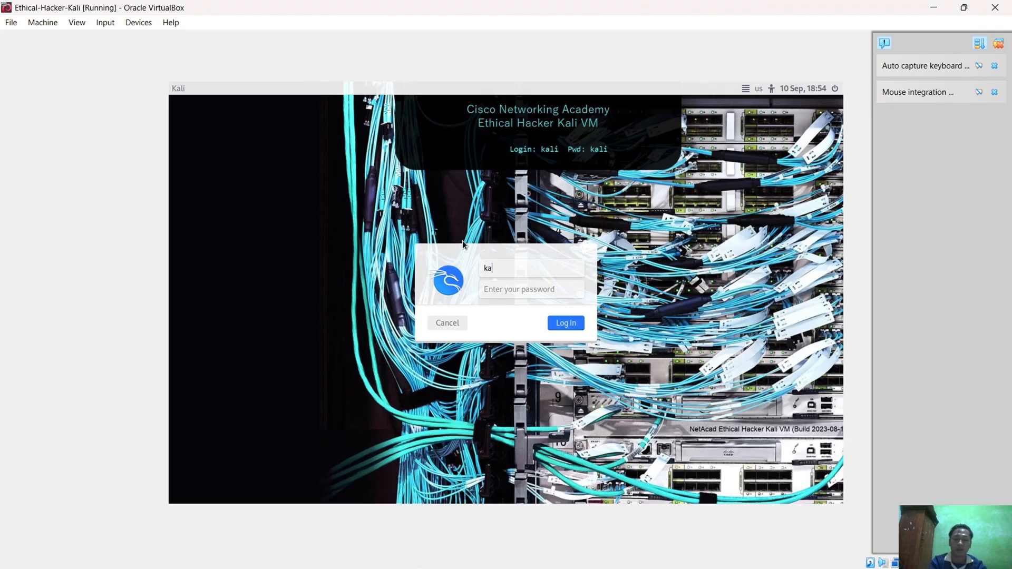
pyautogui.press('Tab')
pyautogui.write('kali')
pyautogui.press('Return')
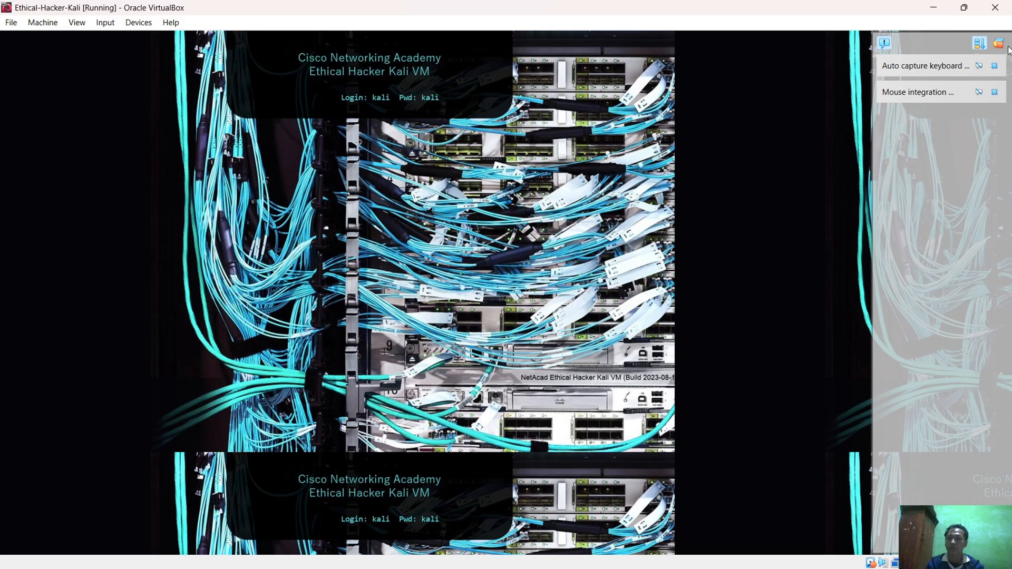
pyautogui.click(1001, 45)
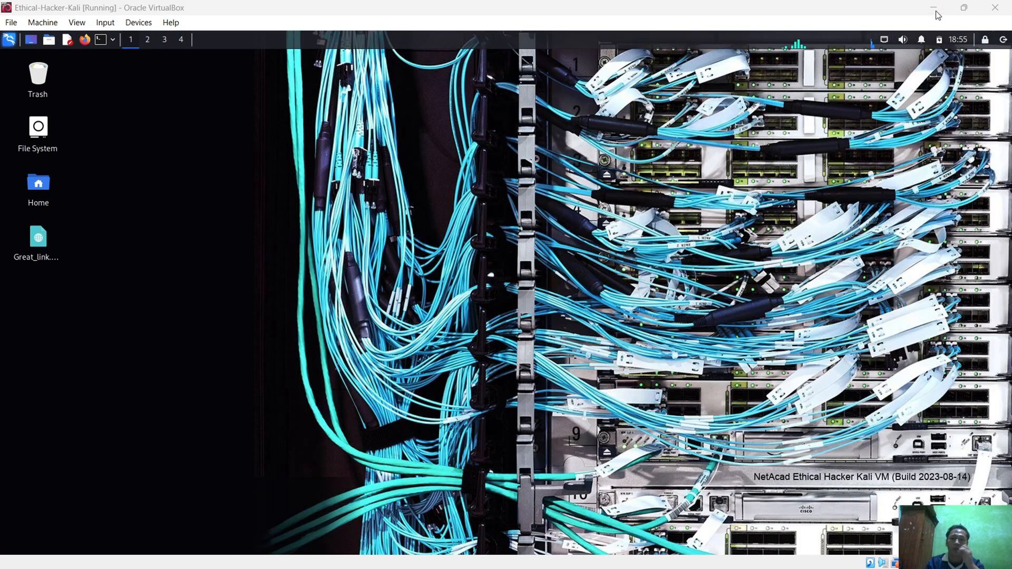
# Return to the Networking Academy lab page and copy the command "sudo gvm-start" from Step 1
pyautogui.click(933, 8)
pyautogui.scroll(1, 576, 260)
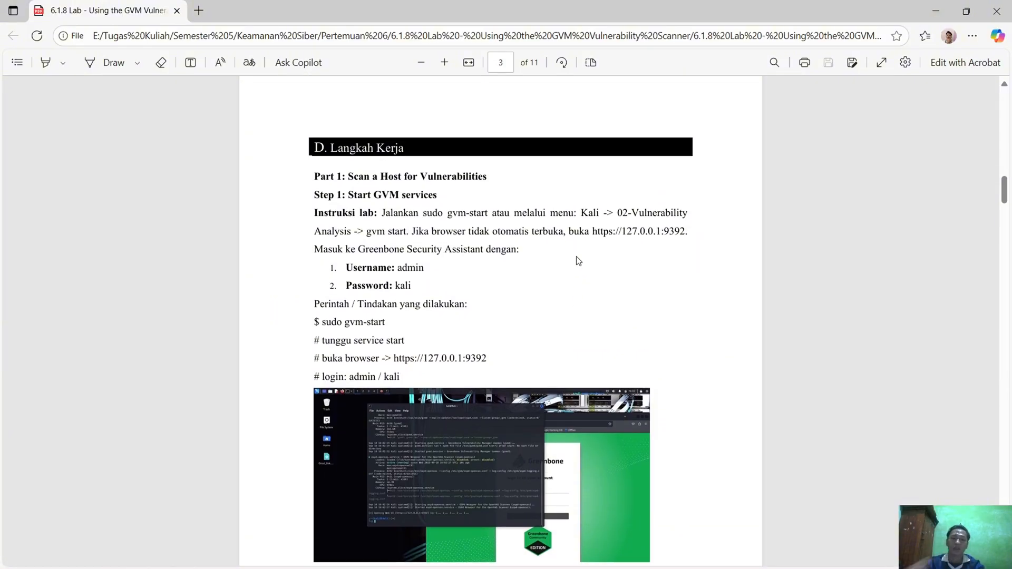
pyautogui.hotkey('alt', 'Tab')
pyautogui.press('Tab')
pyautogui.scroll(-7, 495, 339)
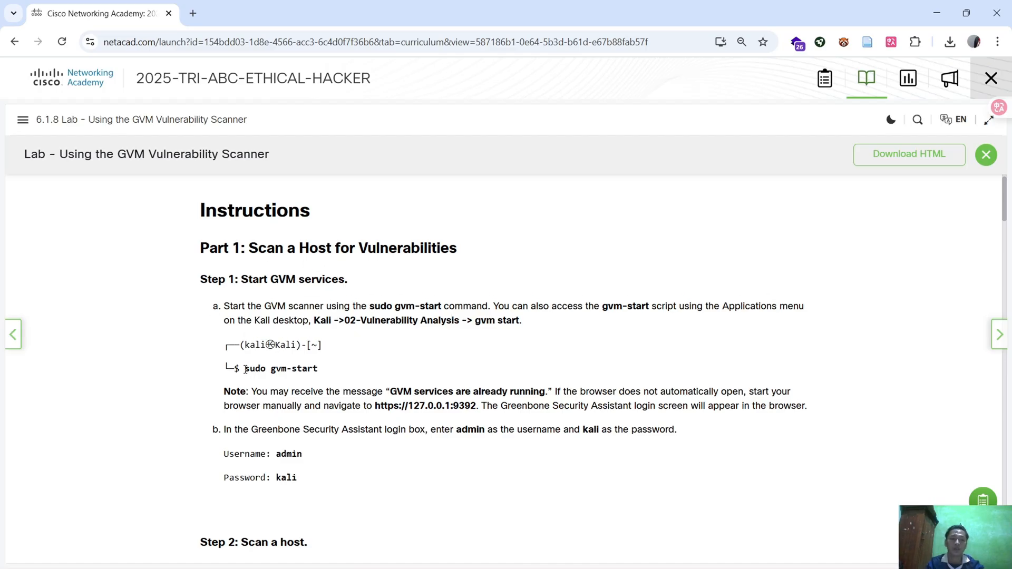
pyautogui.moveTo(244, 369); pyautogui.dragTo(319, 368)
pyautogui.hotkey('ctrl', 'c')
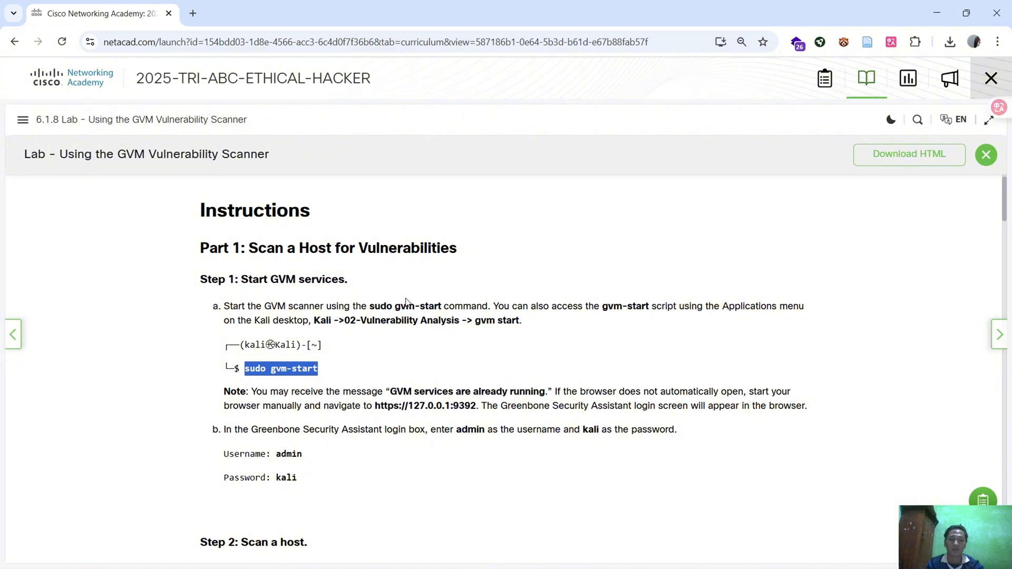
# Check Step 1 in the PDF report, then open a terminal in the Kali VM and paste "sudo gvm-start" without running it
pyautogui.hotkey('alt', 'Tab')
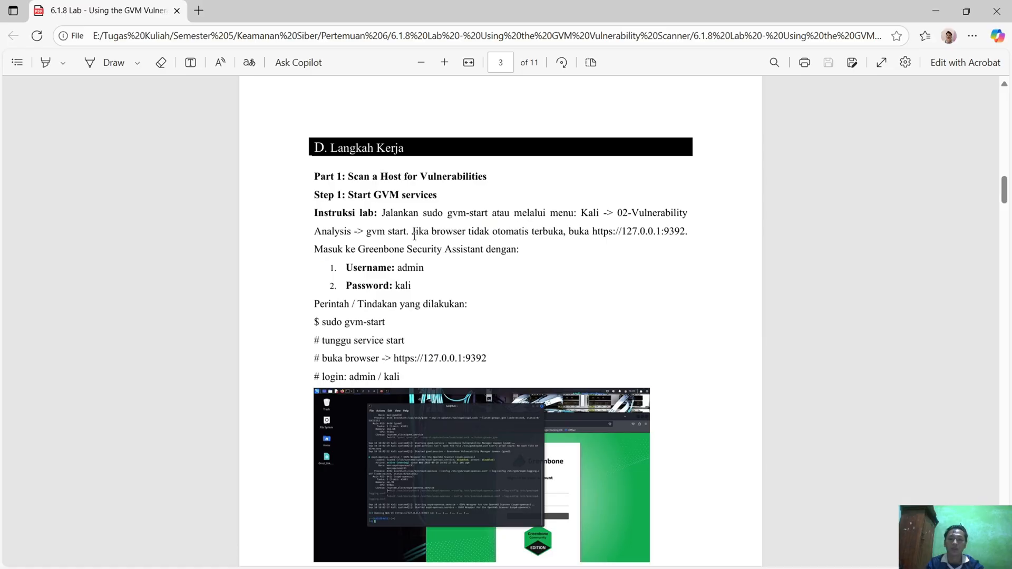
pyautogui.scroll(-1, 470, 239)
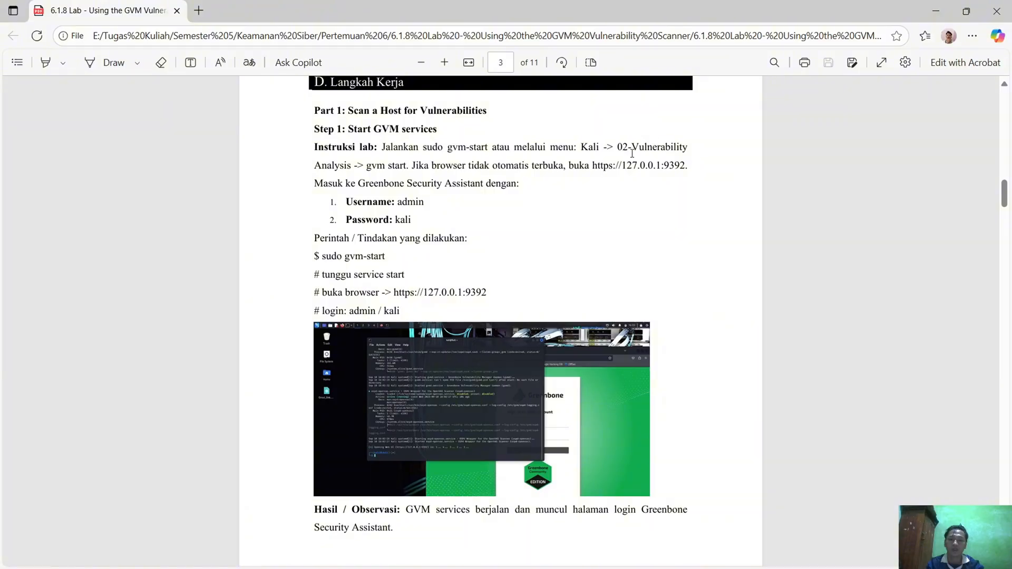
pyautogui.hotkey('alt', 'Tab')
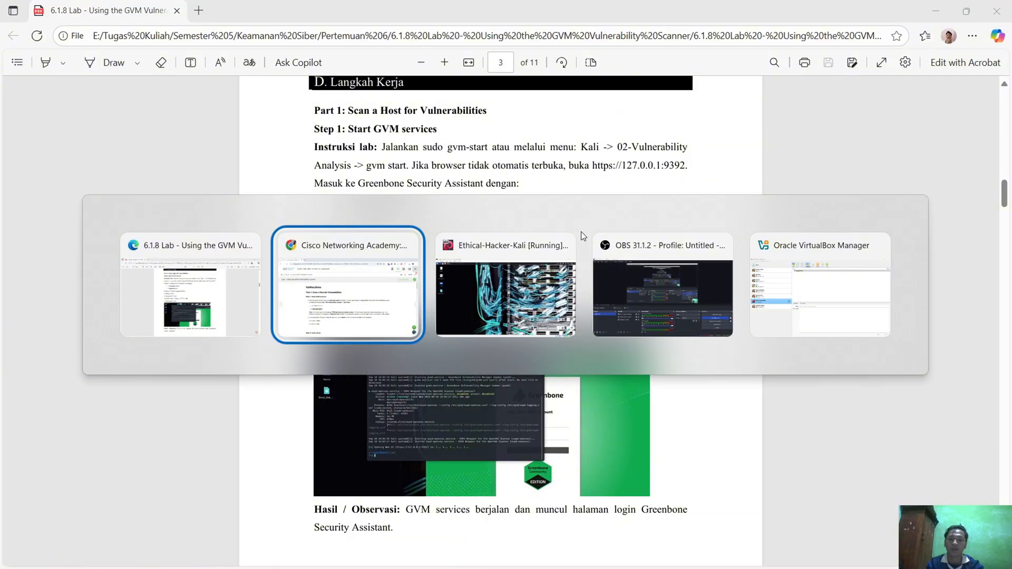
pyautogui.click(581, 232)
pyautogui.click(100, 39)
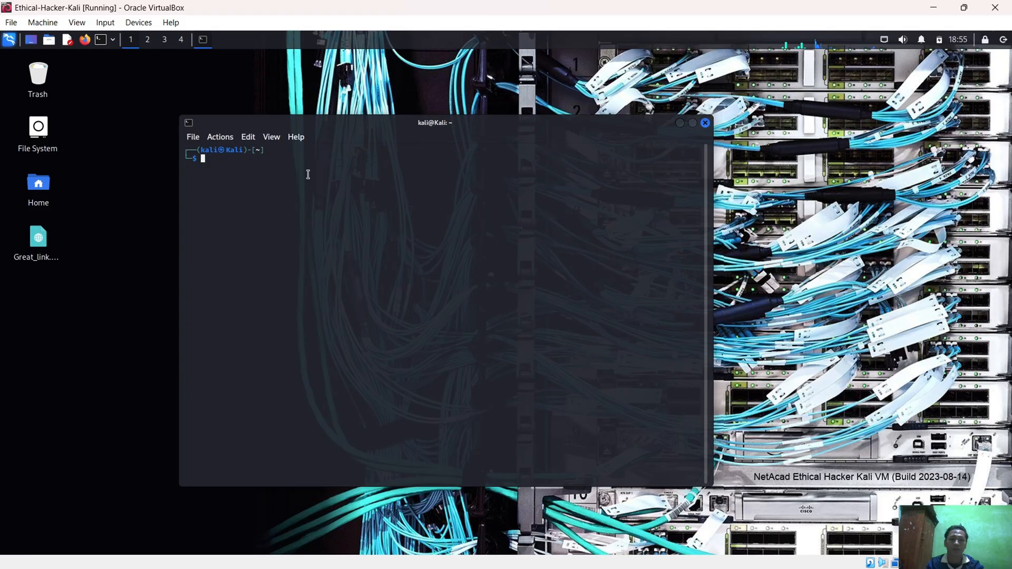
pyautogui.rightClick(306, 179)
pyautogui.click(332, 214)
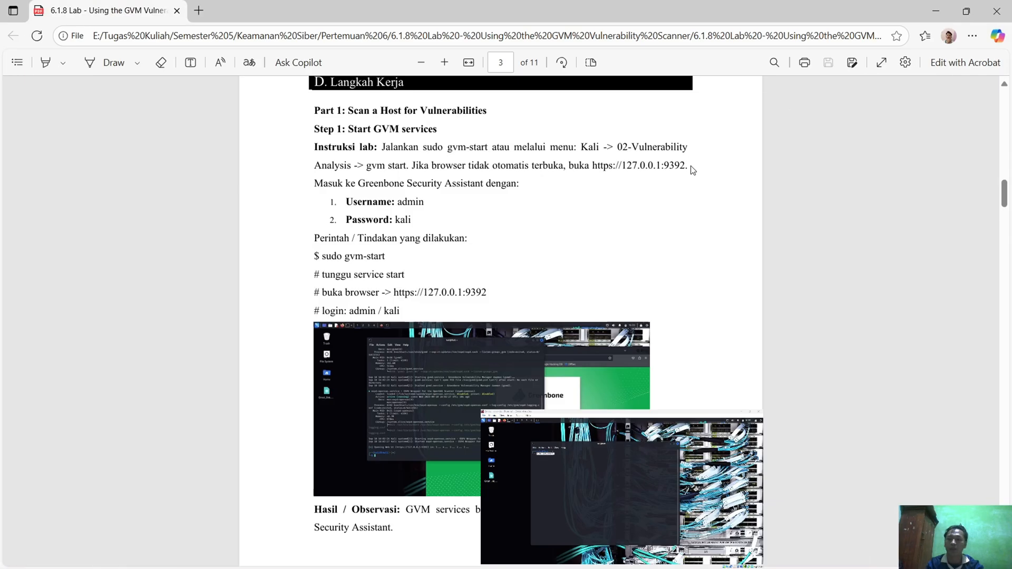
pyautogui.click(936, 6)
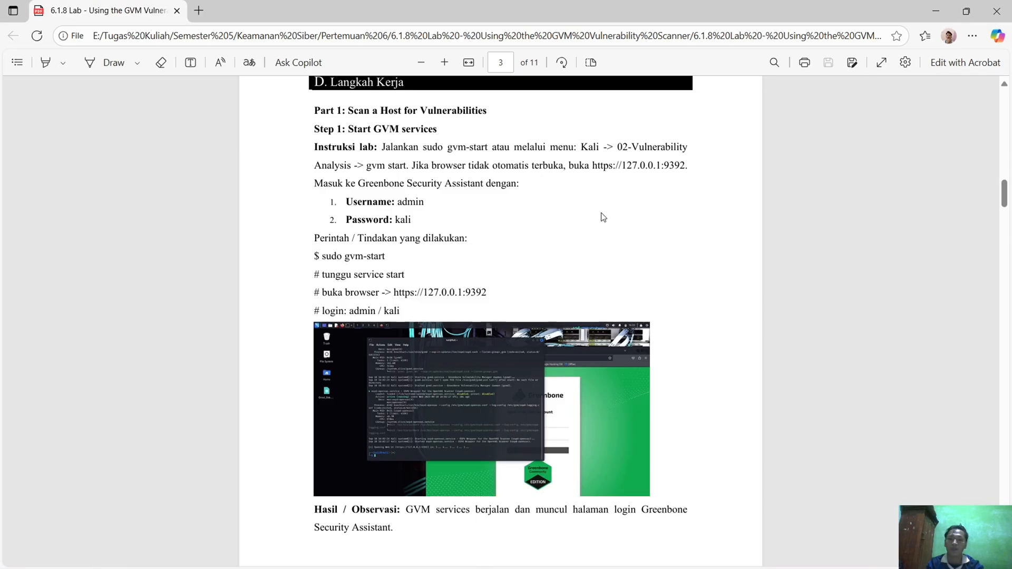
pyautogui.rightClick(637, 168)
pyautogui.click(675, 307)
pyautogui.hotkey('alt', 'Tab')
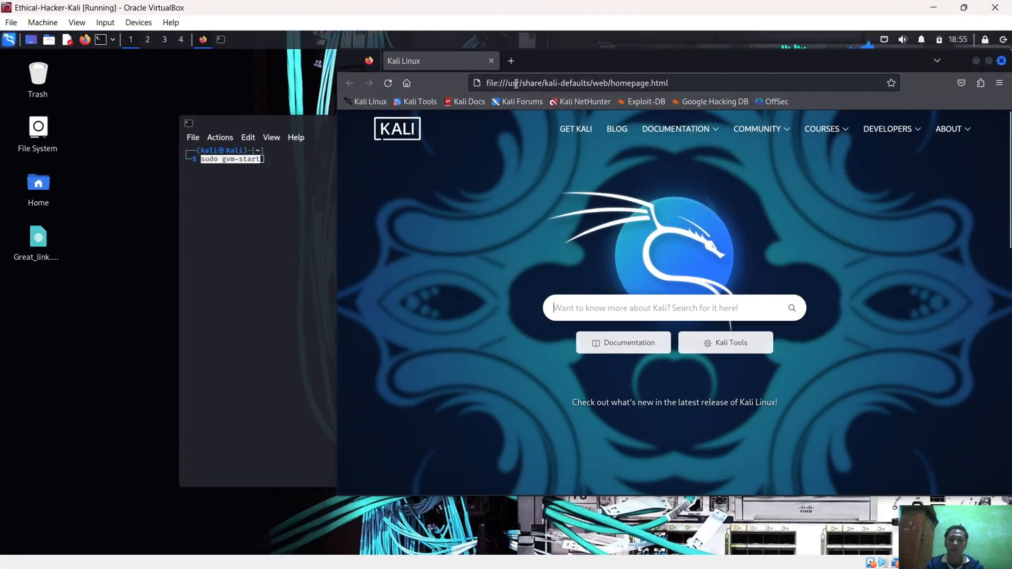
pyautogui.click(516, 83)
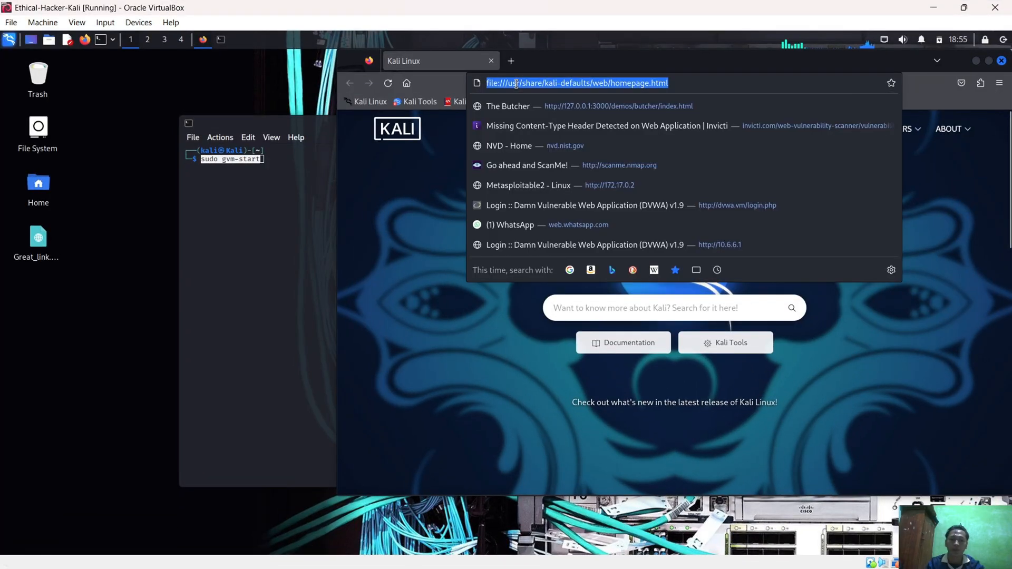
pyautogui.hotkey('ctrl', 'v')
pyautogui.press('Return')
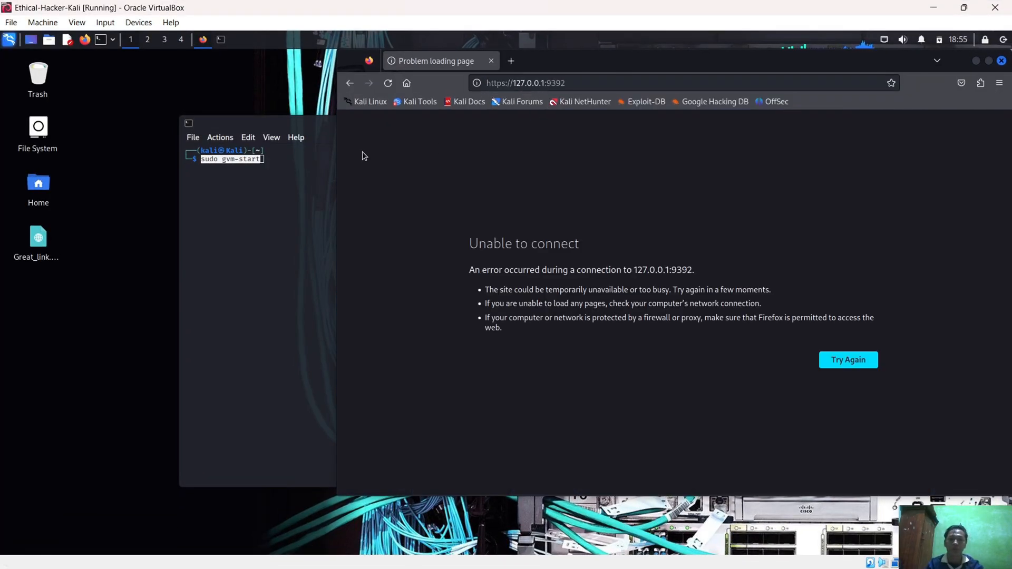
# Run the pasted "sudo gvm-start" command, enter the sudo password, and move the terminal window away from the browser
pyautogui.click(279, 176)
pyautogui.press('Return')
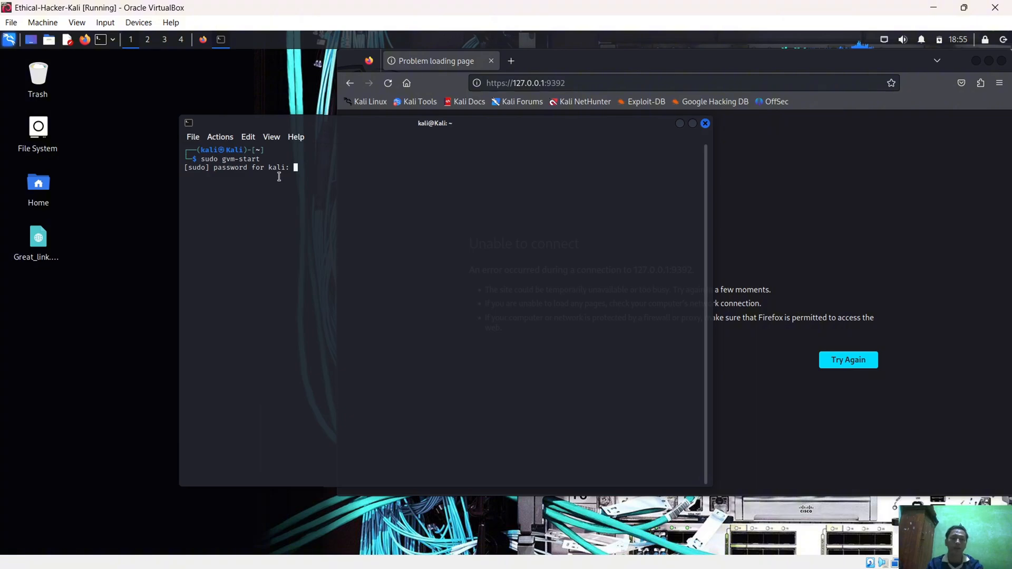
pyautogui.write('kali')
pyautogui.press('Return')
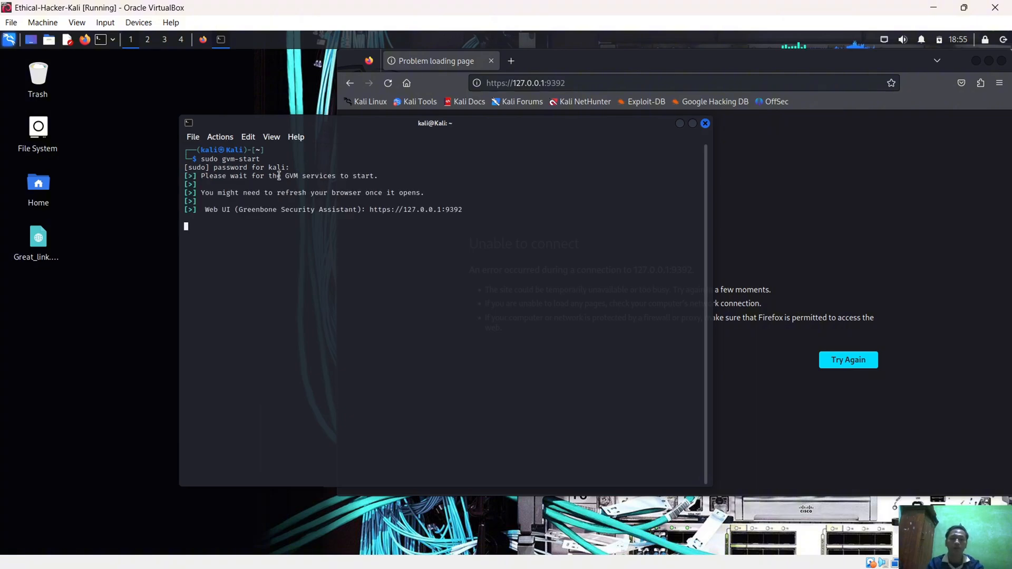
pyautogui.moveTo(540, 125); pyautogui.dragTo(401, 121)
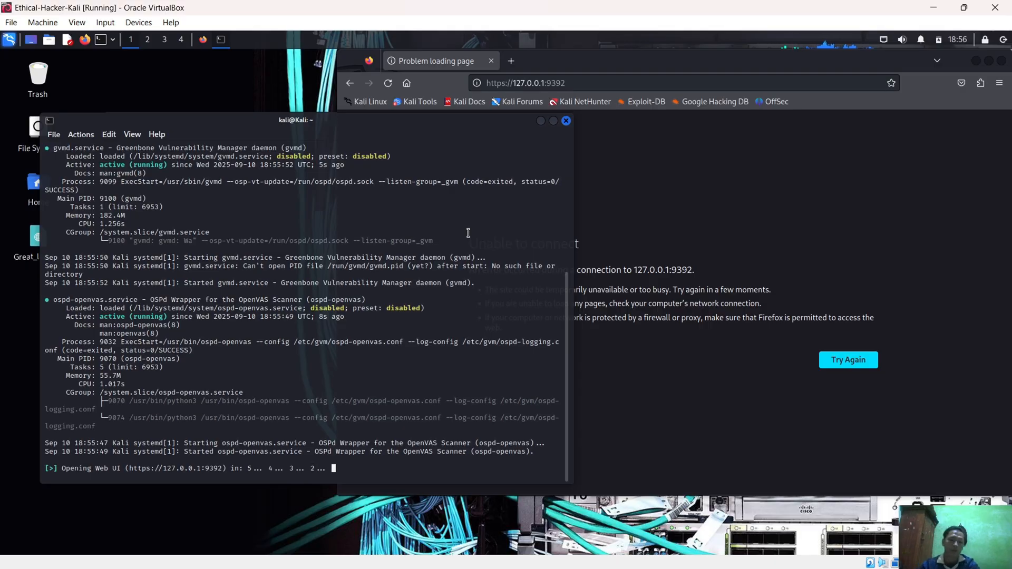
# Reload the Greenbone page in Firefox, close the terminal, and return to the PDF report
pyautogui.click(605, 438)
pyautogui.click(384, 83)
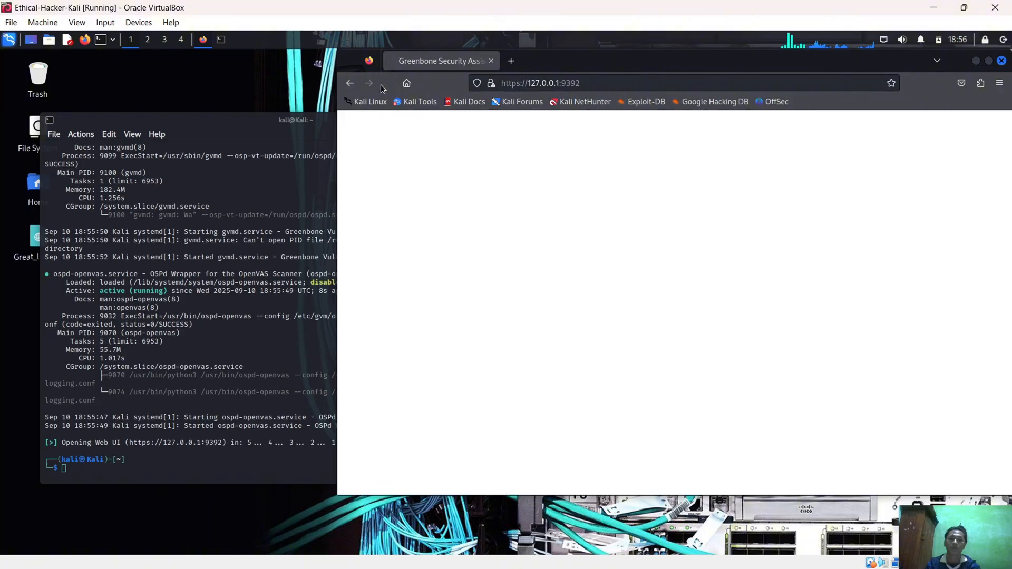
pyautogui.click(253, 197)
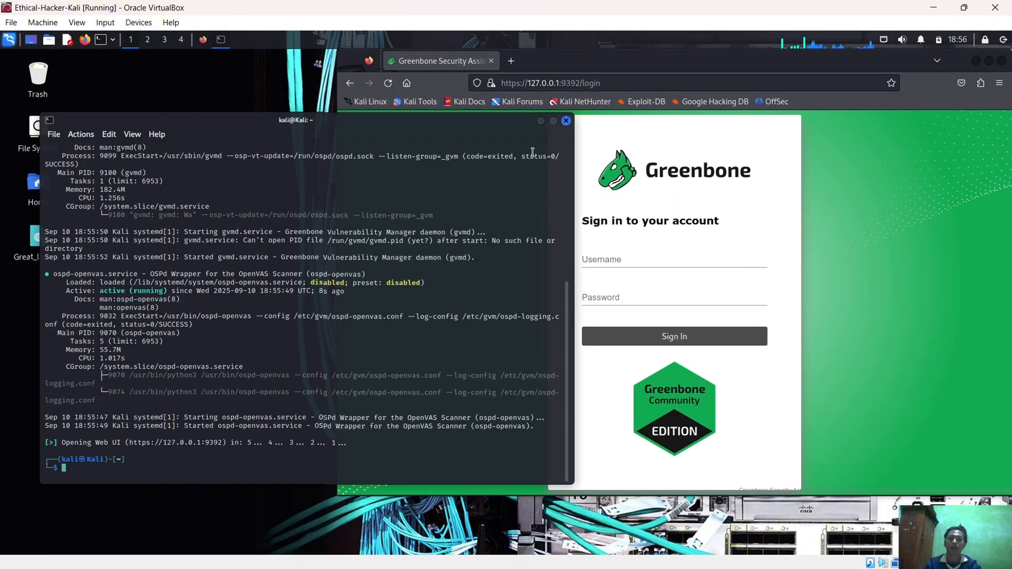
pyautogui.click(566, 120)
pyautogui.click(934, 7)
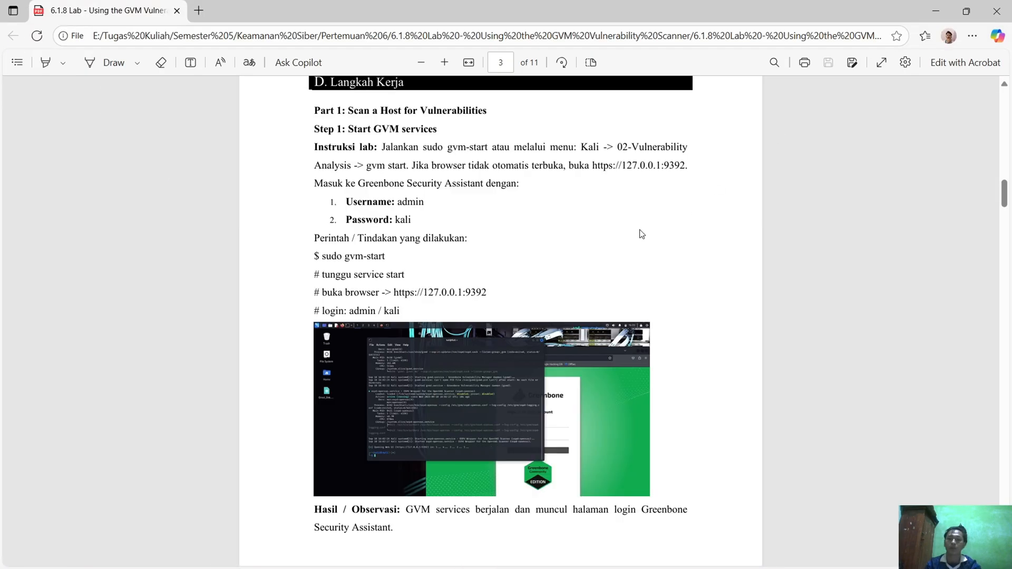
# Check the login details in the PDF report, then sign in to Greenbone in the Kali VM with username admin and the account password
pyautogui.scroll(-1, 527, 295)
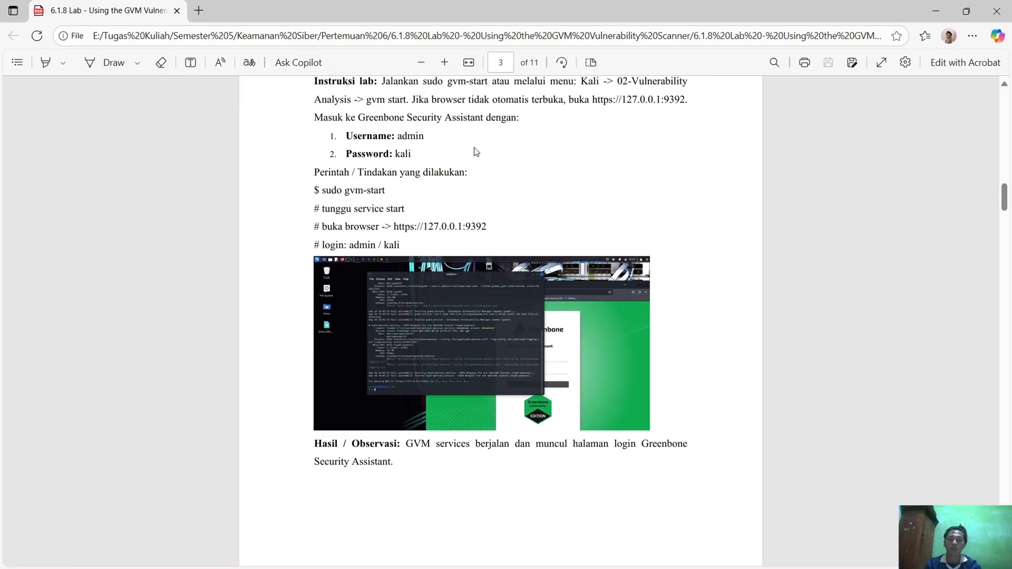
pyautogui.hotkey('alt', 'Tab')
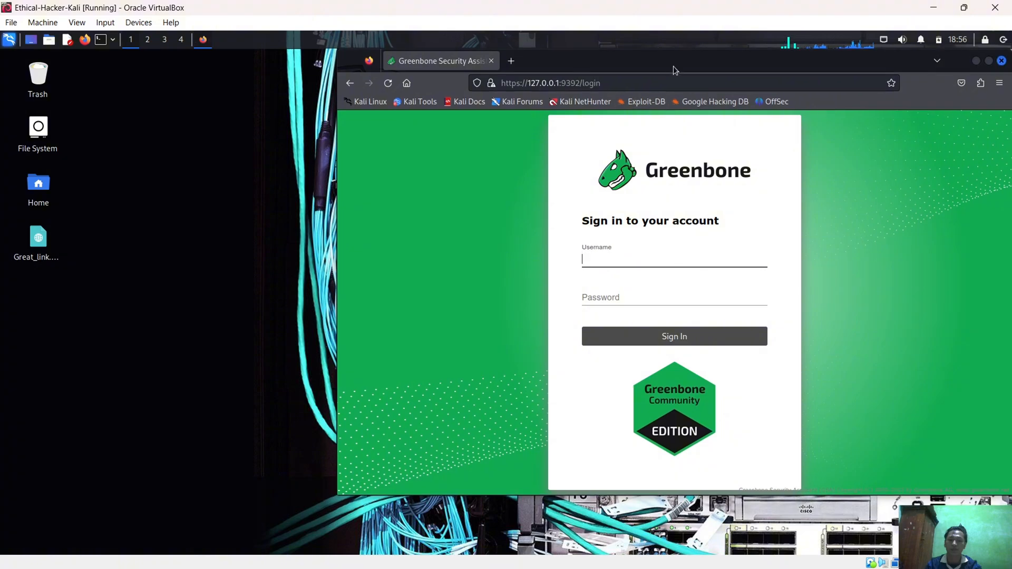
pyautogui.moveTo(673, 66); pyautogui.dragTo(520, 65)
pyautogui.click(476, 256)
pyautogui.write('admin')
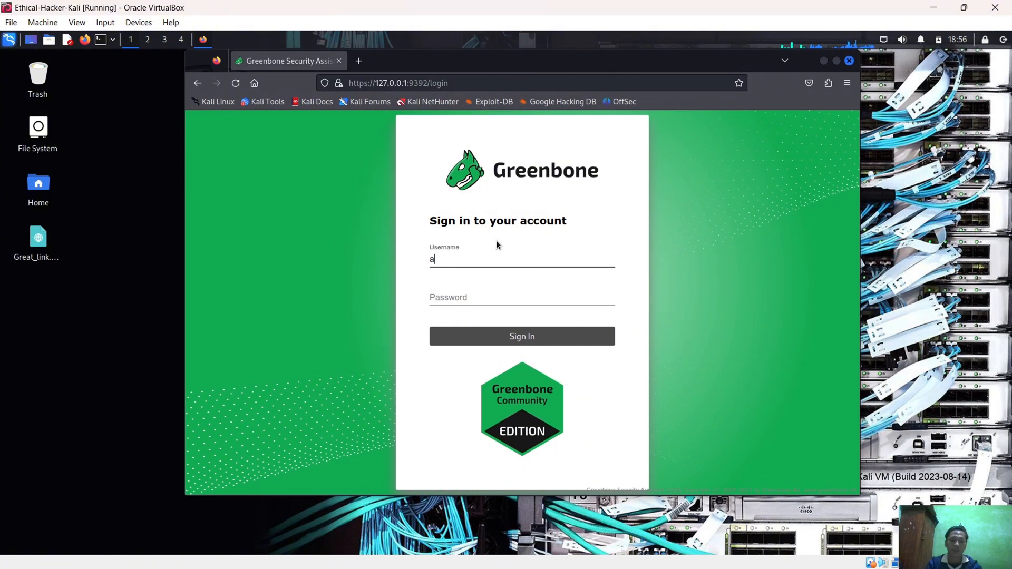
pyautogui.press('Tab')
pyautogui.write('admin')
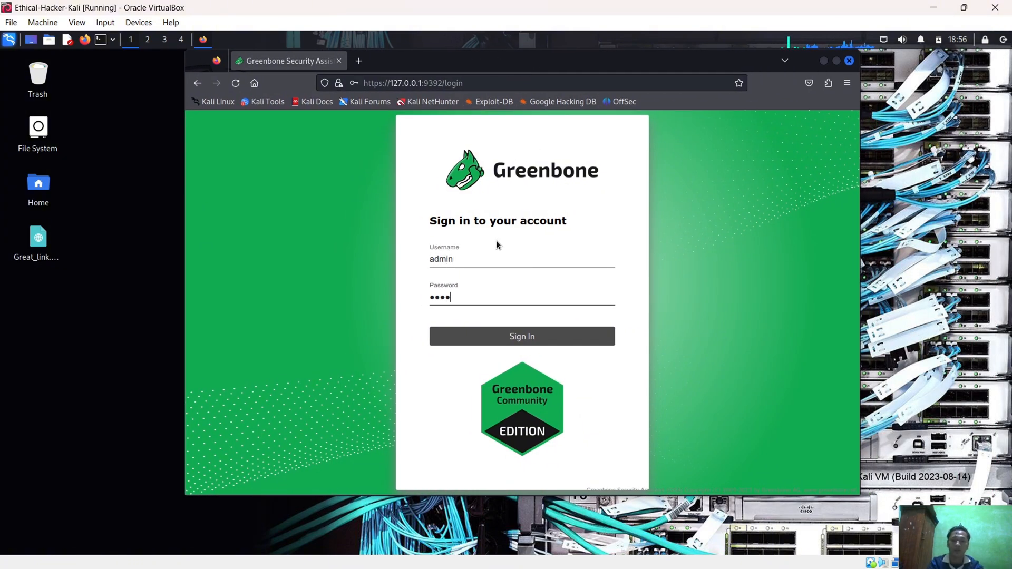
pyautogui.press('Return')
pyautogui.click(490, 233)
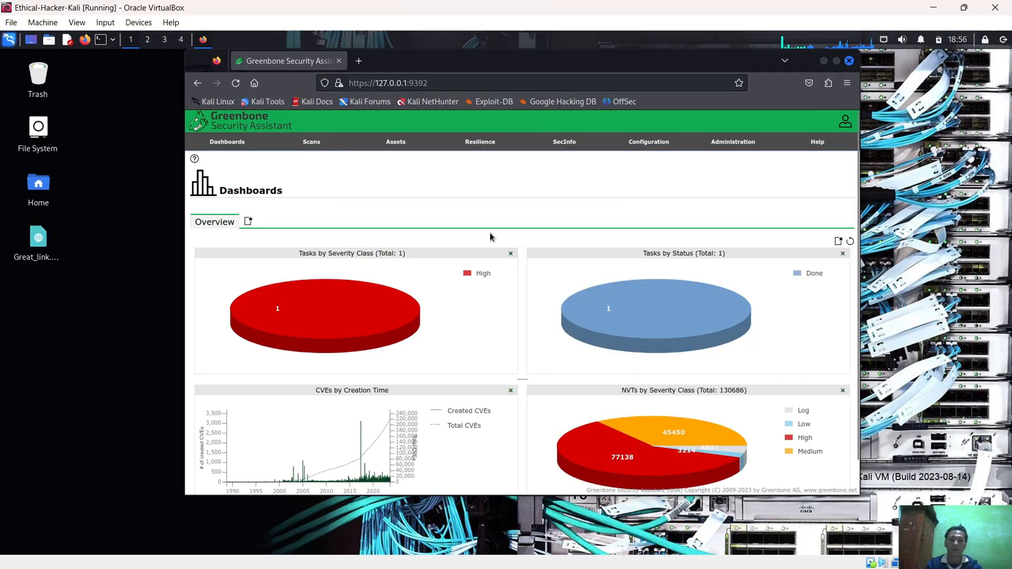
# Open the Greenbone scan tasks list, delete the existing Metasploitable task, and return to the dashboard
pyautogui.click(311, 158)
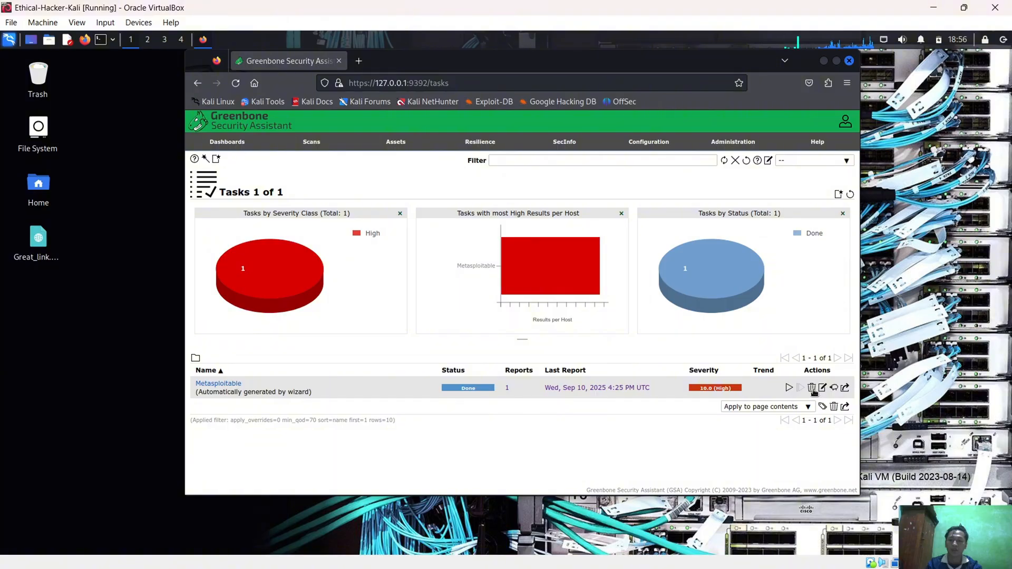
pyautogui.click(811, 388)
pyautogui.moveTo(298, 146)
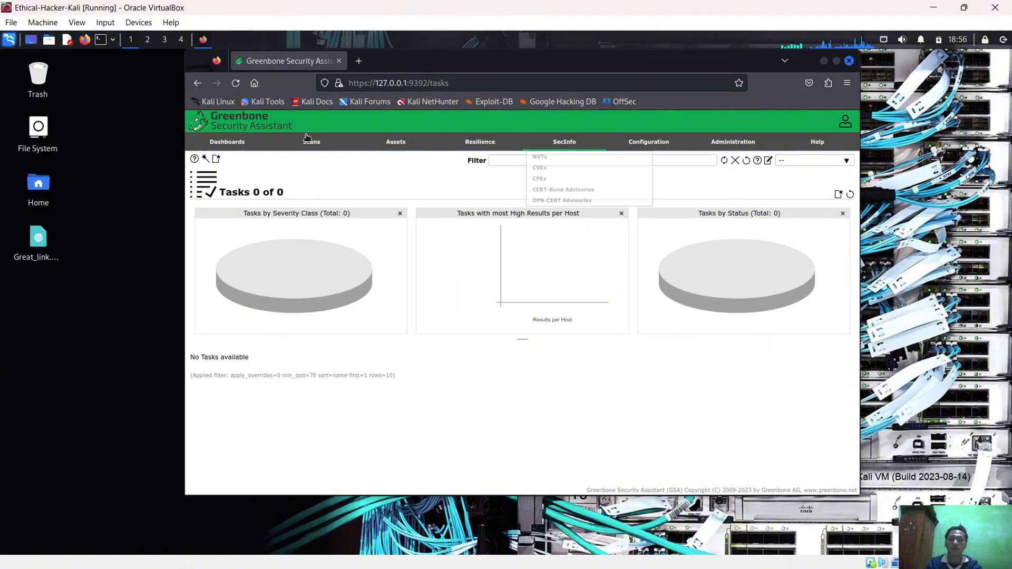
pyautogui.click(287, 126)
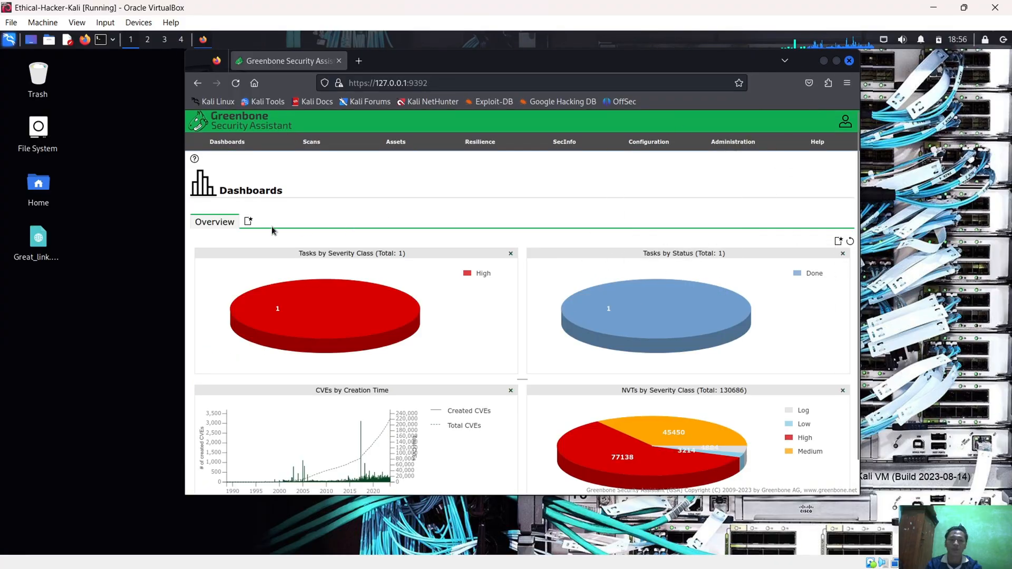
pyautogui.scroll(-2, 624, 295)
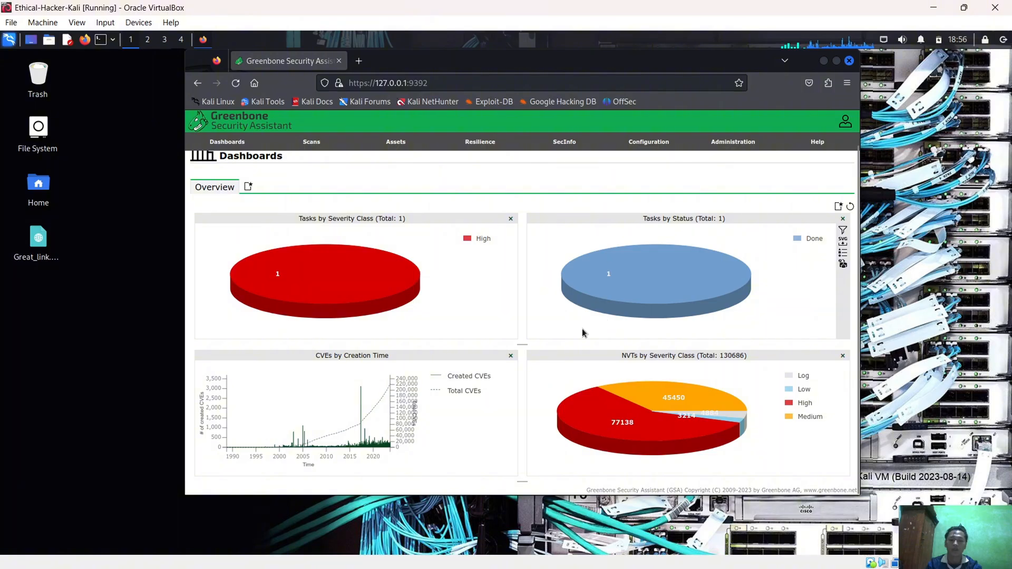
pyautogui.scroll(2, 583, 333)
# Read the Step 2 scan instructions in the PDF report, then open the scan tasks list in Greenbone
pyautogui.click(934, 7)
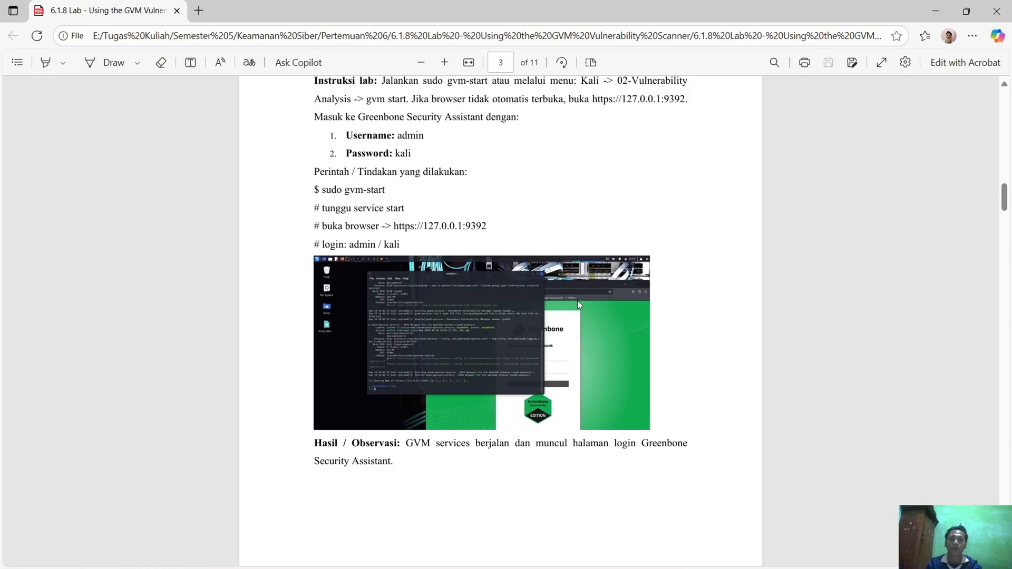
pyautogui.scroll(-1, 580, 300)
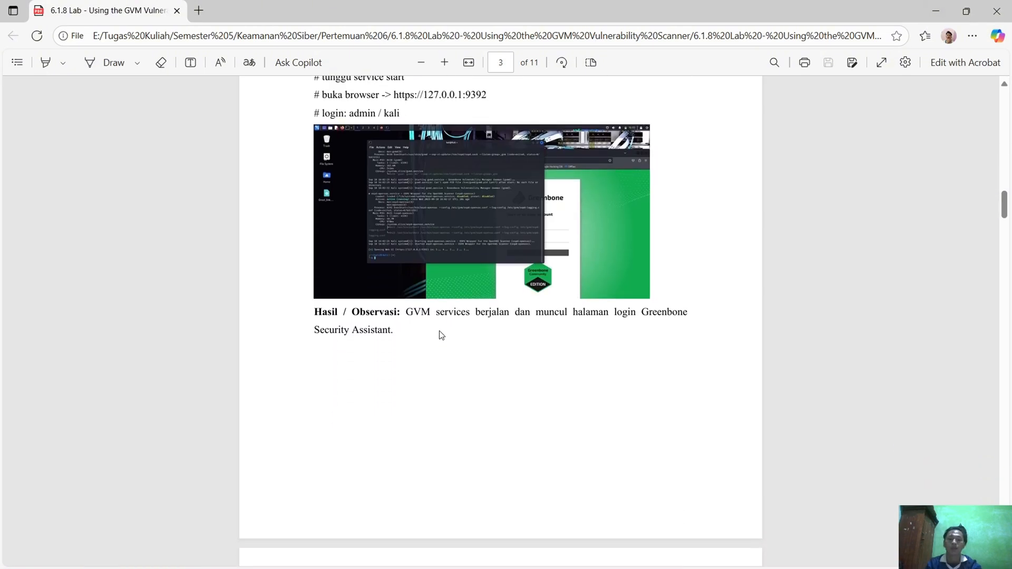
pyautogui.scroll(1, 443, 335)
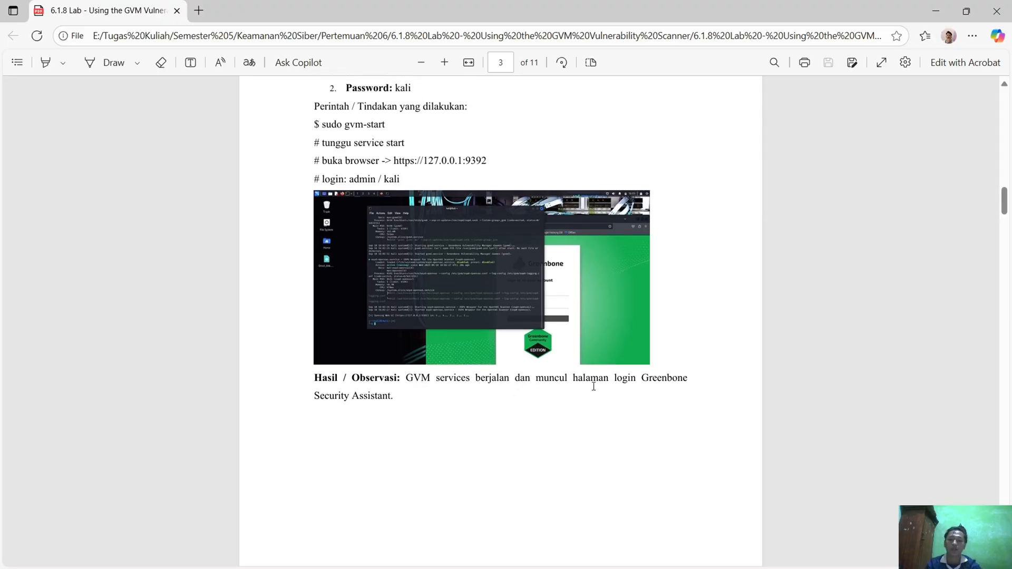
pyautogui.scroll(-5, 405, 411)
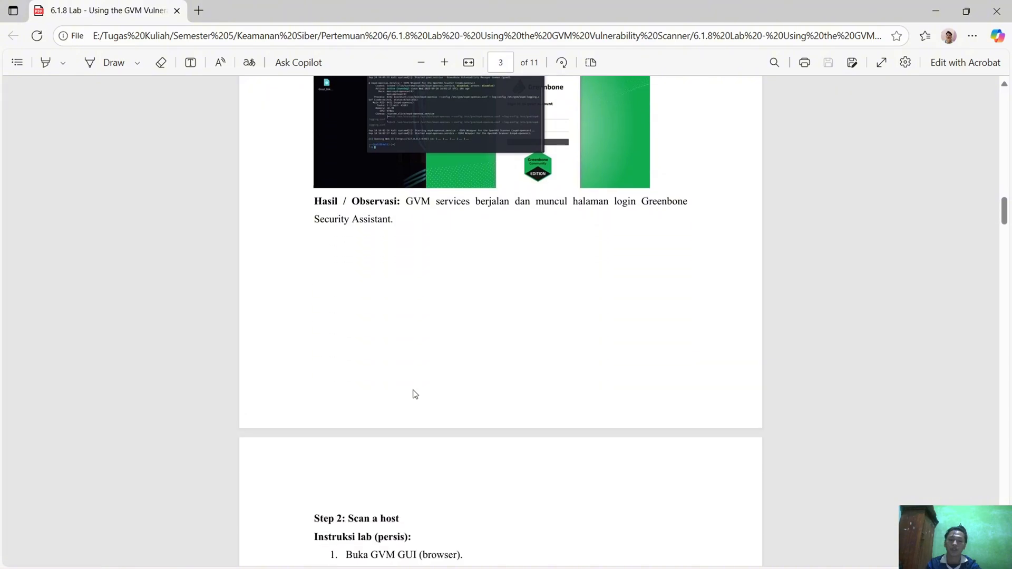
pyautogui.scroll(-2, 496, 356)
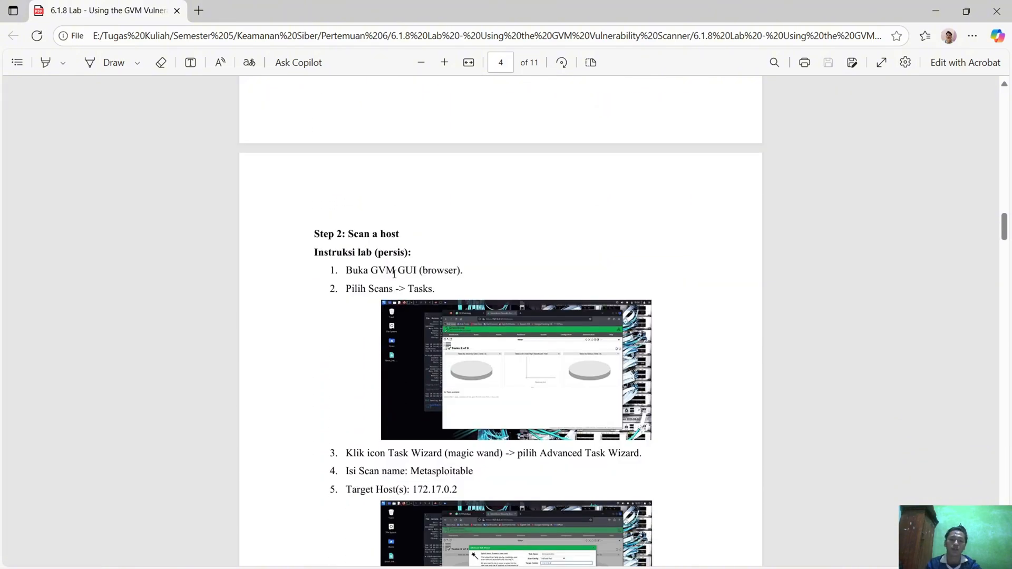
pyautogui.scroll(-1, 394, 300)
pyautogui.hotkey('alt', 'Tab')
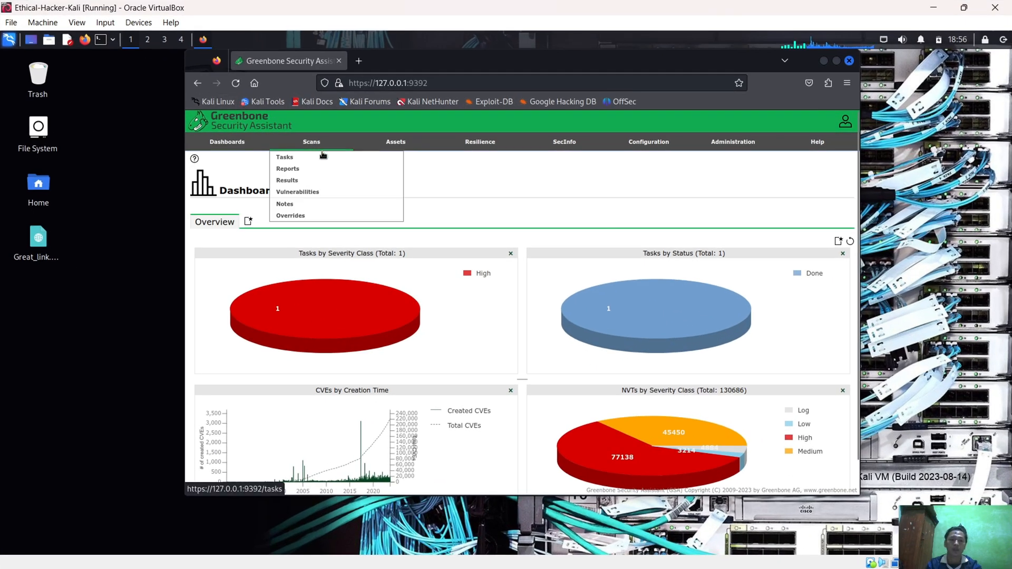
pyautogui.click(320, 158)
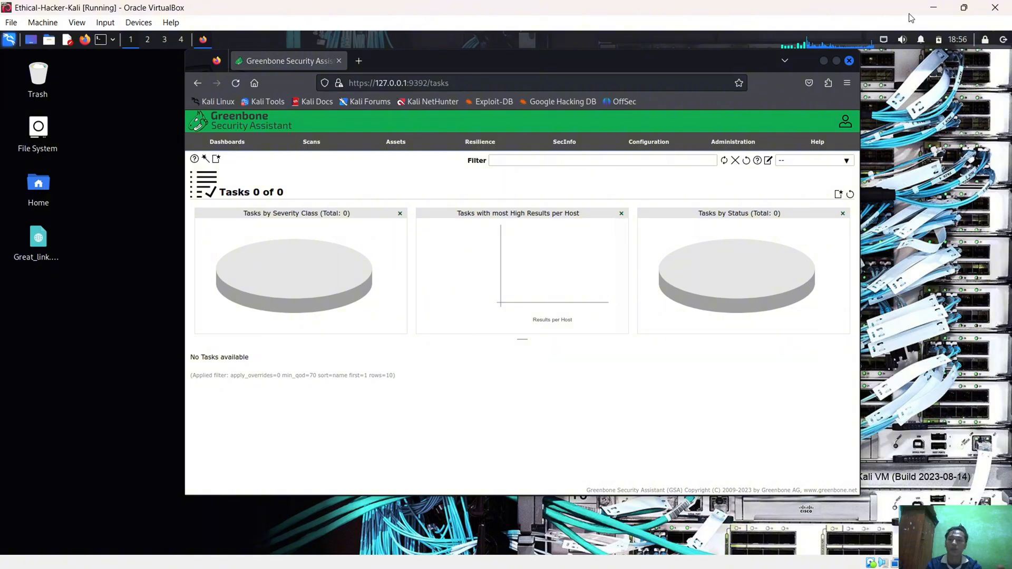
# Check the task wizard instruction in the PDF report, then open the Advanced Task Wizard in Greenbone
pyautogui.click(933, 8)
pyautogui.scroll(-1, 490, 349)
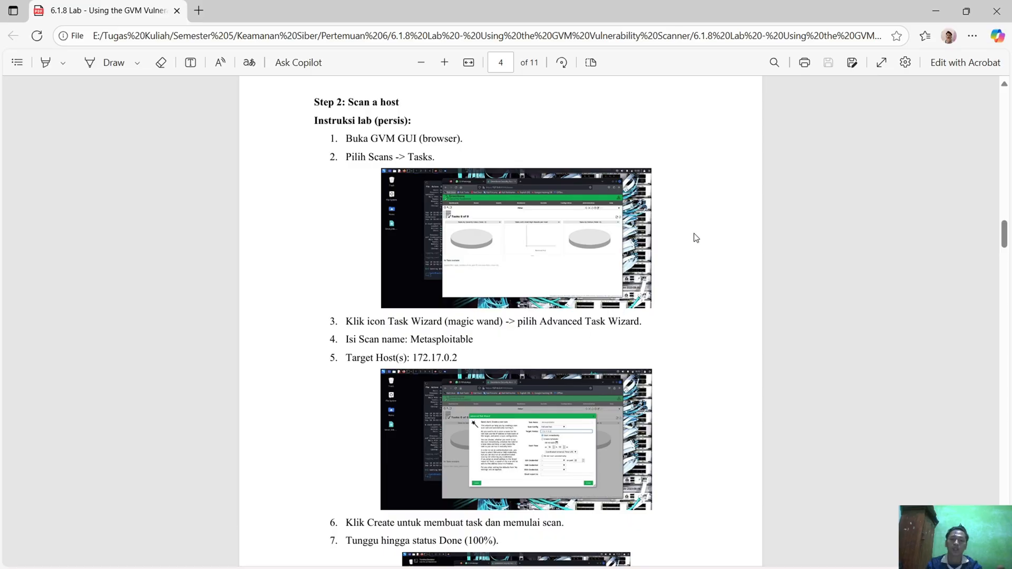
pyautogui.hotkey('alt', 'Tab')
pyautogui.hotkey('alt', 'Tab')
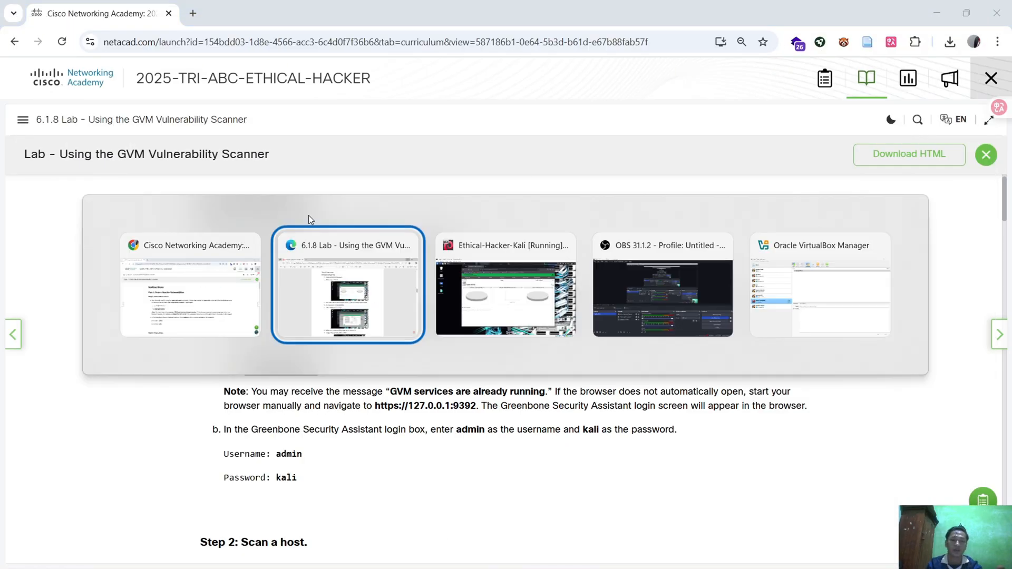
pyautogui.hotkey('alt', 'Tab')
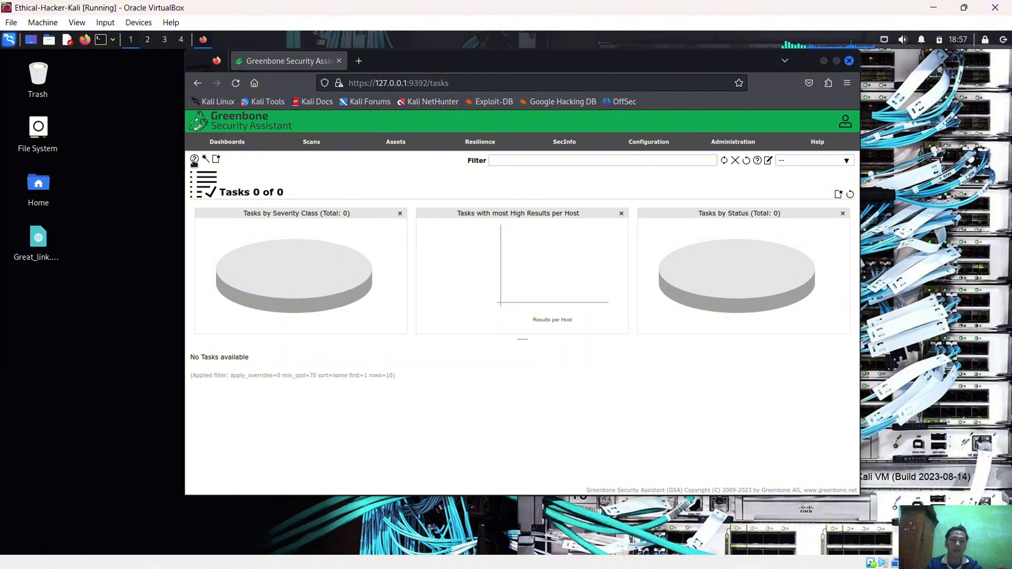
pyautogui.moveTo(204, 161)
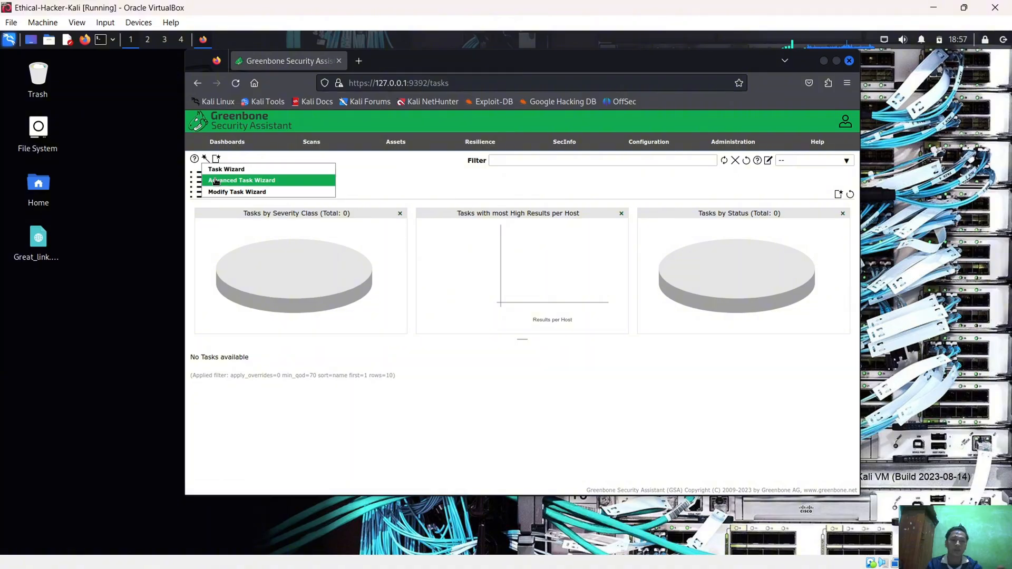
pyautogui.click(217, 180)
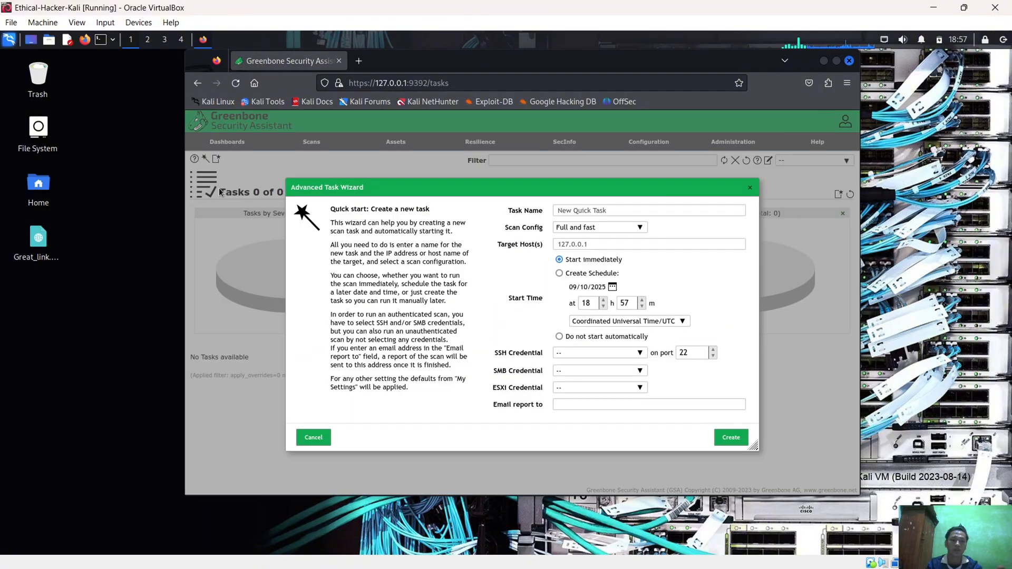
# Copy the target host 172.17.0.2 from the PDF report and set it as the target in the Advanced Task Wizard
pyautogui.click(937, 11)
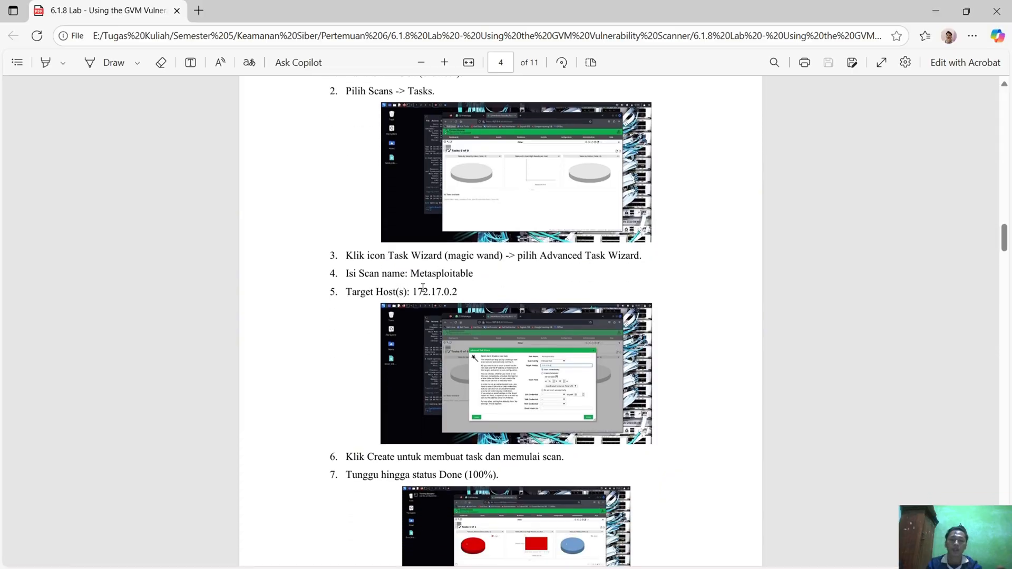
pyautogui.moveTo(413, 290); pyautogui.dragTo(458, 288)
pyautogui.hotkey('alt', 'Tab')
pyautogui.click(644, 244)
pyautogui.hotkey('ctrl', 'a')
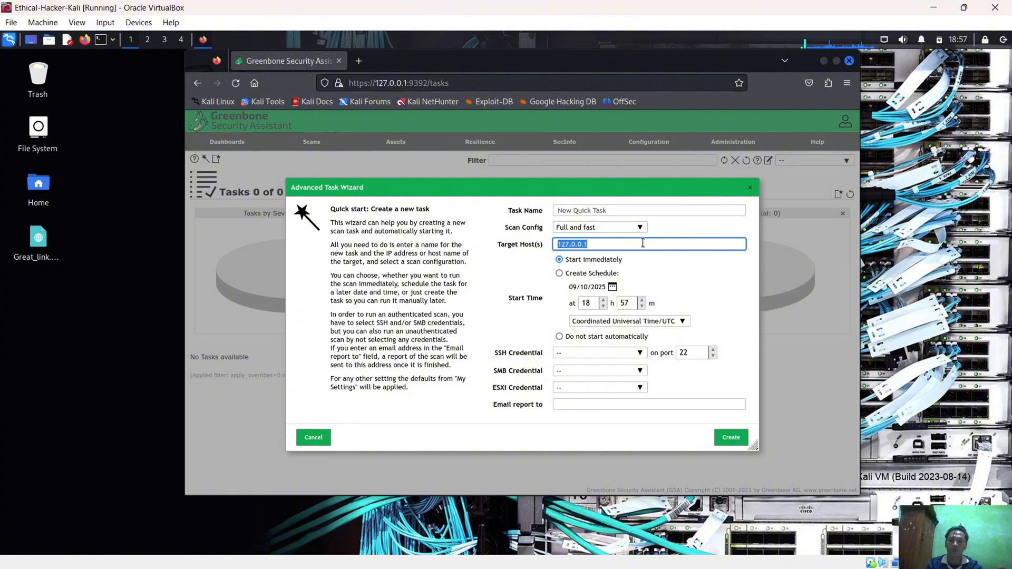
# Copy the scan name Metasploitable from the PDF report, set it as the task name, and create the task
pyautogui.click(934, 7)
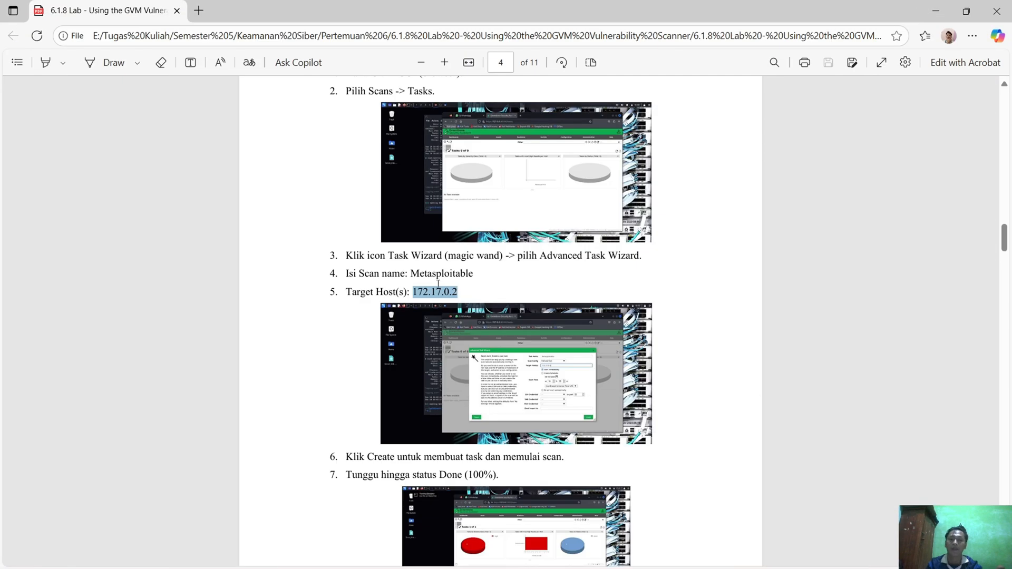
pyautogui.doubleClick(430, 270)
pyautogui.hotkey('ctrl', 'c')
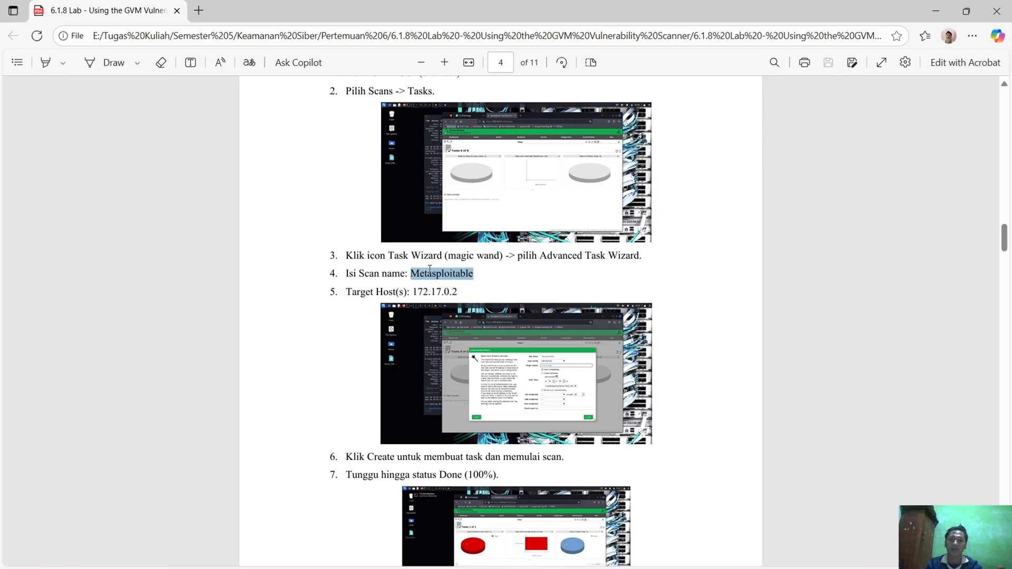
pyautogui.hotkey('alt', 'Tab')
pyautogui.click(620, 210)
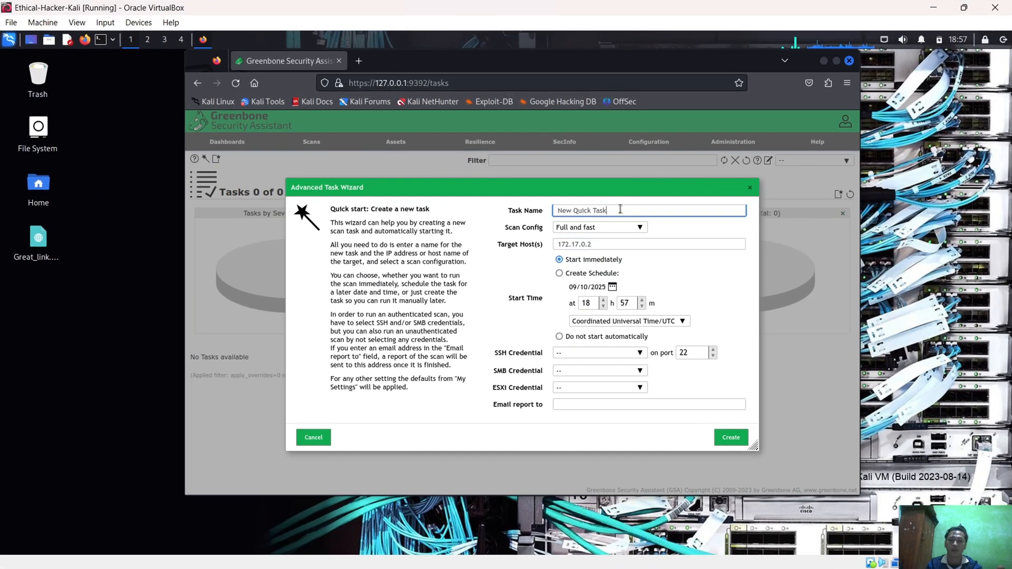
pyautogui.hotkey('ctrl', 'a')
pyautogui.hotkey('ctrl', 'v')
pyautogui.click(722, 439)
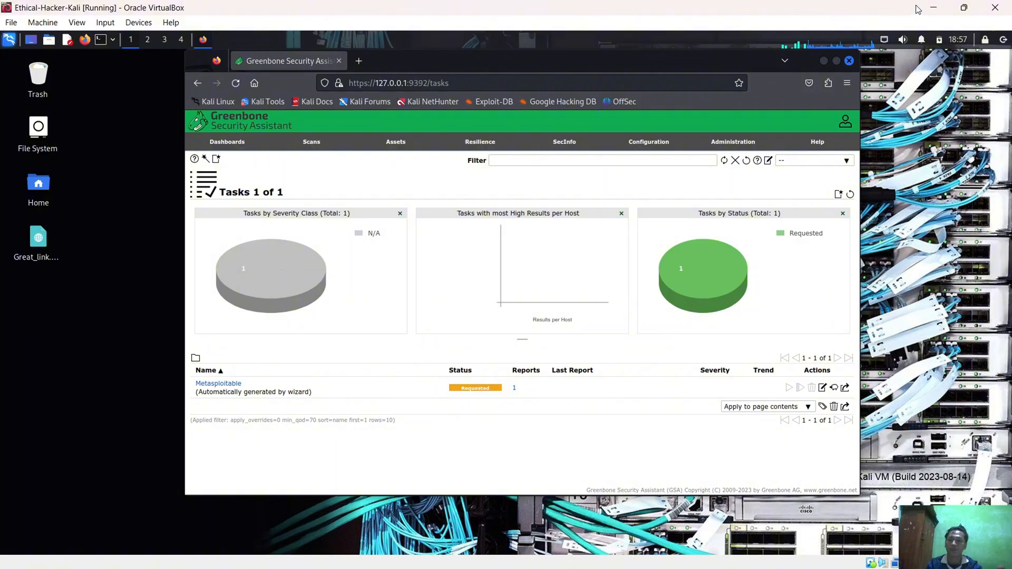
# Compare the Metasploitable task's status in Greenbone with the remaining Step 2 instructions in the PDF report, then go to the Cisco Networking Academy lab page
pyautogui.click(931, 10)
pyautogui.scroll(-1, 486, 322)
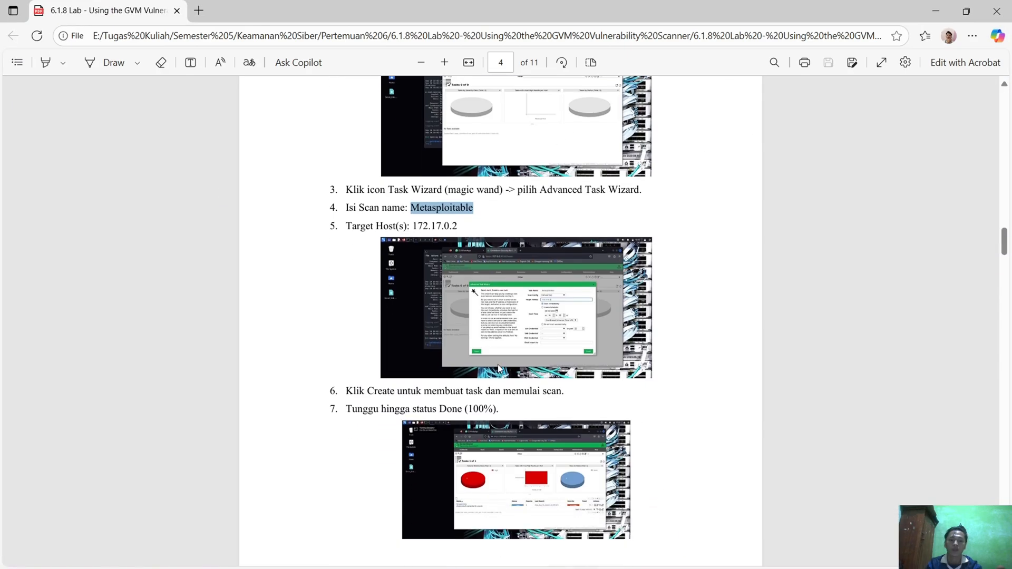
pyautogui.hotkey('alt', 'Tab')
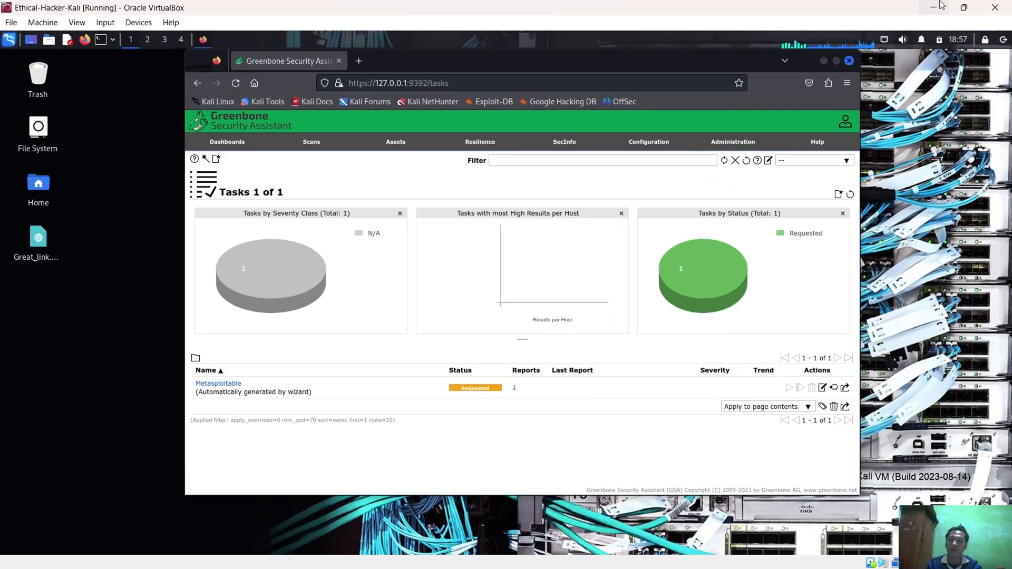
pyautogui.hotkey('alt', 'Tab')
pyautogui.scroll(-1, 606, 321)
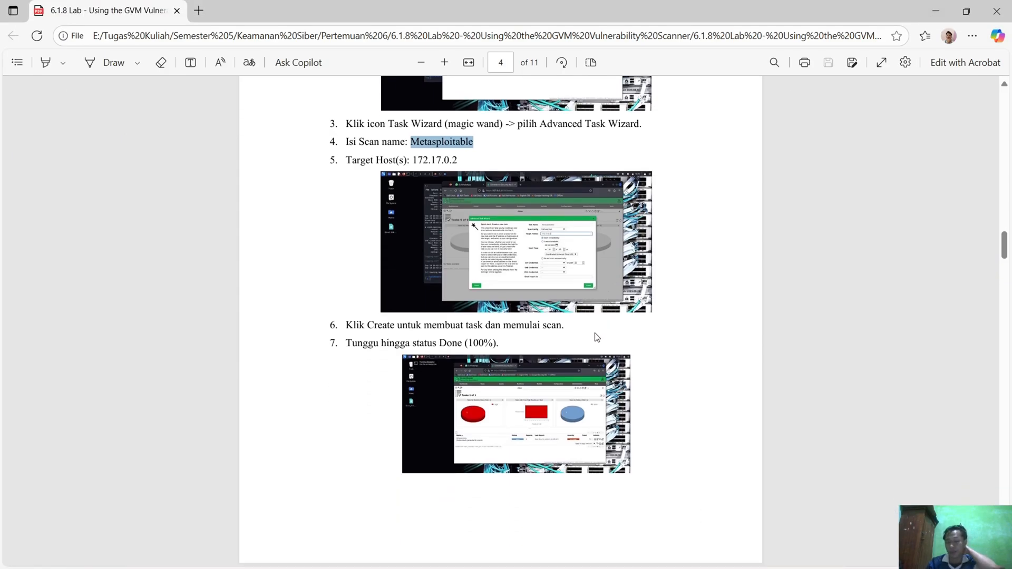
pyautogui.scroll(-2, 593, 337)
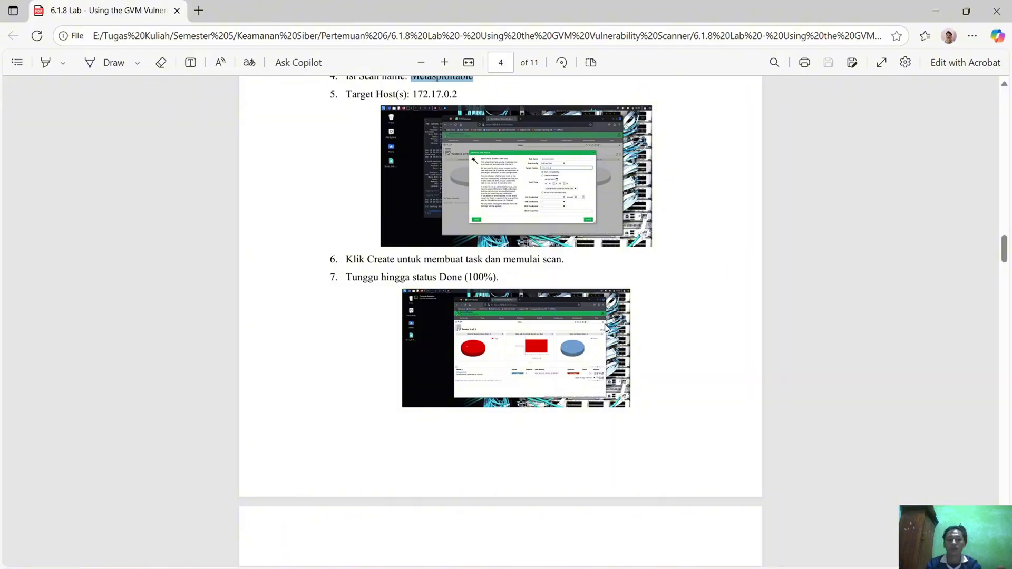
pyautogui.hotkey('alt', 'Tab')
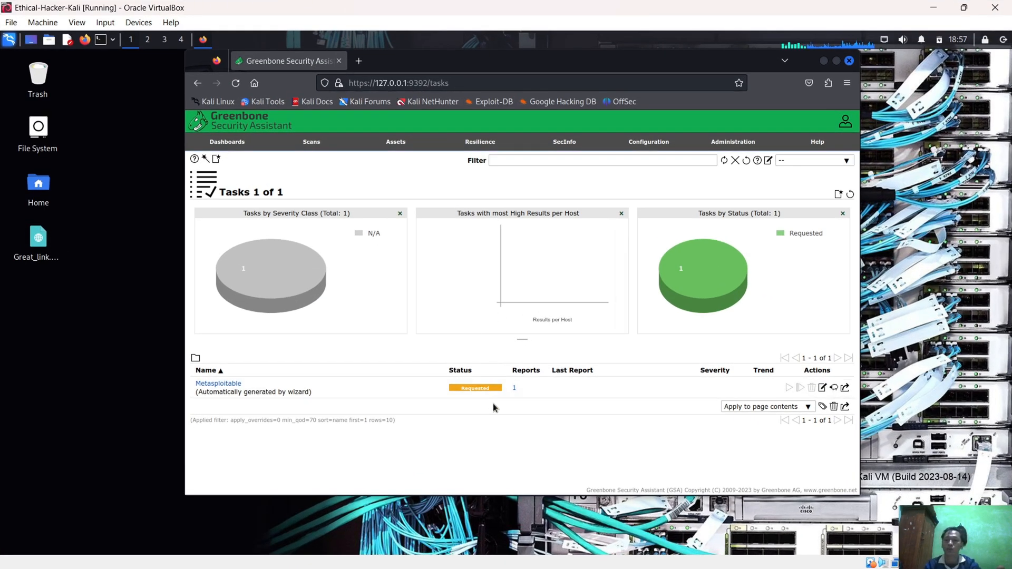
pyautogui.hotkey('alt', 'Tab')
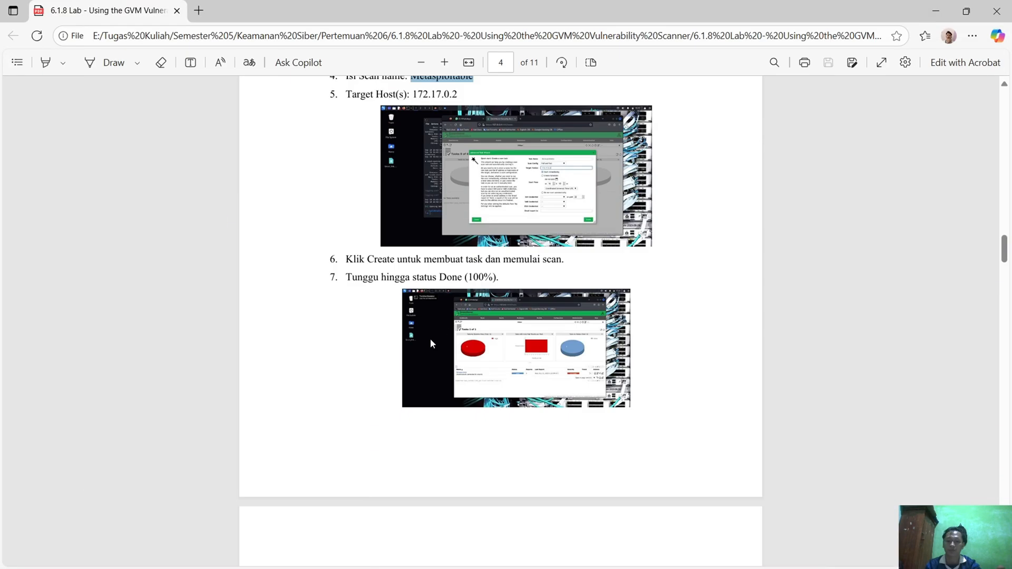
pyautogui.scroll(-2, 437, 345)
pyautogui.scroll(4, 437, 345)
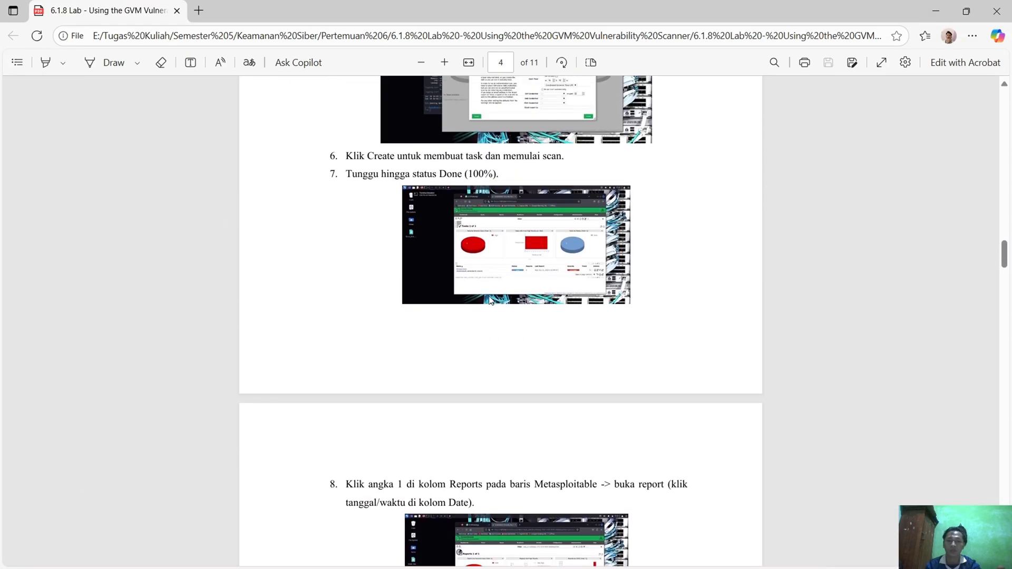
pyautogui.click(936, 11)
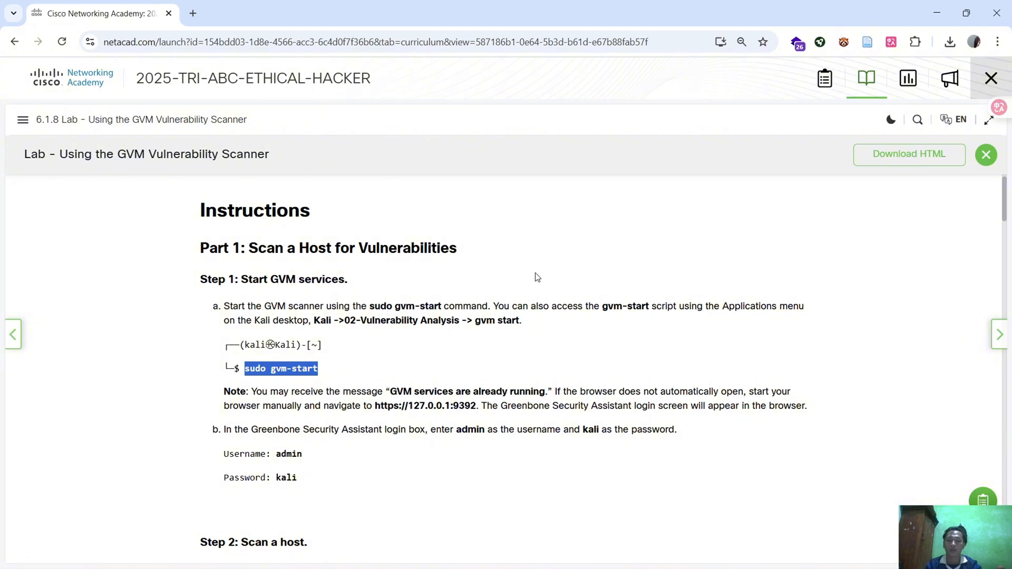
# Check the wait-for-Done instruction in the PDF report, then view the Metasploitable task's status in Greenbone on the Kali VM
pyautogui.hotkey('alt', 'Tab')
pyautogui.click(389, 315)
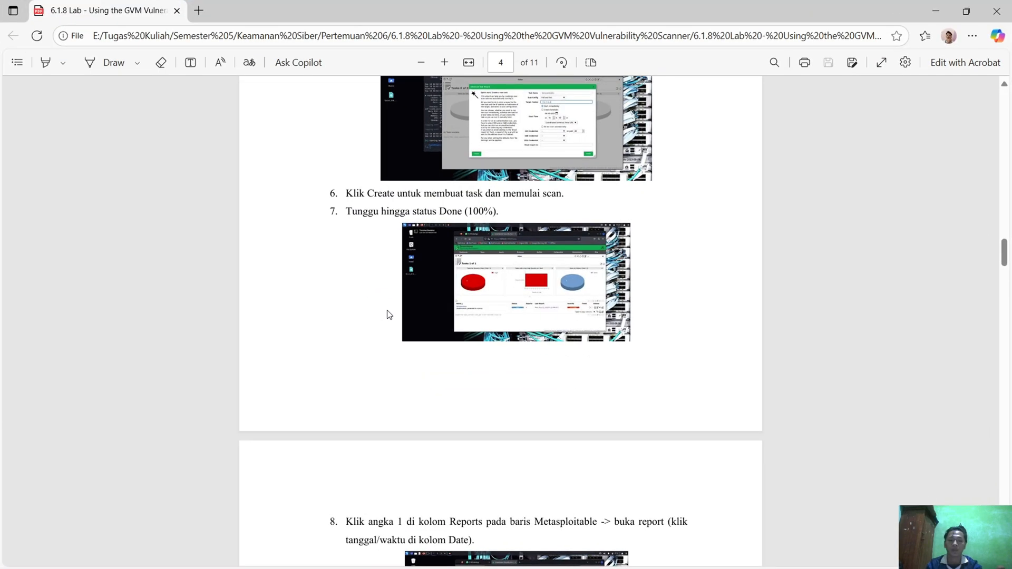
pyautogui.hotkey('alt', 'Tab')
pyautogui.press('Tab')
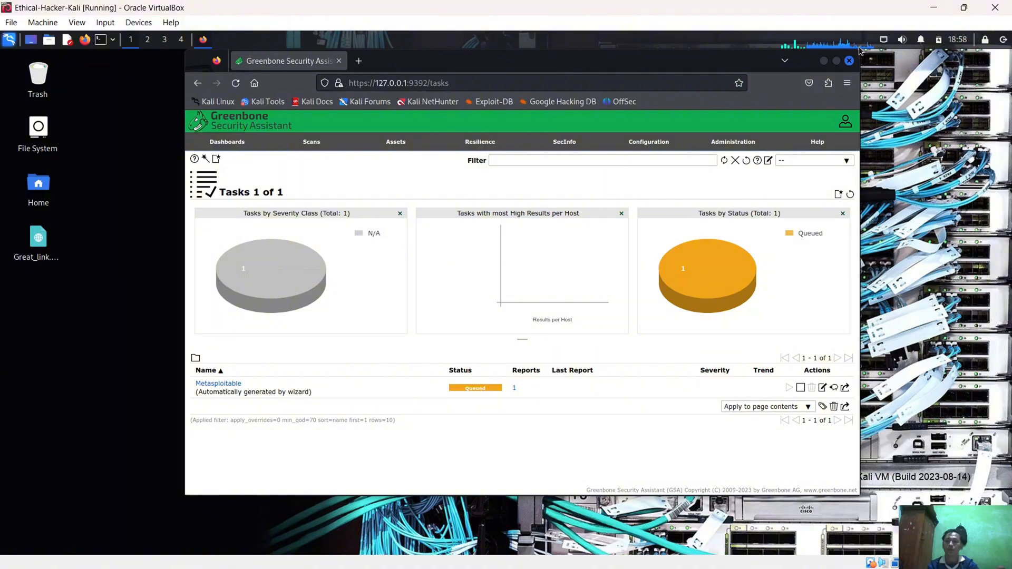
pyautogui.moveTo(865, 45)
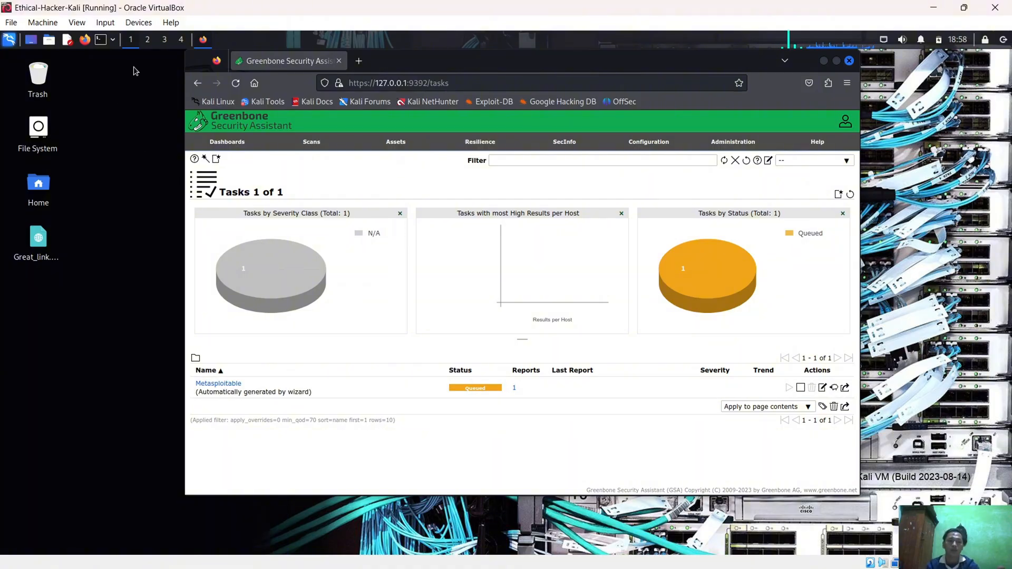
pyautogui.click(98, 40)
pyautogui.press('Up')
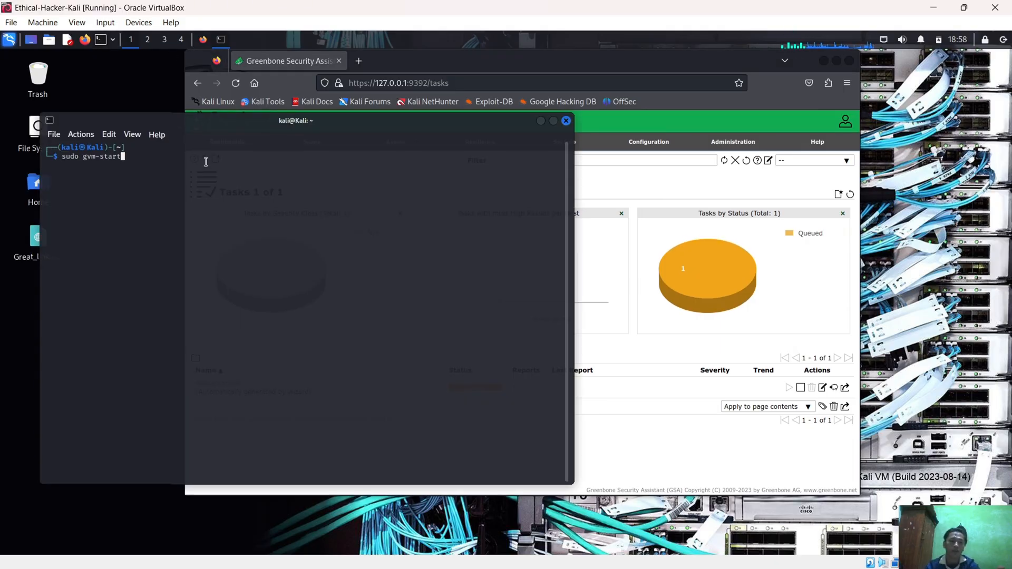
pyautogui.press('Down')
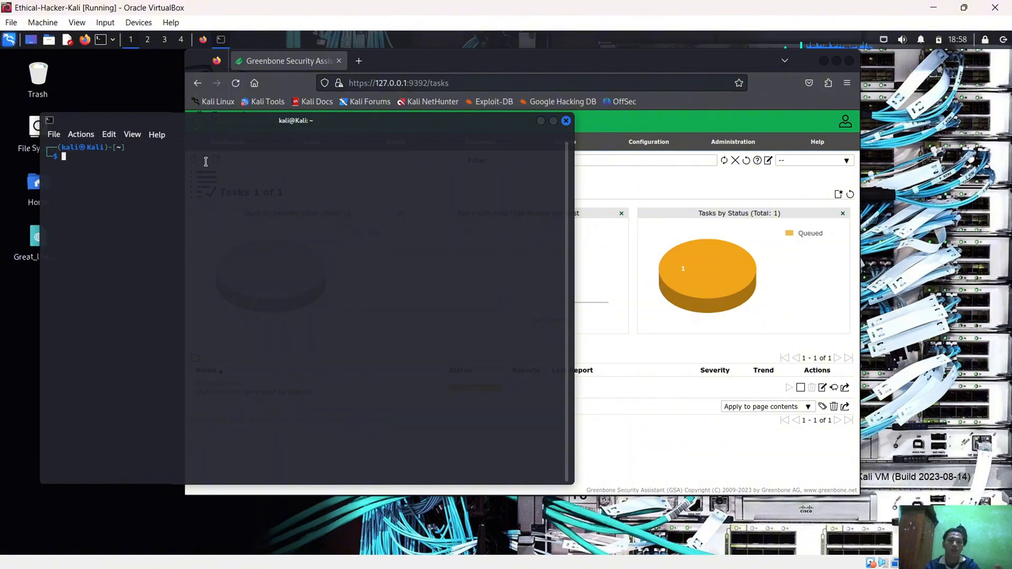
pyautogui.click(566, 121)
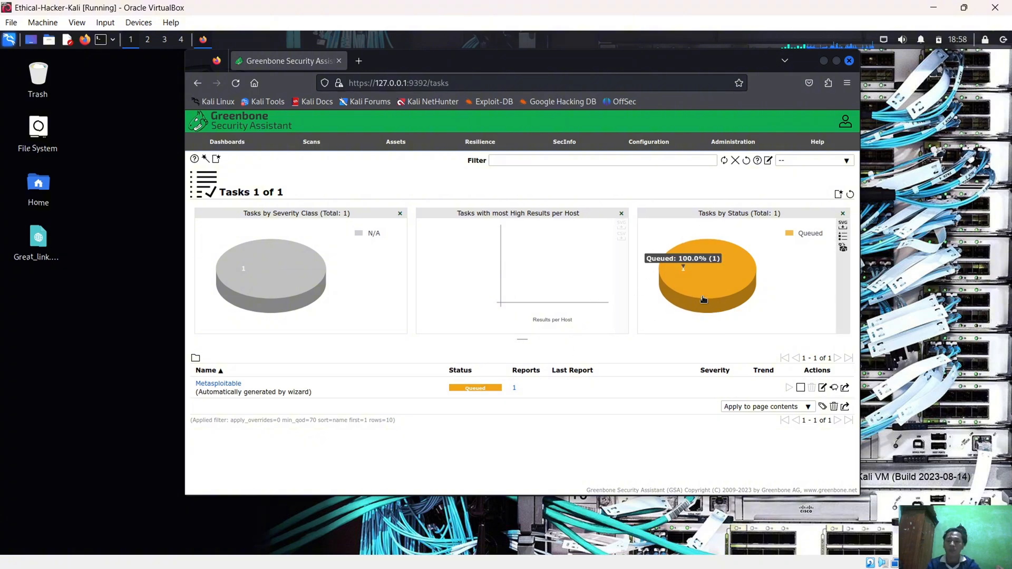
# Reread the task creation and wait-for-Done instructions in the PDF report, then recheck the Metasploitable task's progress in Greenbone
pyautogui.click(939, 9)
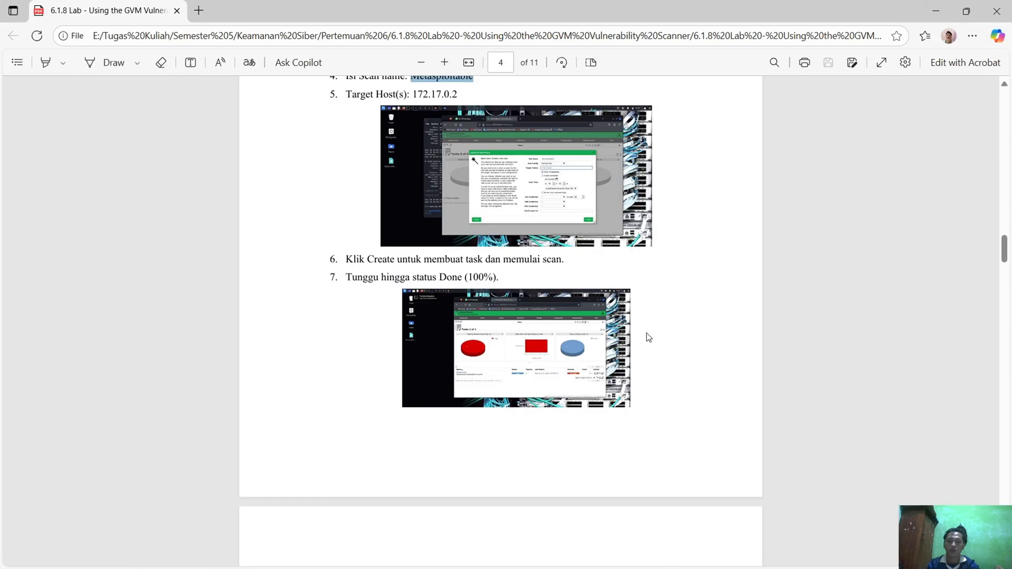
pyautogui.scroll(1, 526, 339)
pyautogui.scroll(-5, 527, 339)
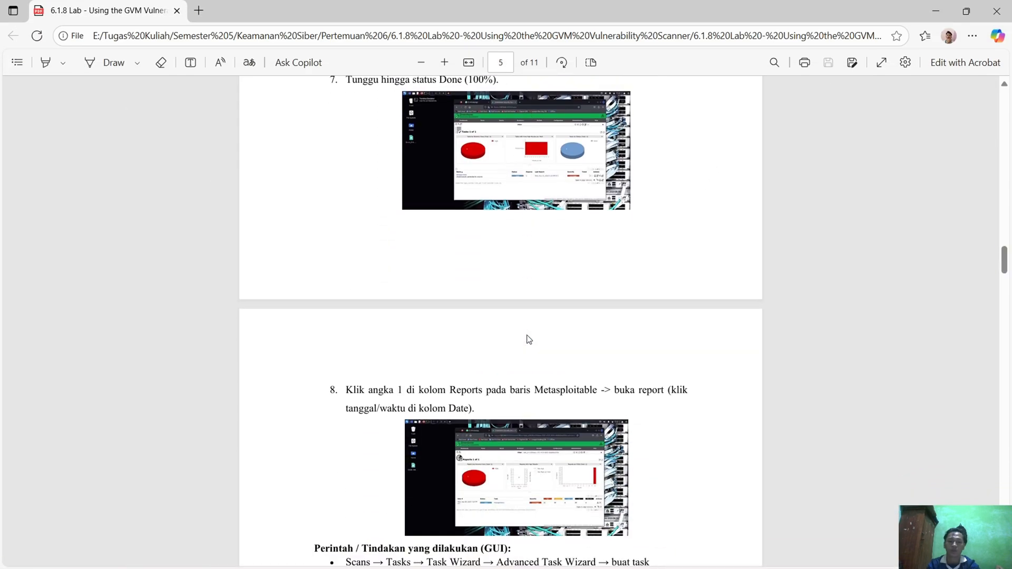
pyautogui.scroll(2, 529, 339)
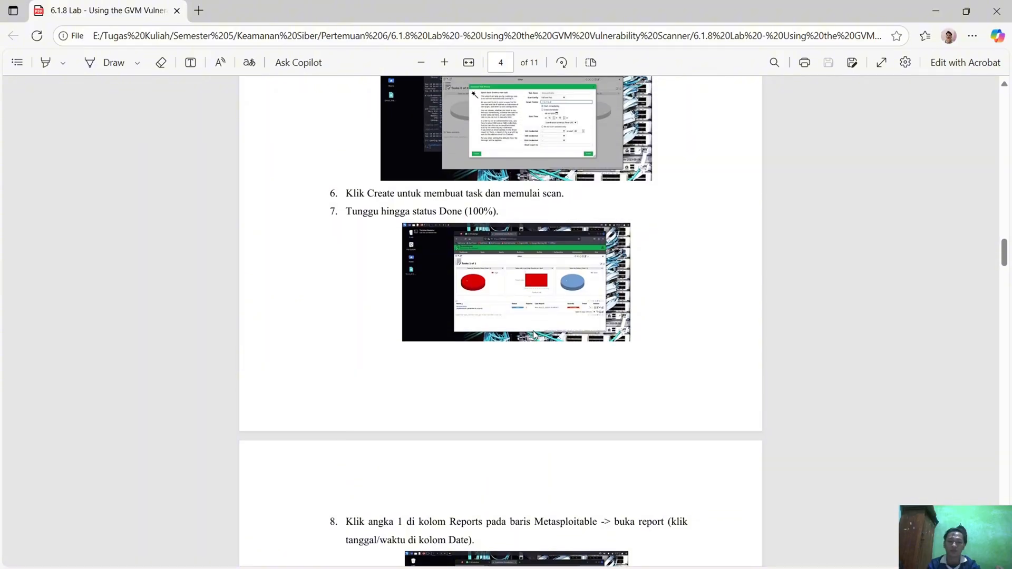
pyautogui.hotkey('alt', 'Tab')
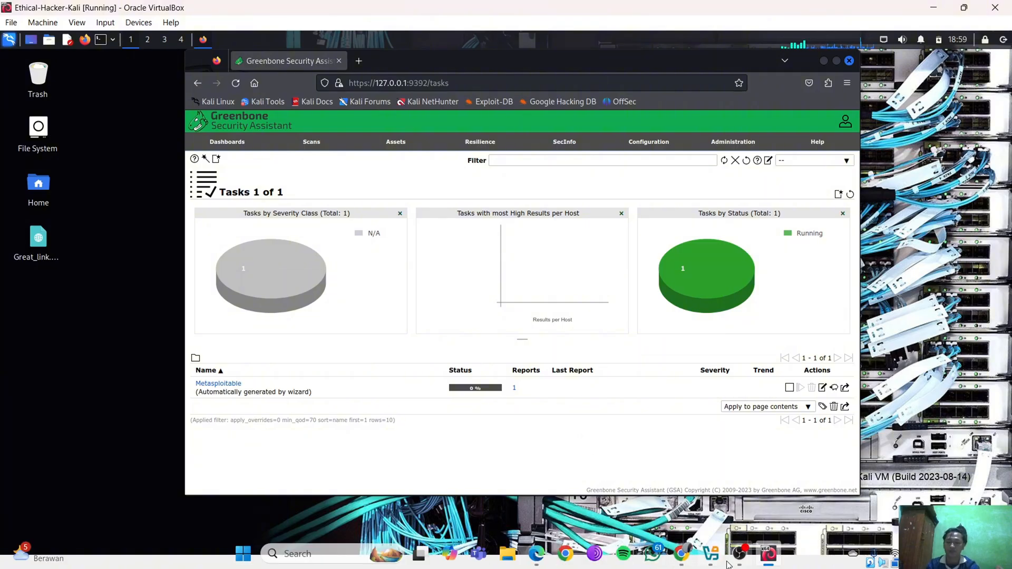
pyautogui.moveTo(740, 554)
pyautogui.click(775, 488)
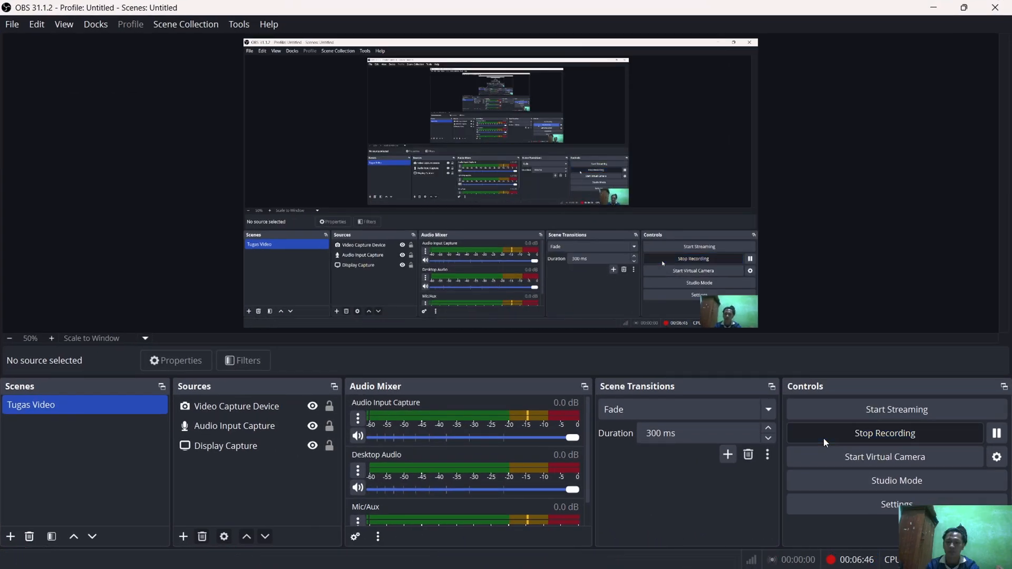
pyautogui.click(933, 7)
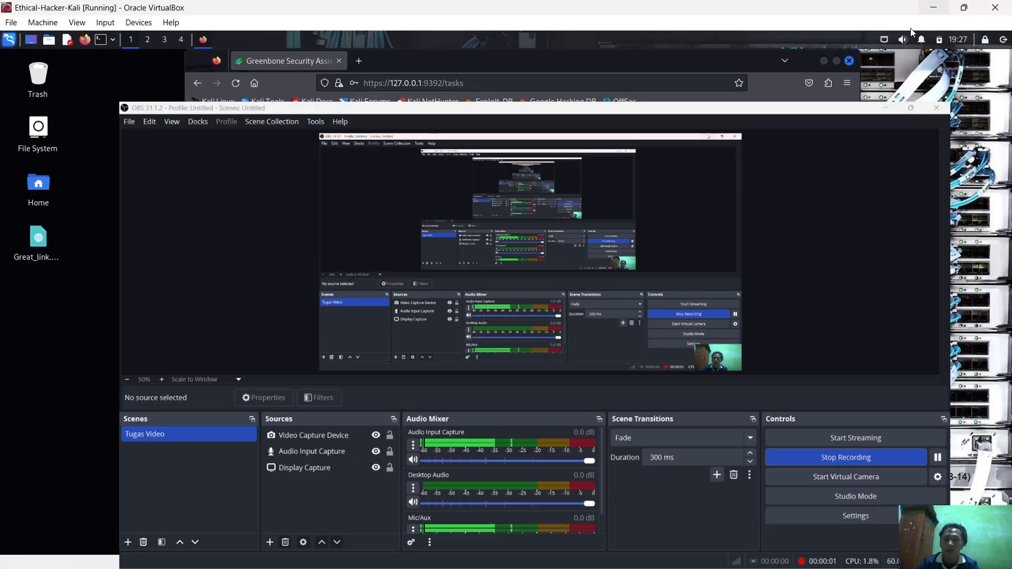
# Read instruction 8 in the PDF report on opening the Metasploitable report, then return to Greenbone
pyautogui.moveTo(644, 565)
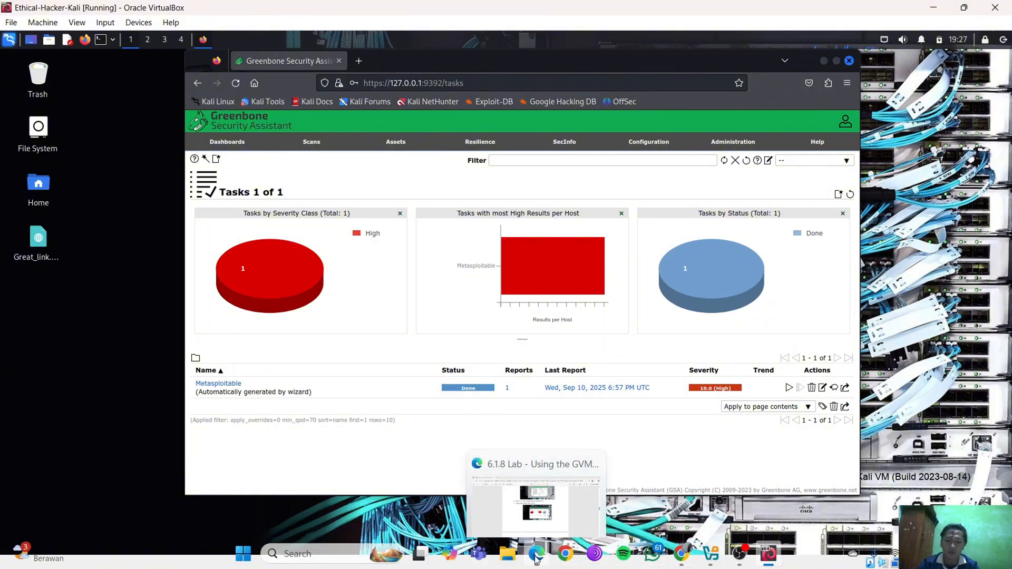
pyautogui.click(543, 490)
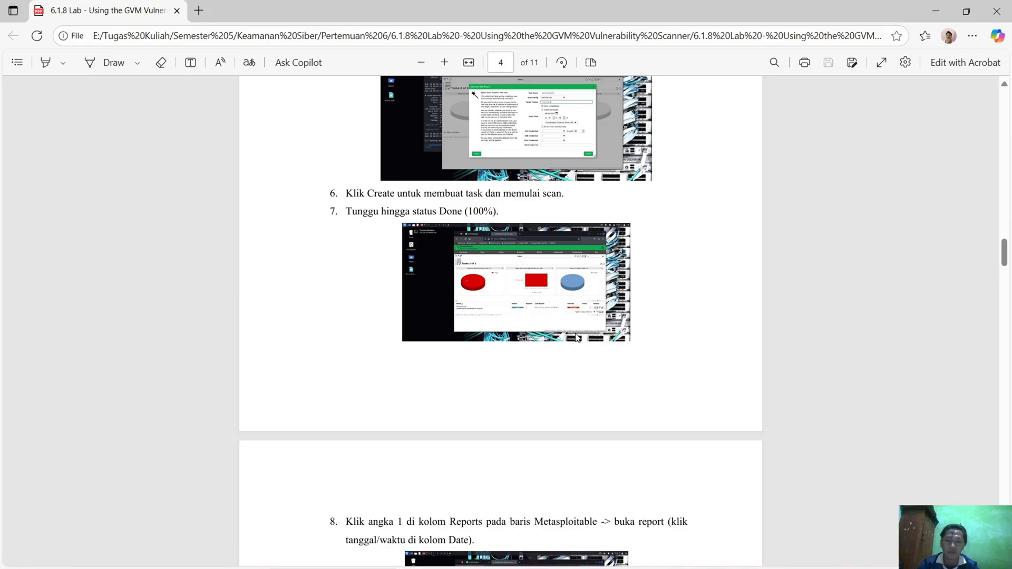
pyautogui.scroll(-3, 517, 301)
pyautogui.scroll(-3, 516, 307)
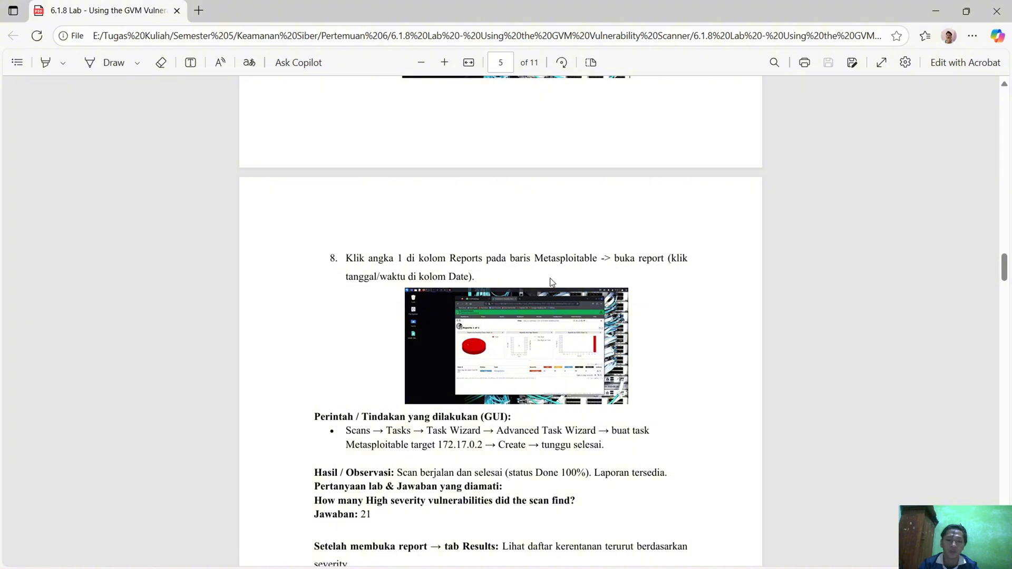
pyautogui.hotkey('alt', 'Tab')
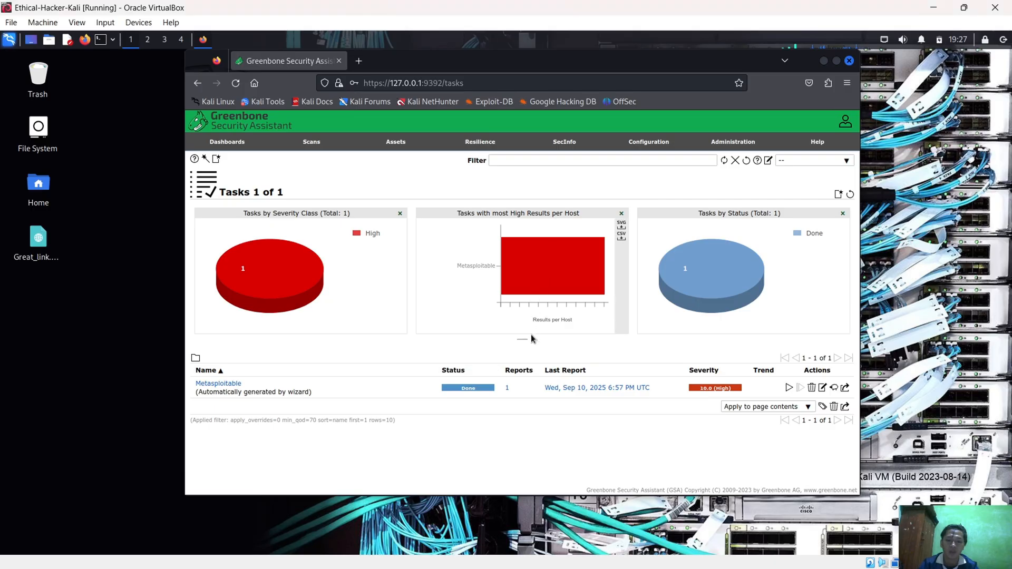
# Open the Metasploitable task's report list, signing in again to Greenbone as admin with the account password
pyautogui.click(508, 389)
pyautogui.write('adm')
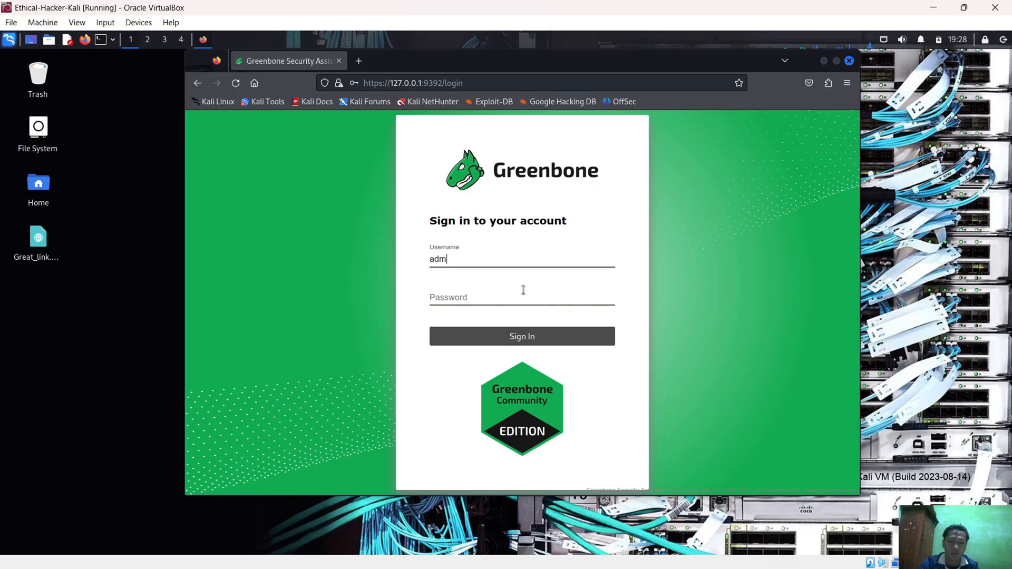
pyautogui.write('in')
pyautogui.click(524, 290)
pyautogui.write('kali')
pyautogui.press('Return')
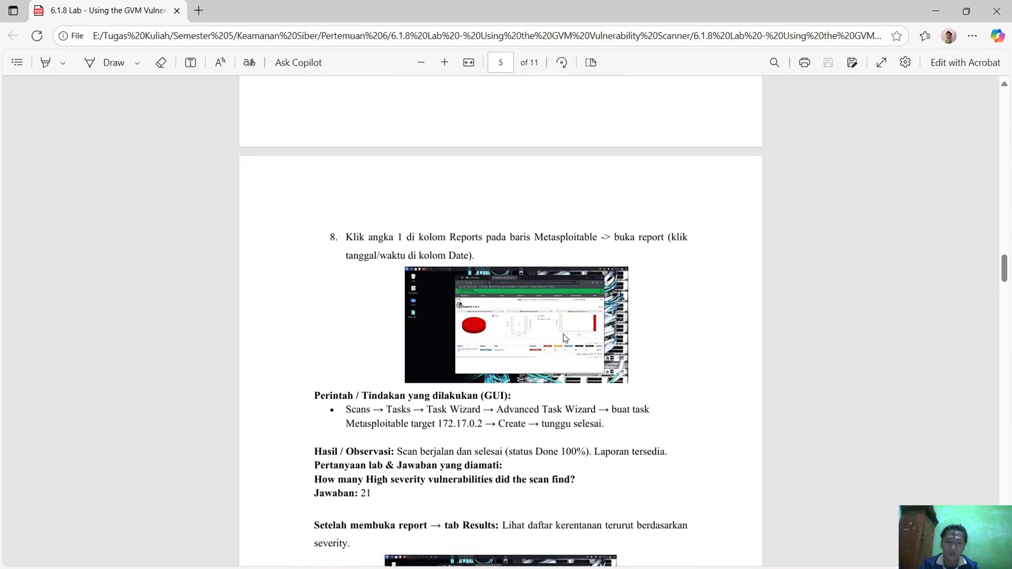
# Read the High severity vulnerability question and answer in the PDF report and check them against Greenbone's report list
pyautogui.scroll(-2, 563, 337)
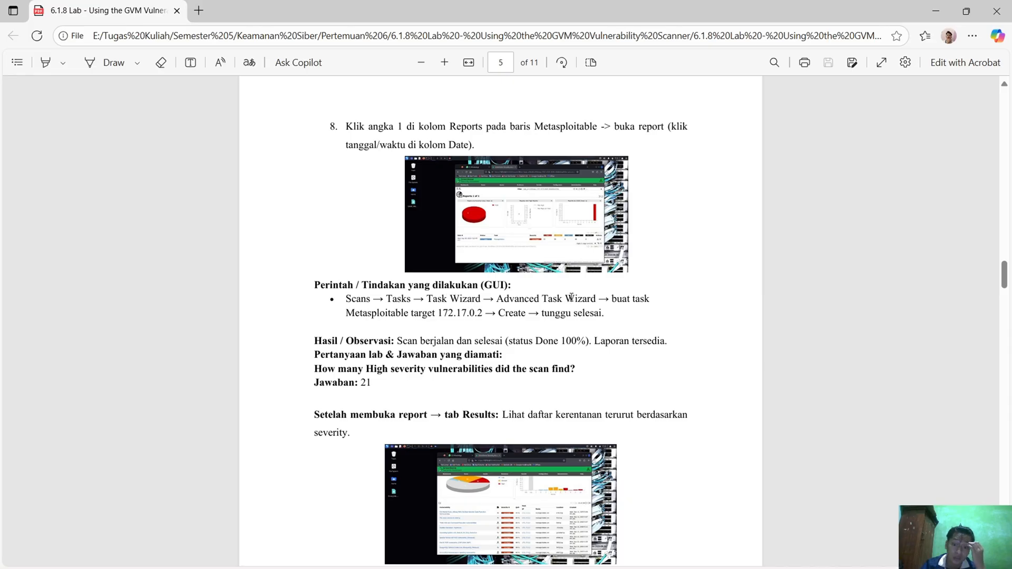
pyautogui.scroll(-1, 459, 275)
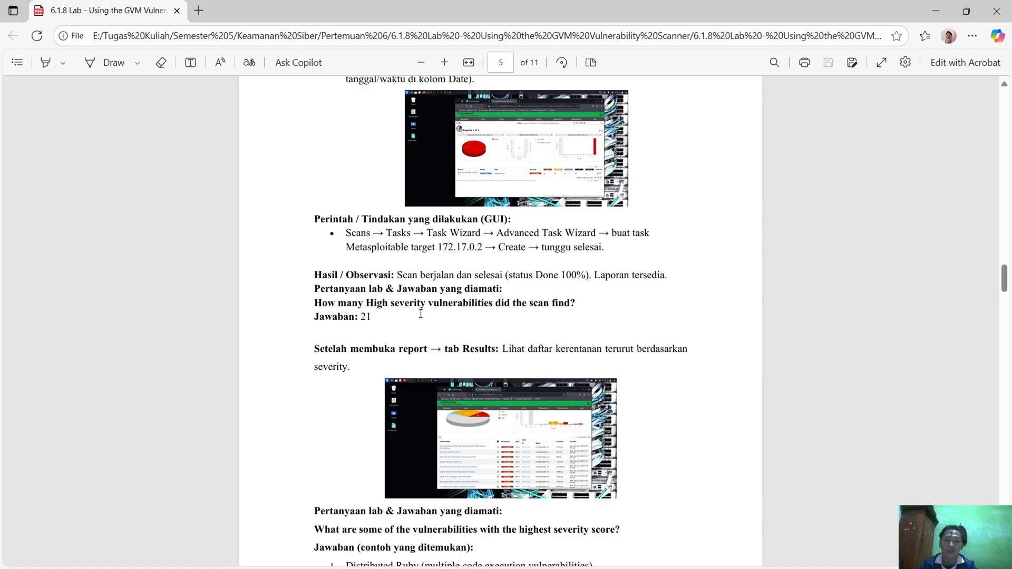
pyautogui.hotkey('alt', 'Tab')
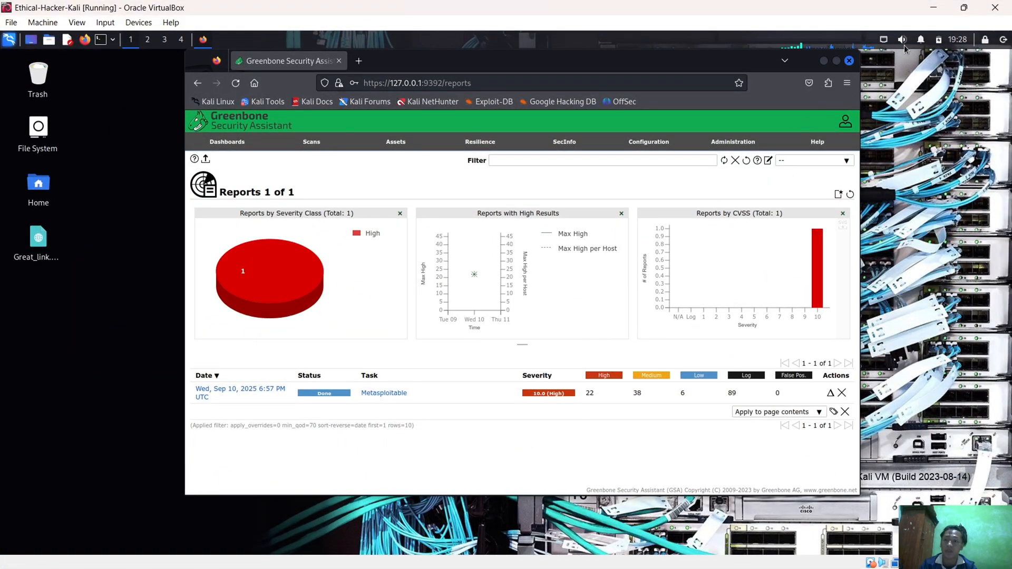
pyautogui.click(933, 7)
# Switch to the Cisco Networking Academy lab page and reveal the answer to the High severity vulnerabilities question
pyautogui.hotkey('alt', 'Tab')
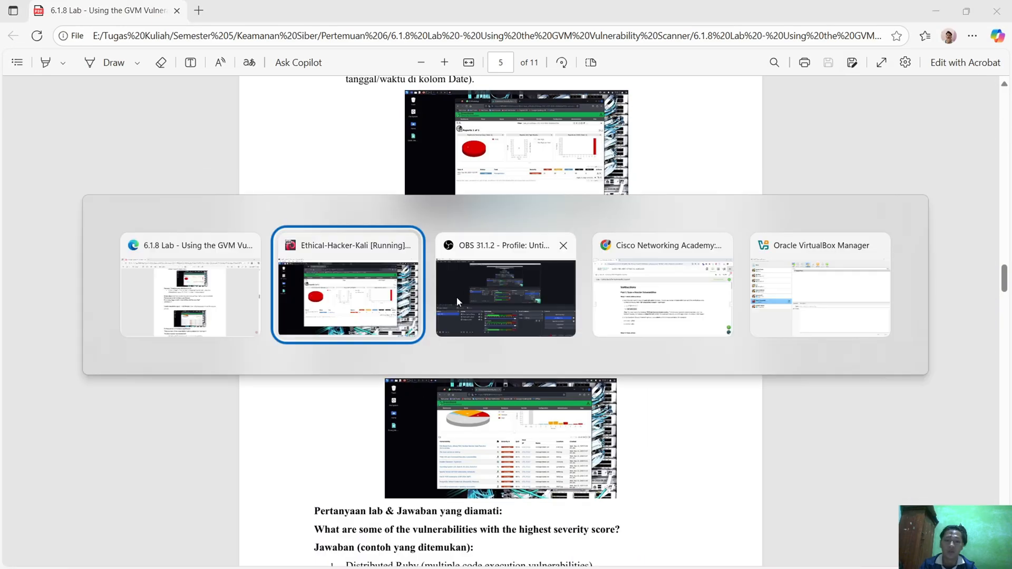
pyautogui.hotkey('alt', 'Tab')
pyautogui.hotkey('alt', 'Tab')
pyautogui.scroll(-8, 399, 401)
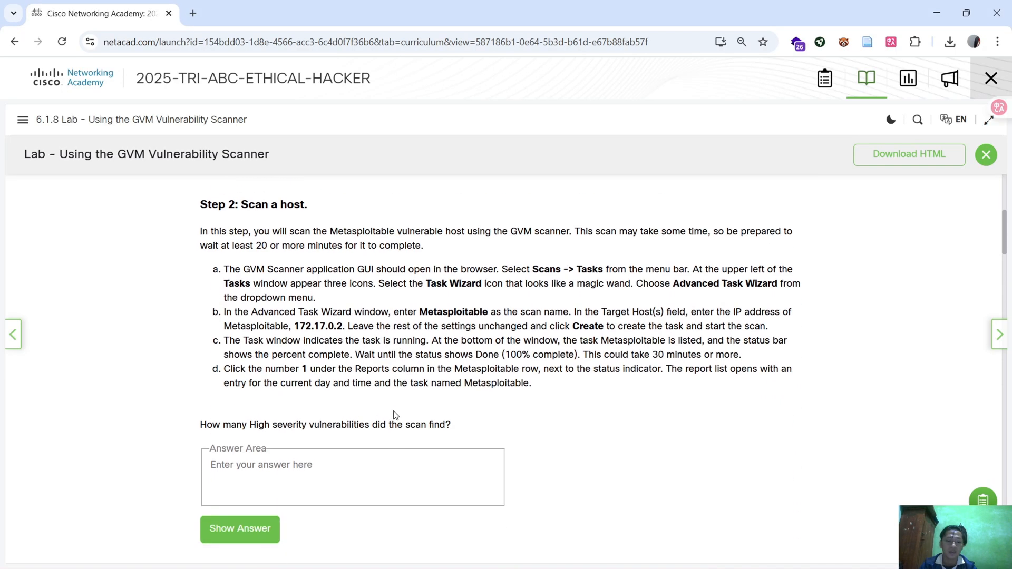
pyautogui.scroll(-9, 400, 401)
pyautogui.scroll(9, 400, 402)
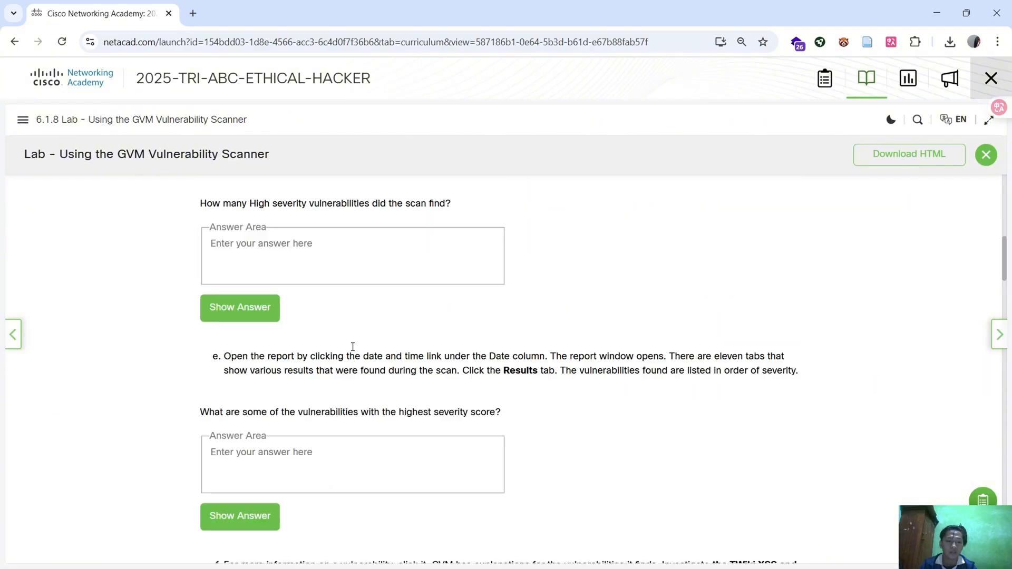
pyautogui.click(248, 411)
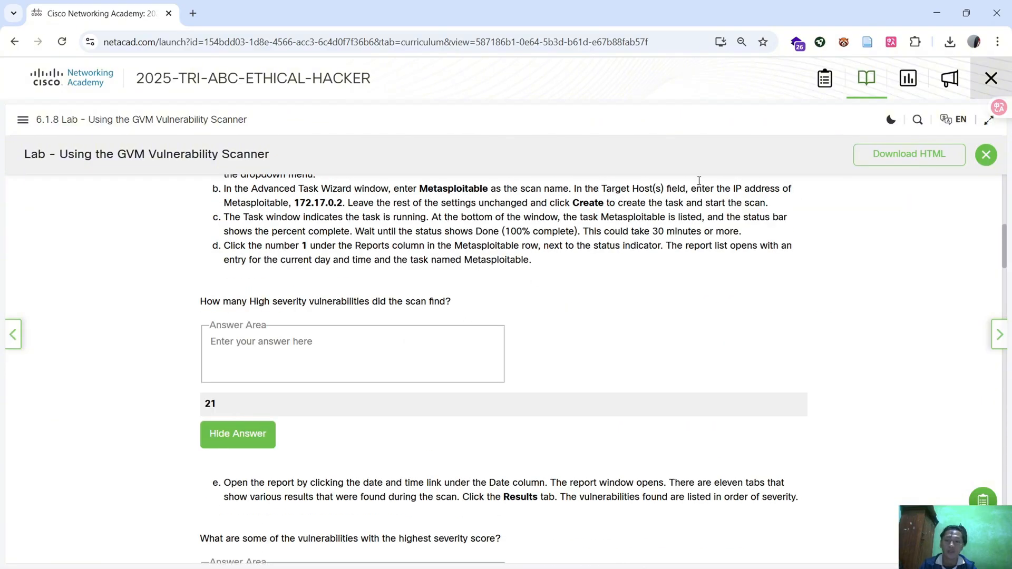
# Compare the lab page's revealed answer with the High severity count in Greenbone's report list
pyautogui.hotkey('alt', 'Tab')
pyautogui.hotkey('alt', 'Tab')
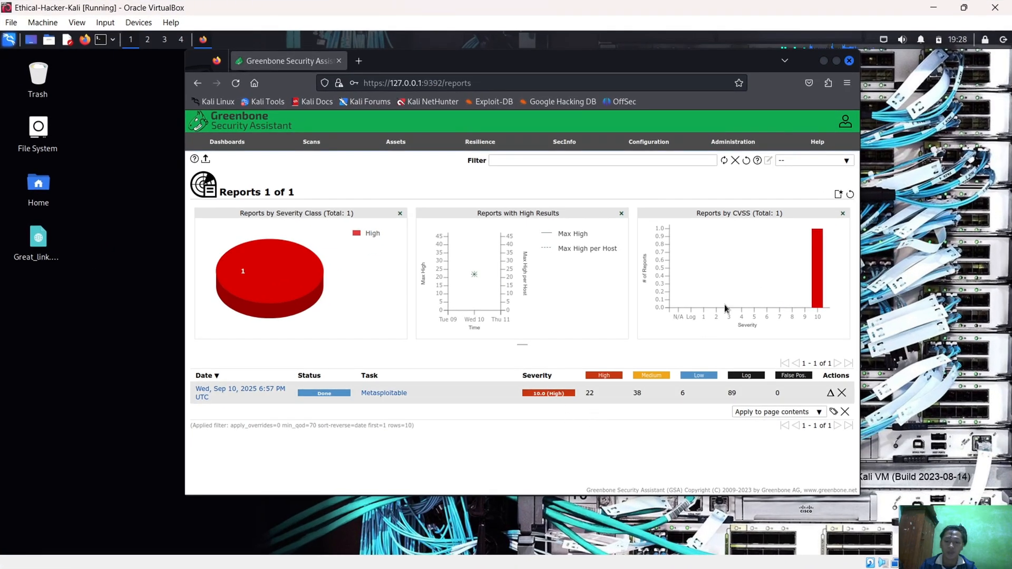
pyautogui.hotkey('alt', 'Tab')
pyautogui.hotkey('alt', 'Tab')
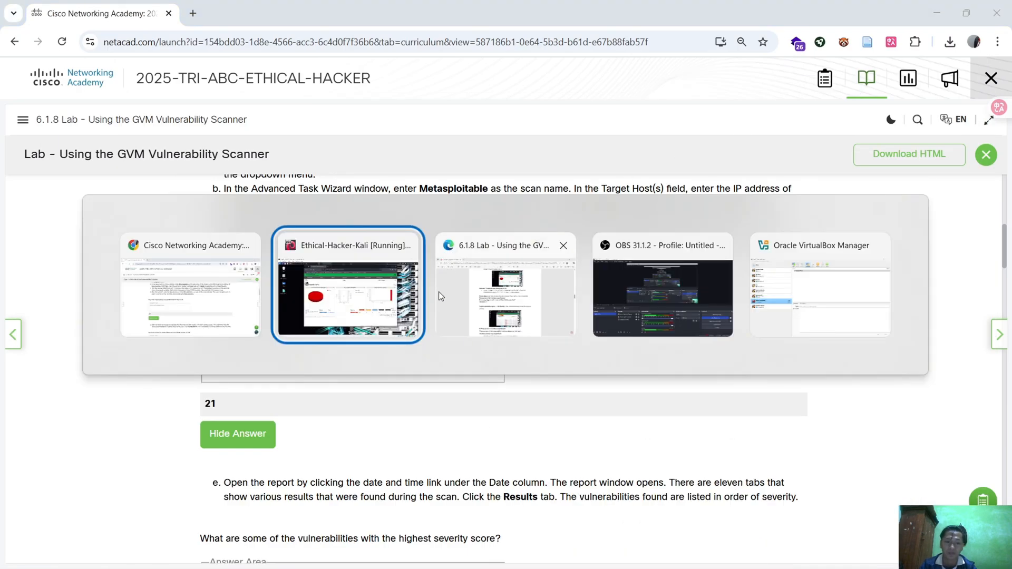
# Switch to the PDF report and read the Results instruction and the answers on the highest-severity vulnerabilities
pyautogui.hotkey('alt', 'Tab')
pyautogui.hotkey('alt', 'Tab')
pyautogui.click(500, 337)
pyautogui.scroll(-2, 490, 327)
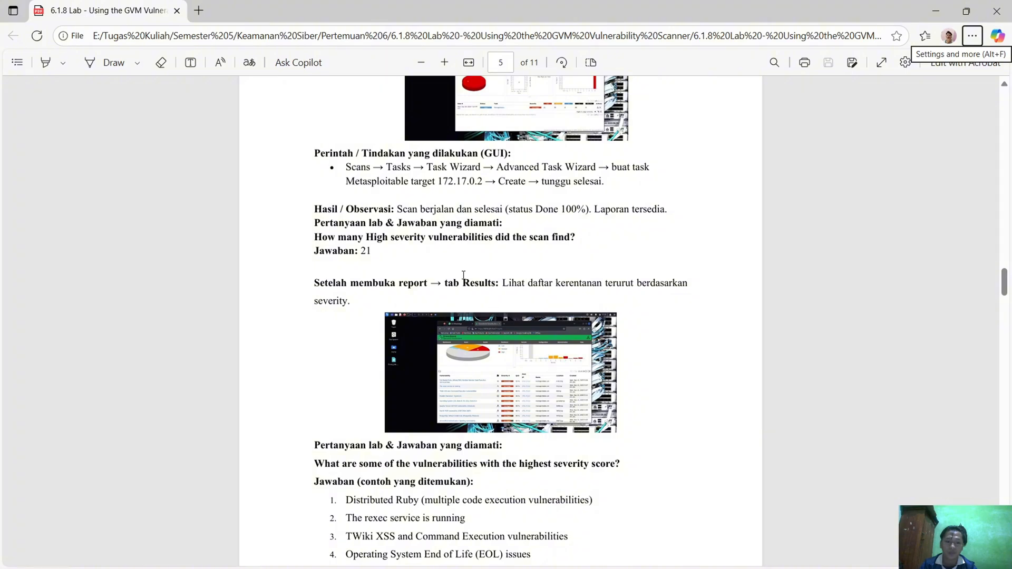
pyautogui.scroll(-2, 407, 259)
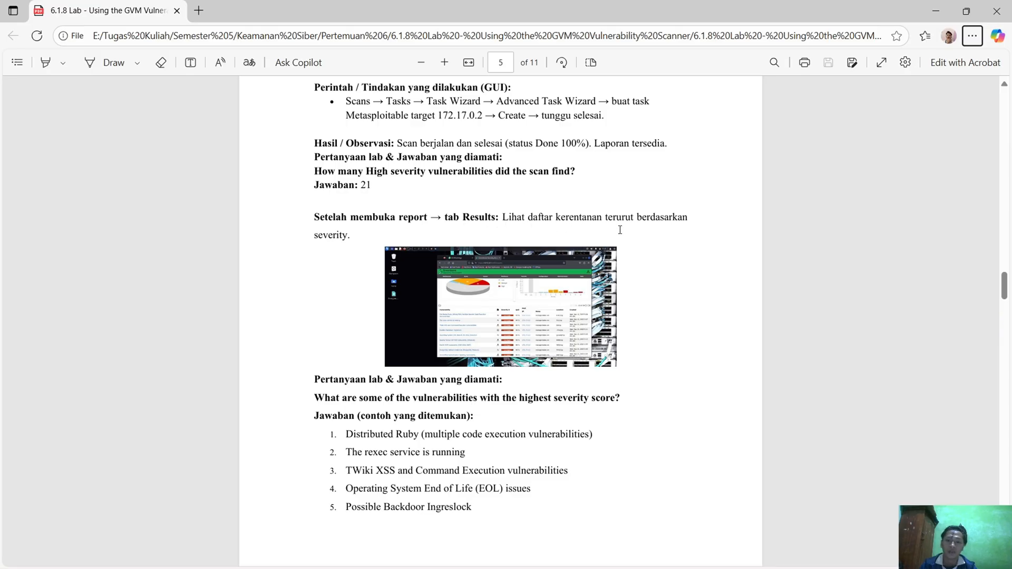
# Switch to the Kali VM and open Greenbone's scan results list to show the vulnerabilities by severity
pyautogui.click(936, 11)
pyautogui.hotkey('alt', 'Tab')
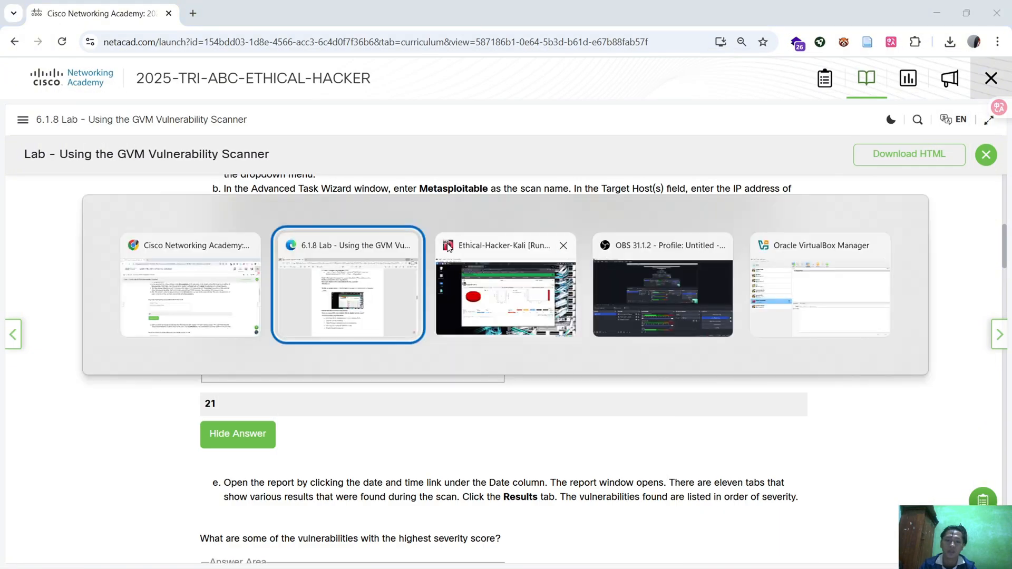
pyautogui.click(448, 248)
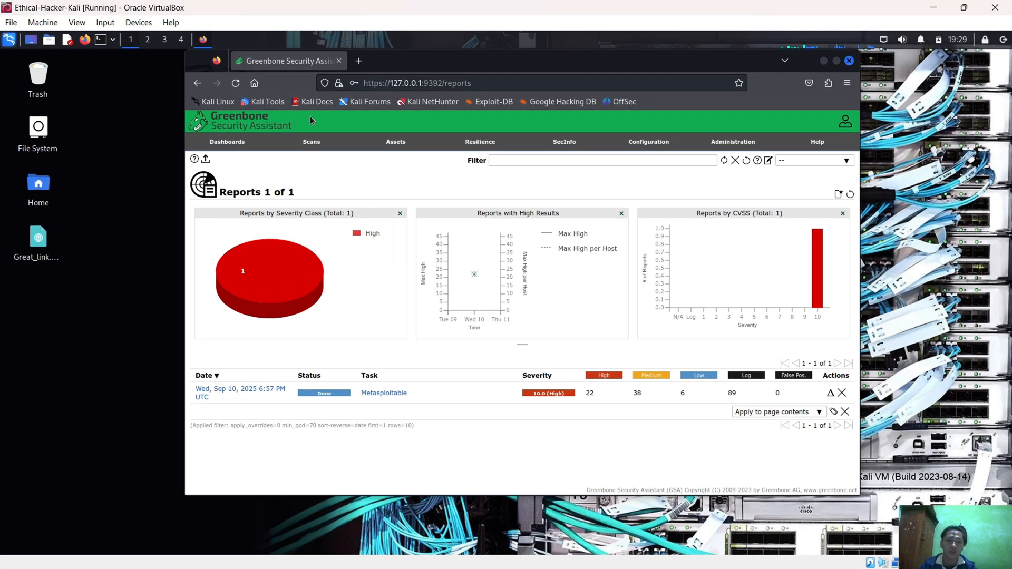
pyautogui.click(319, 181)
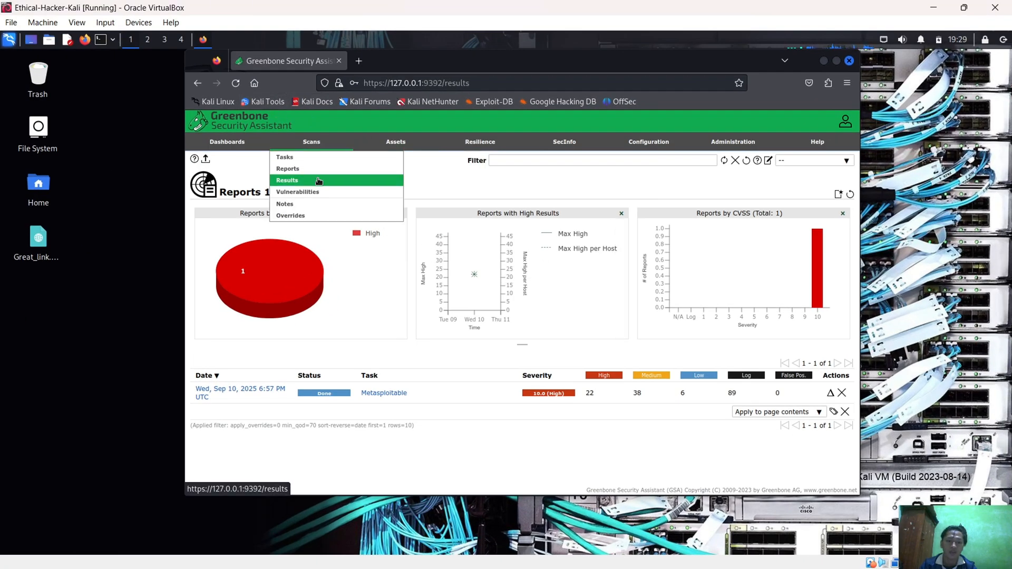
pyautogui.scroll(-2, 527, 343)
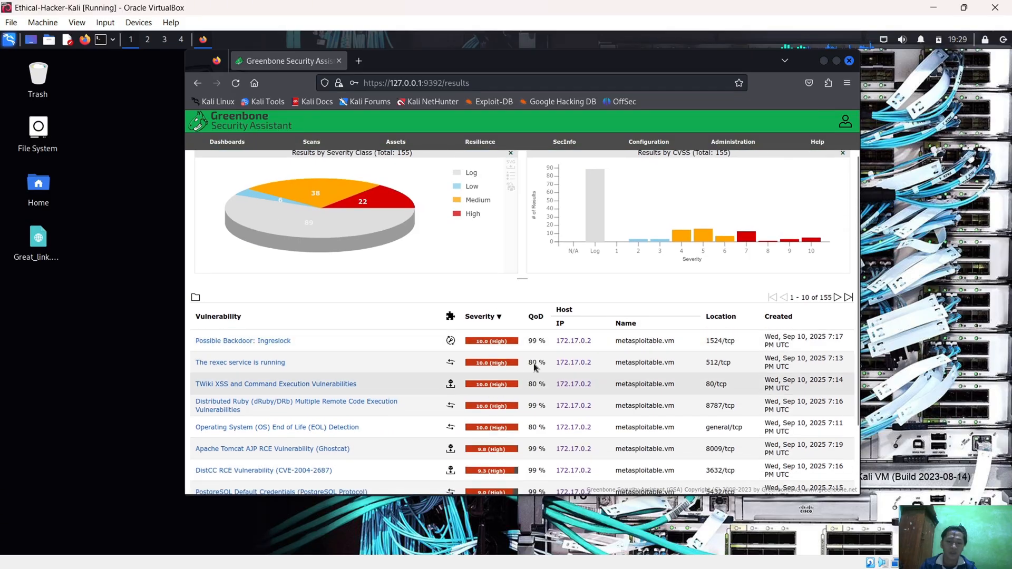
# Return to the PDF report to compare its highest-severity vulnerability answers with Greenbone's results
pyautogui.click(935, 12)
pyautogui.scroll(-1, 419, 385)
pyautogui.hotkey('alt', 'Tab')
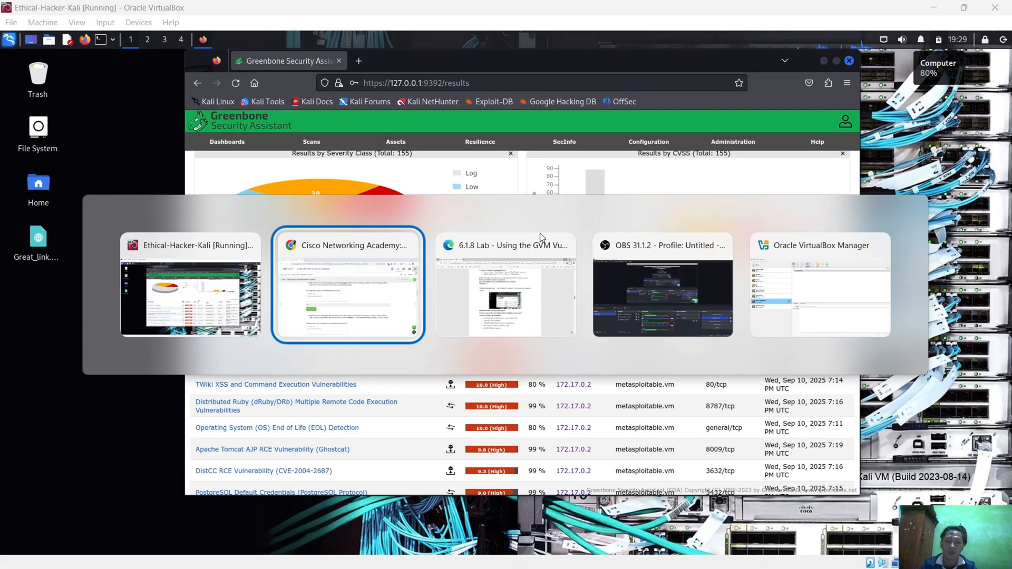
pyautogui.click(496, 280)
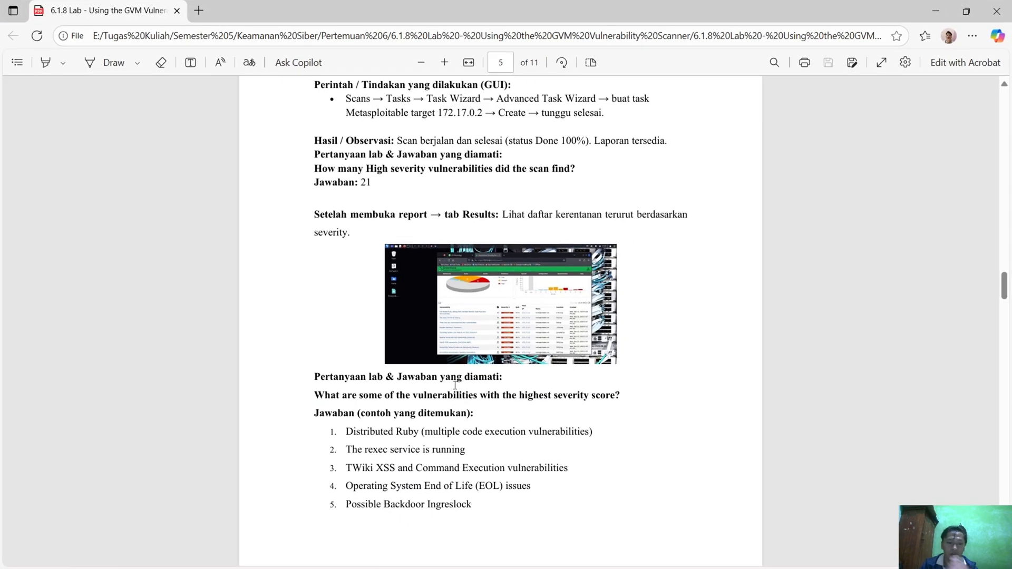
# Compare the PDF report's list of highest-severity vulnerabilities with the 10.0 (High) entries in Greenbone's results list in the Kali VM
pyautogui.scroll(-1, 455, 385)
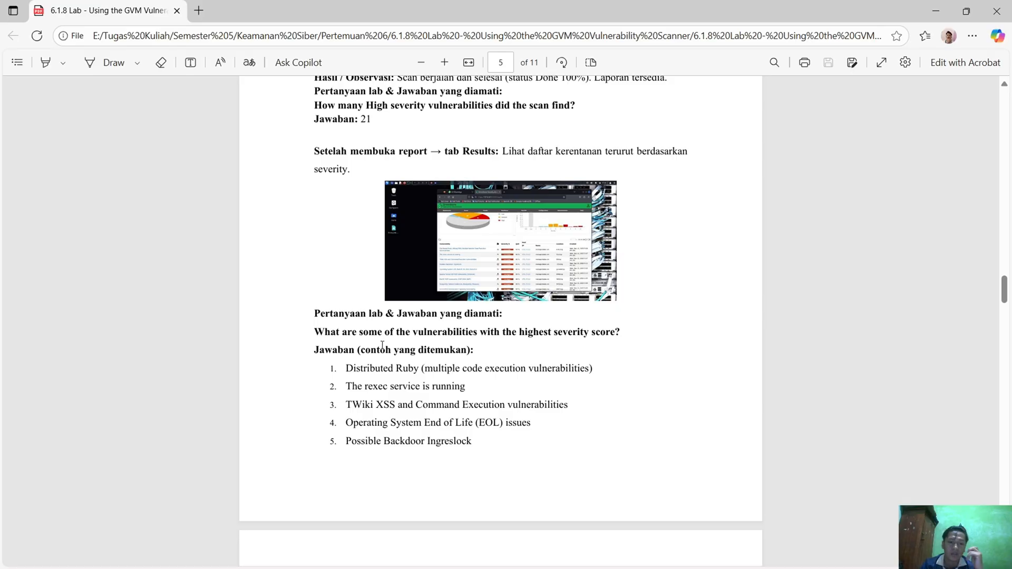
pyautogui.scroll(-1, 396, 355)
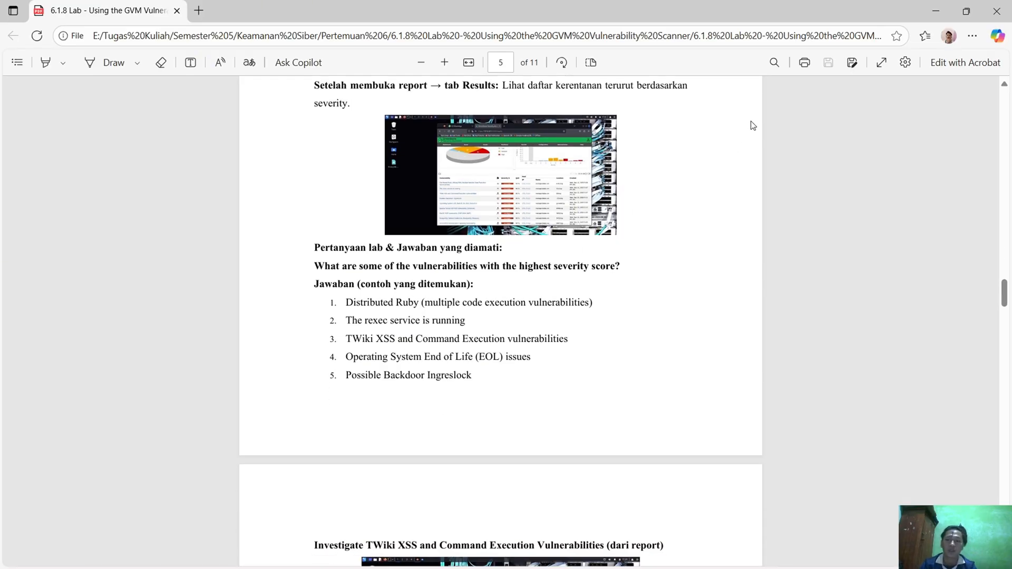
pyautogui.click(937, 11)
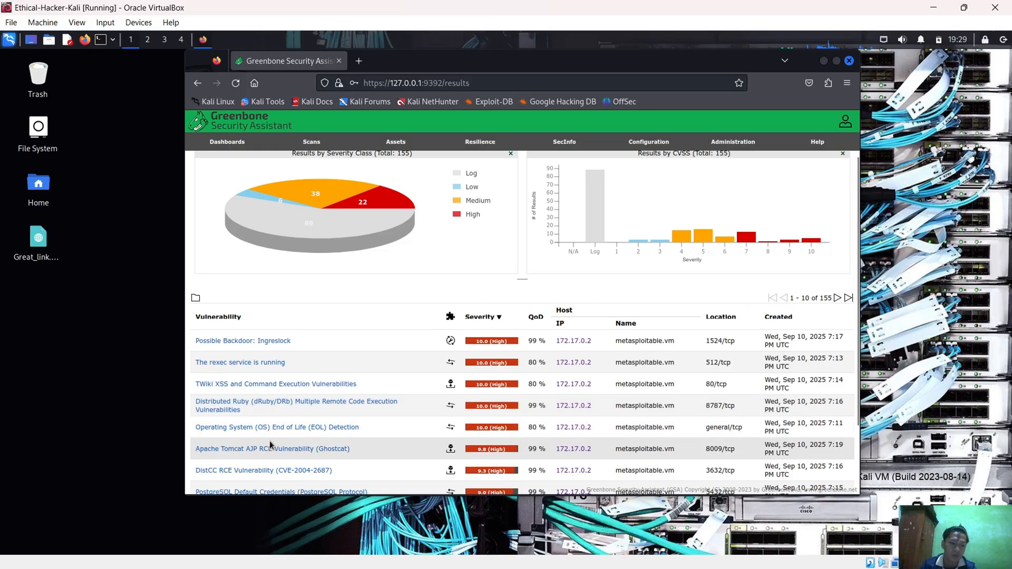
pyautogui.scroll(-1, 260, 461)
pyautogui.scroll(-1, 261, 463)
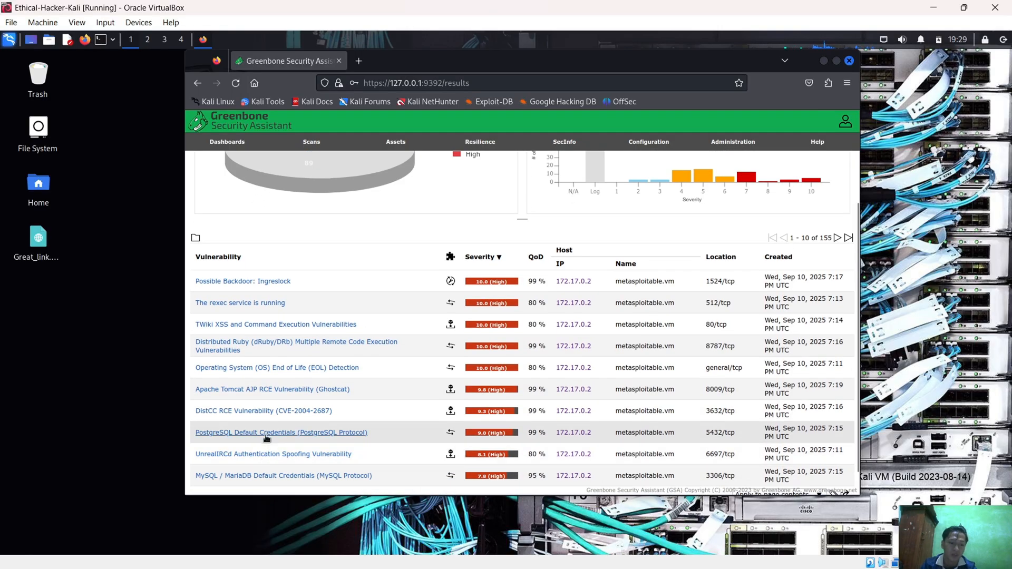
pyautogui.scroll(2, 429, 362)
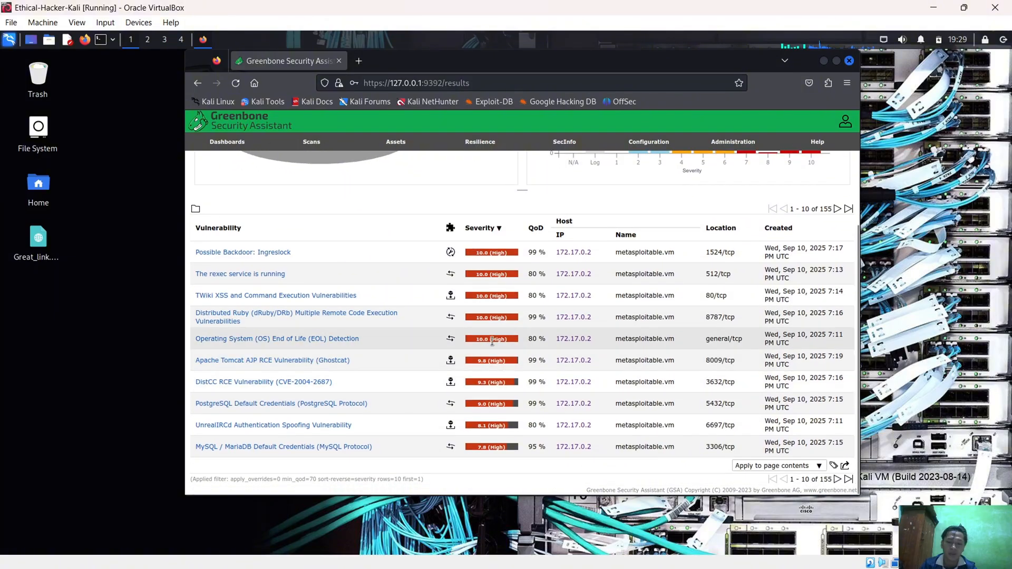
# Return to the PDF report and find its section on investigating the TWiki XSS and Command Execution Vulnerabilities
pyautogui.click(933, 7)
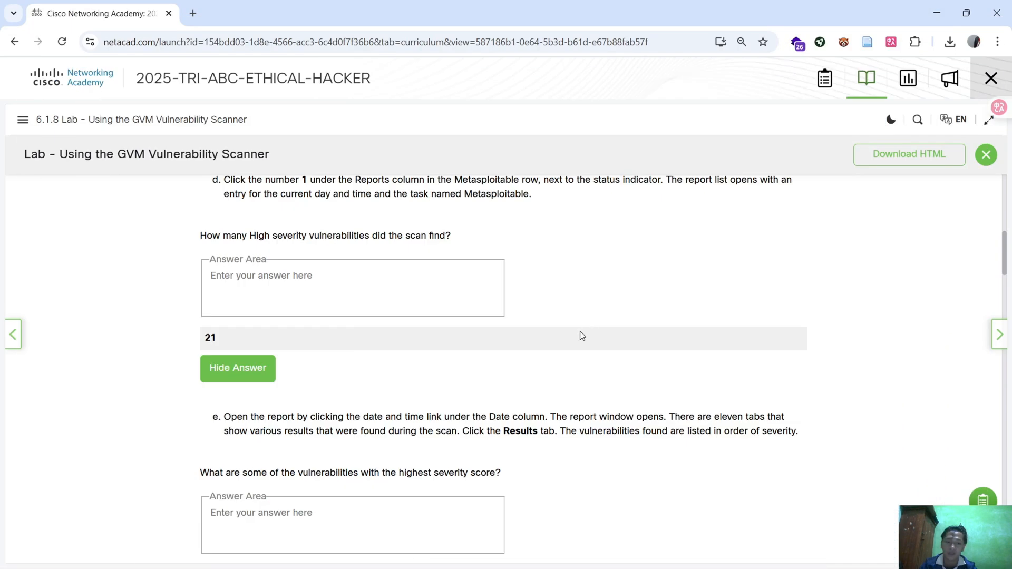
pyautogui.scroll(-1, 583, 327)
pyautogui.hotkey('alt', 'Tab')
pyautogui.press('Tab')
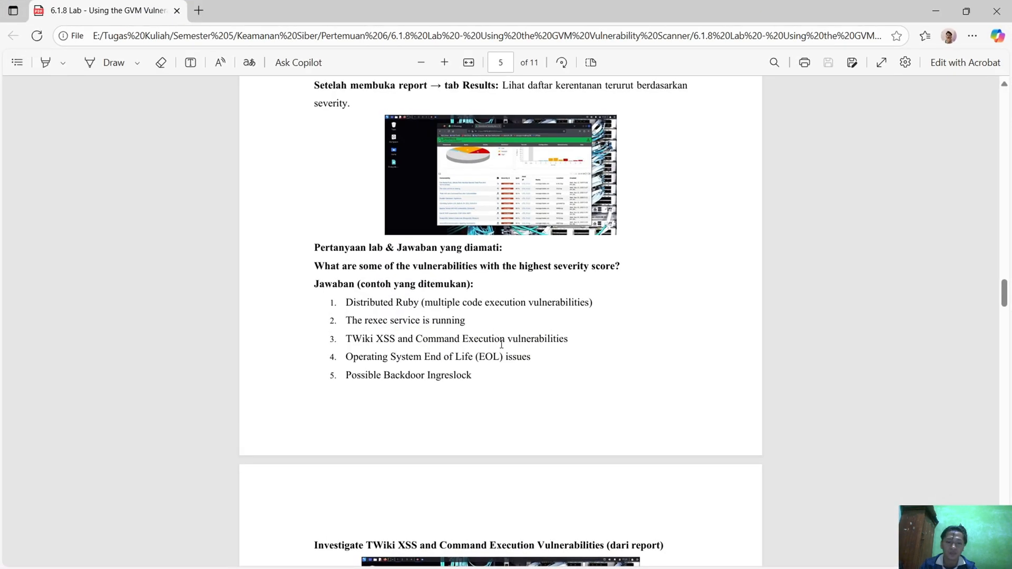
pyautogui.scroll(-3, 498, 343)
pyautogui.scroll(-1, 421, 343)
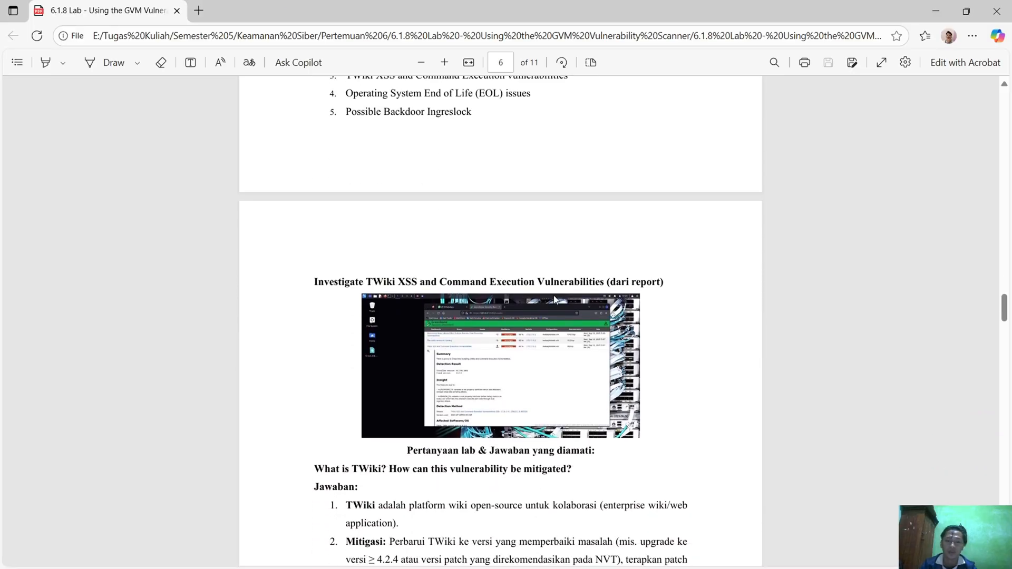
# Switch to the Kali VM and expand the details of the TWiki XSS and Command Execution Vulnerabilities result
pyautogui.hotkey('alt', 'Tab')
pyautogui.click(508, 319)
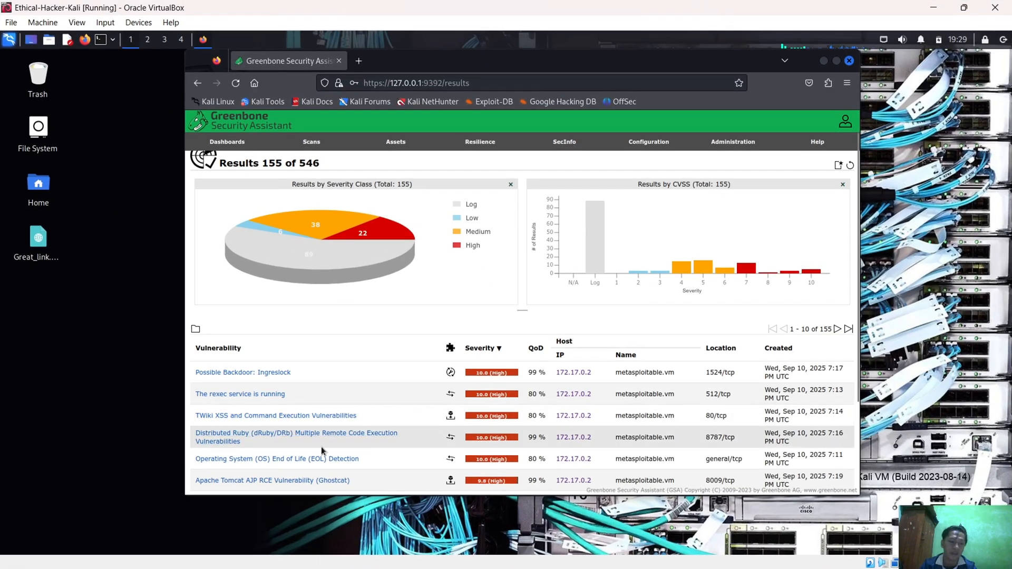
pyautogui.scroll(-1, 421, 403)
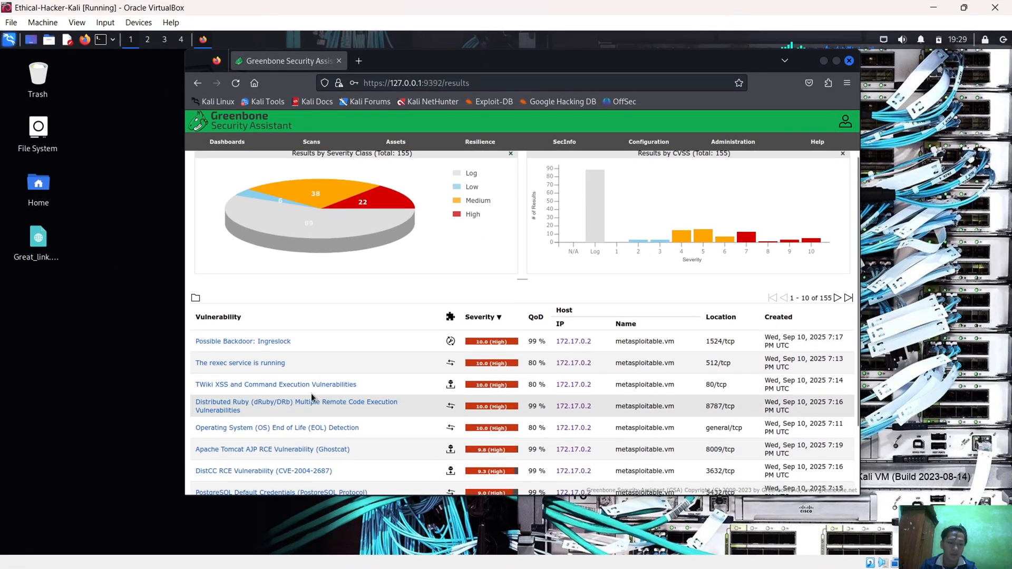
pyautogui.click(306, 388)
pyautogui.scroll(-2, 392, 383)
pyautogui.scroll(-3, 392, 383)
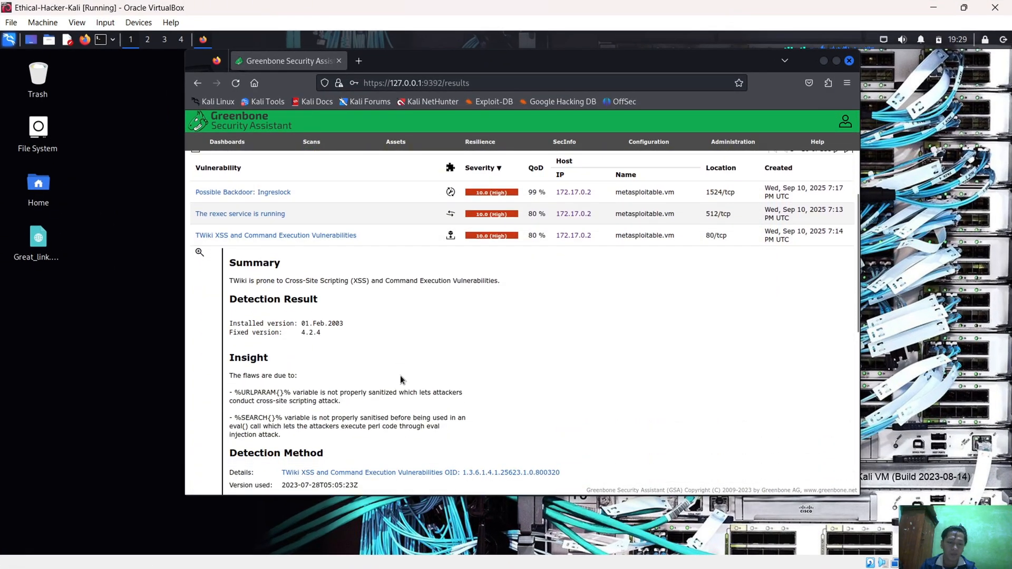
# Read the PDF report's TWiki answers and compare the mitigation with the Solution section of Greenbone's TWiki result
pyautogui.click(924, 10)
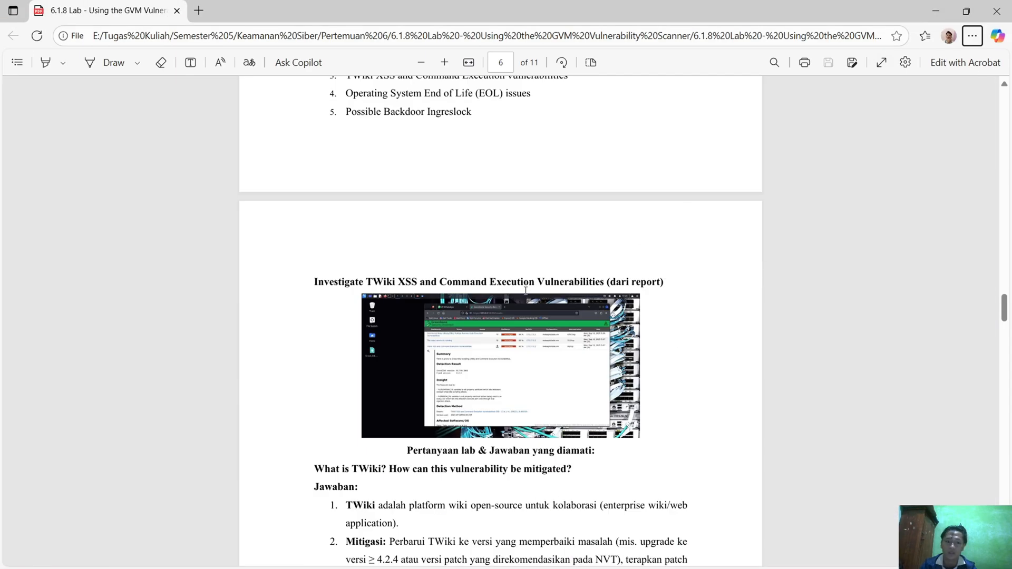
pyautogui.scroll(-4, 367, 301)
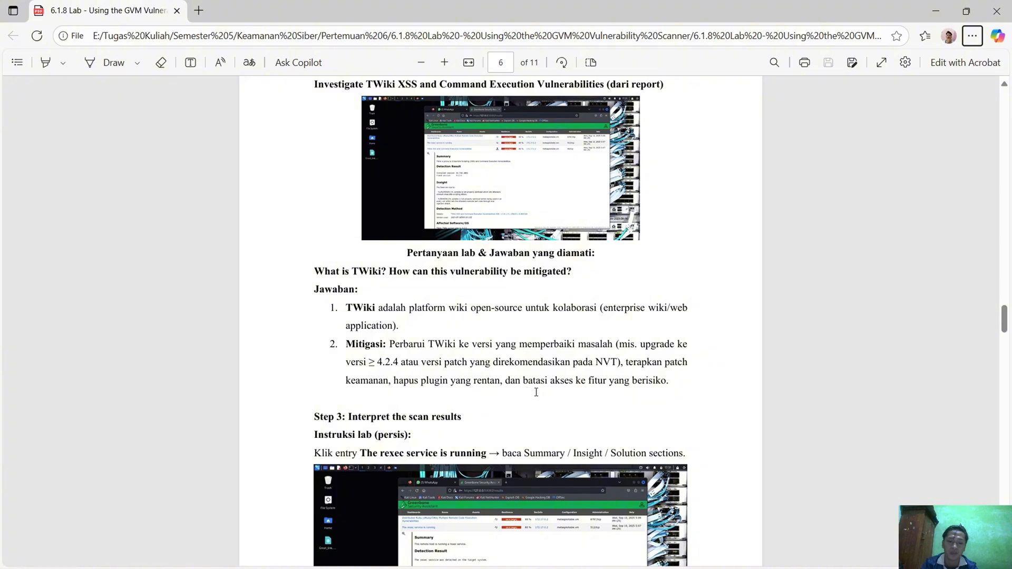
pyautogui.hotkey('alt', 'Tab')
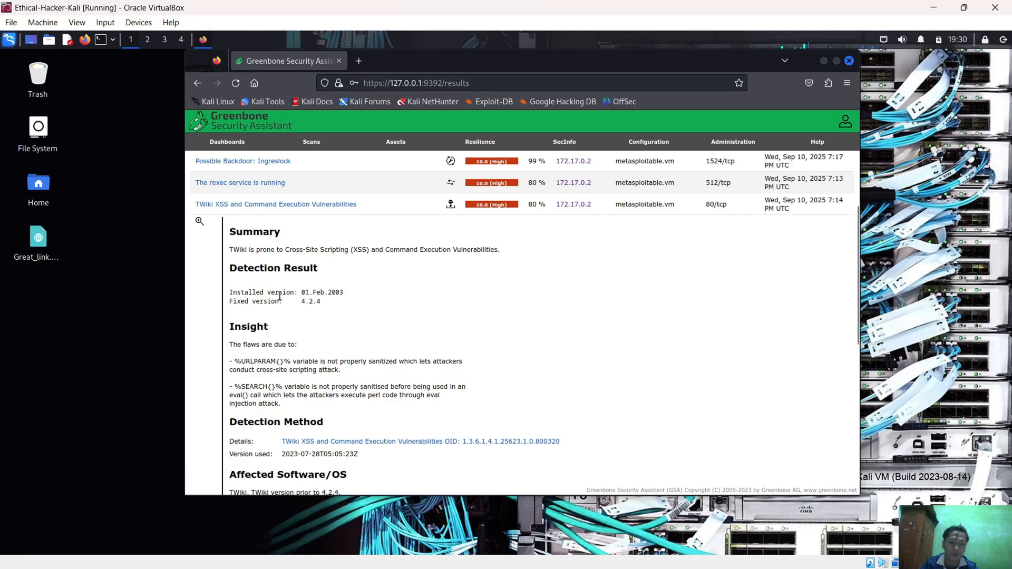
pyautogui.scroll(-2, 306, 309)
pyautogui.scroll(-4, 305, 309)
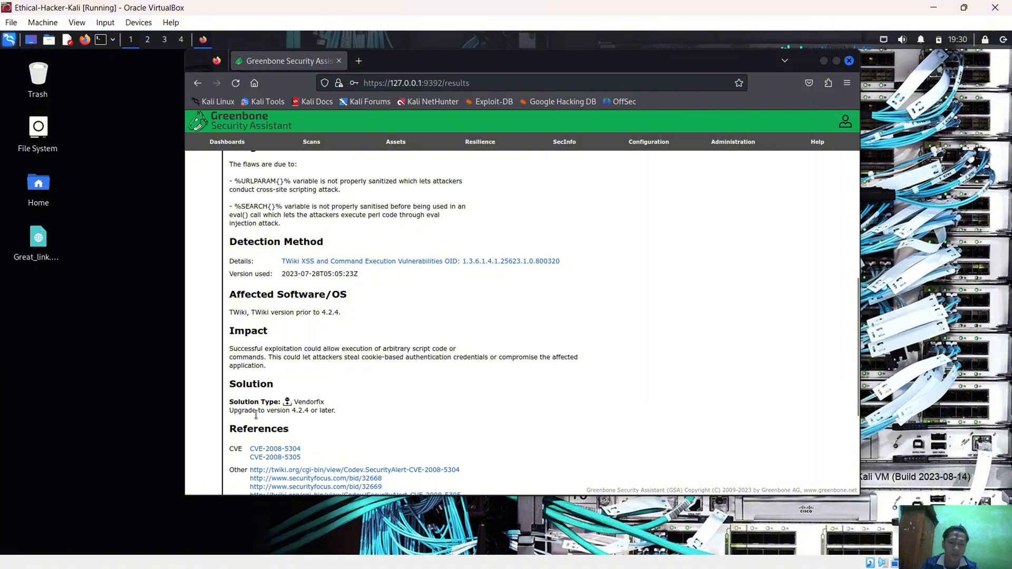
pyautogui.moveTo(234, 411); pyautogui.dragTo(327, 411)
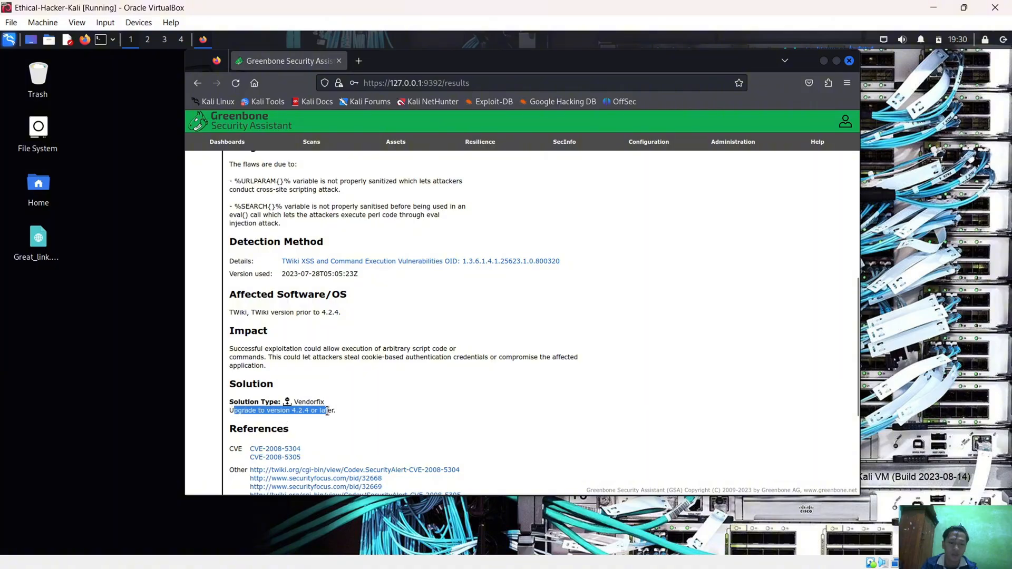
pyautogui.click(310, 427)
pyautogui.scroll(3, 501, 294)
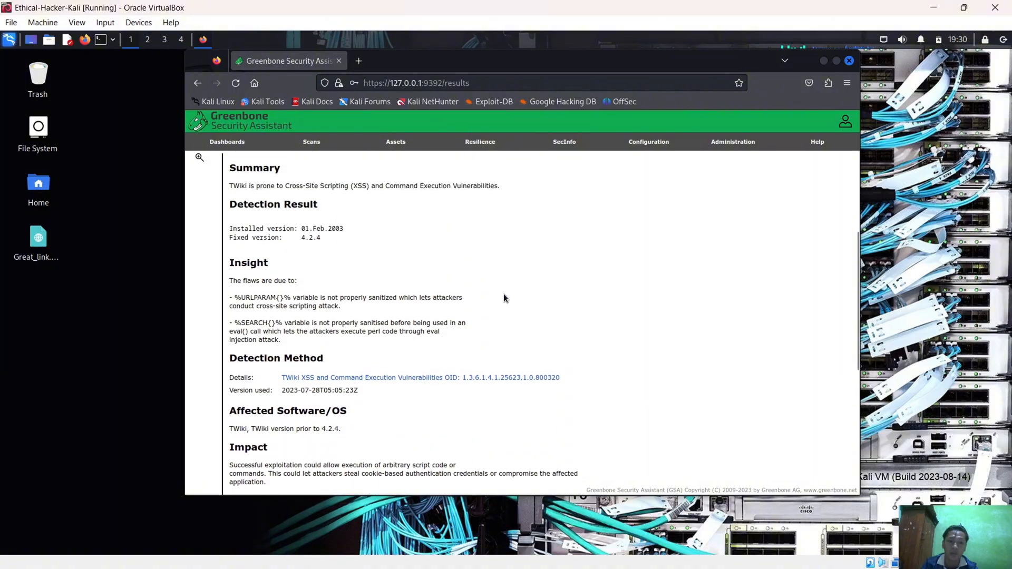
# Return to the PDF report and read the Step 3 instruction on interpreting the rexec service result
pyautogui.scroll(-5, 505, 293)
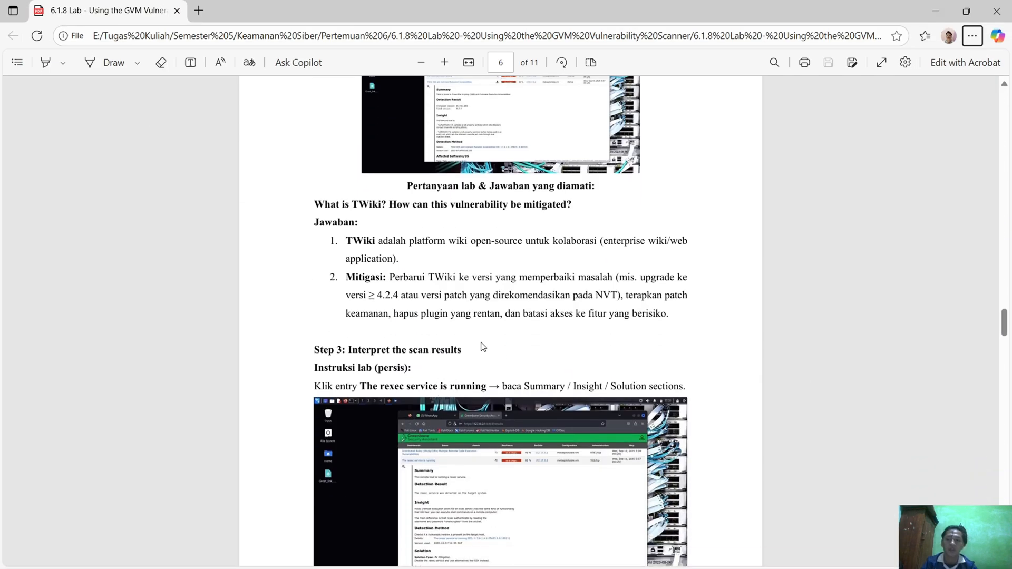
pyautogui.scroll(-3, 458, 387)
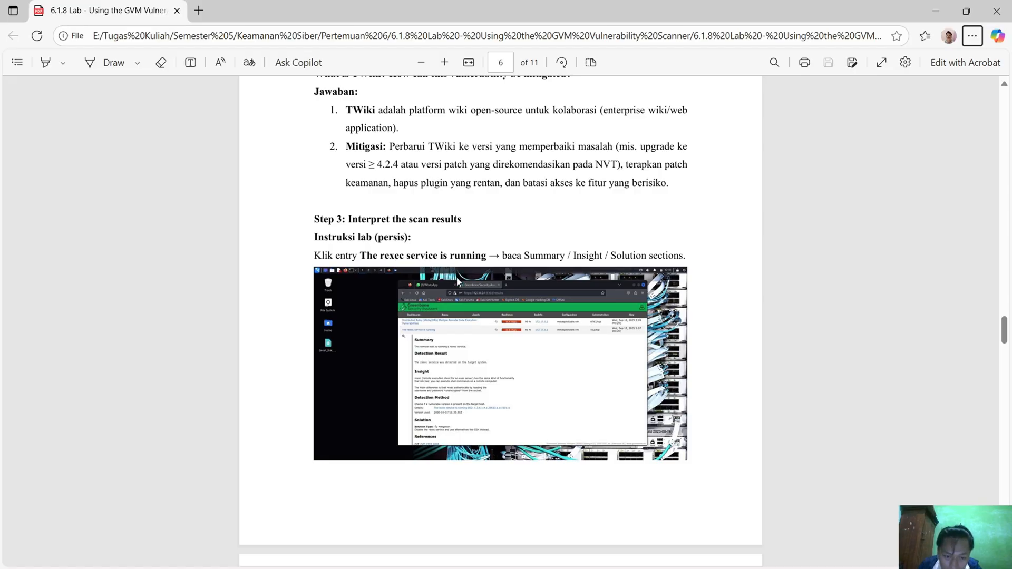
pyautogui.scroll(1, 427, 354)
pyautogui.scroll(-1, 427, 354)
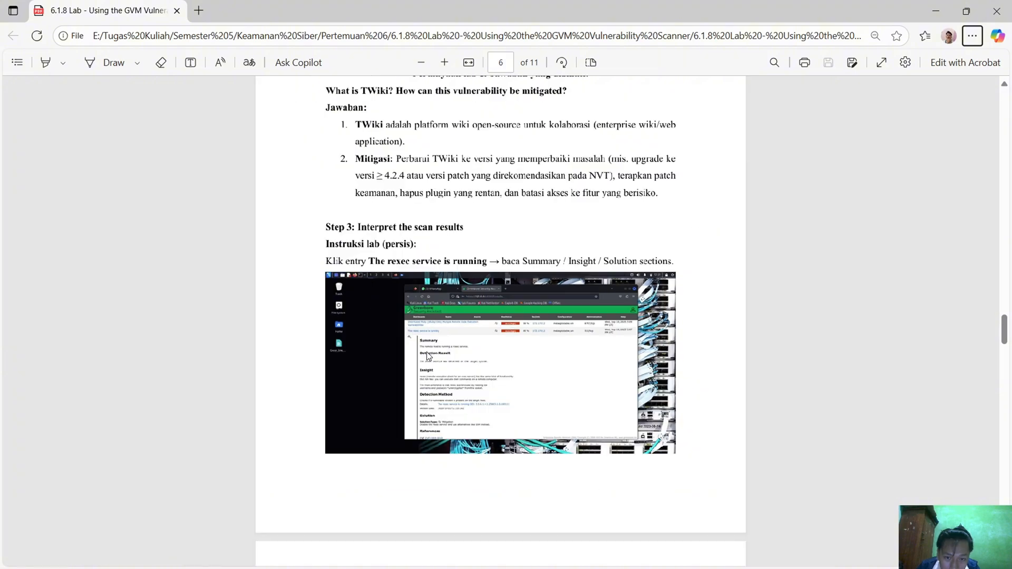
# Switch to the Kali VM, collapse the TWiki result and expand the details of "The rexec service is running"
pyautogui.hotkey('alt', 'Tab')
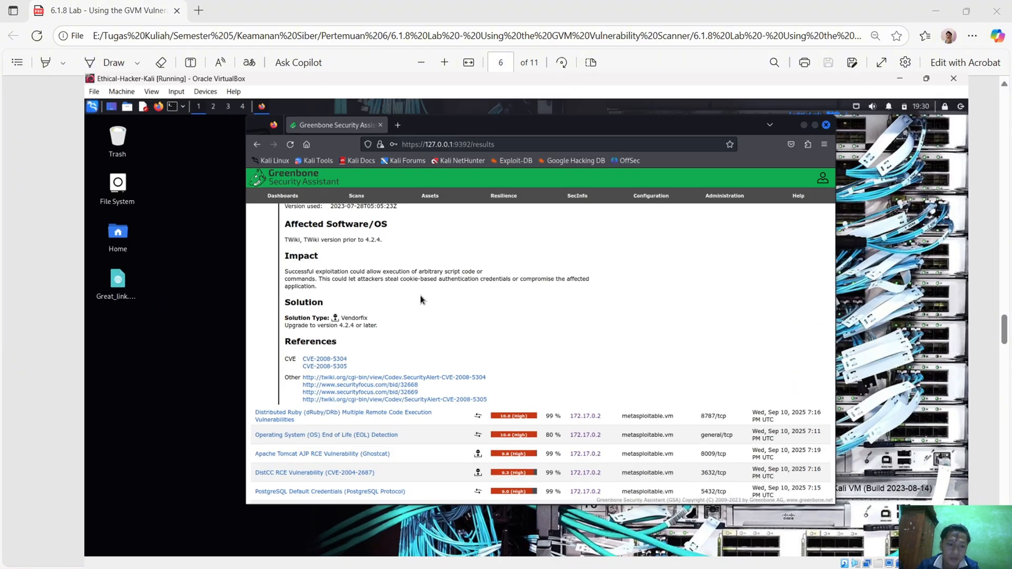
pyautogui.scroll(10, 293, 332)
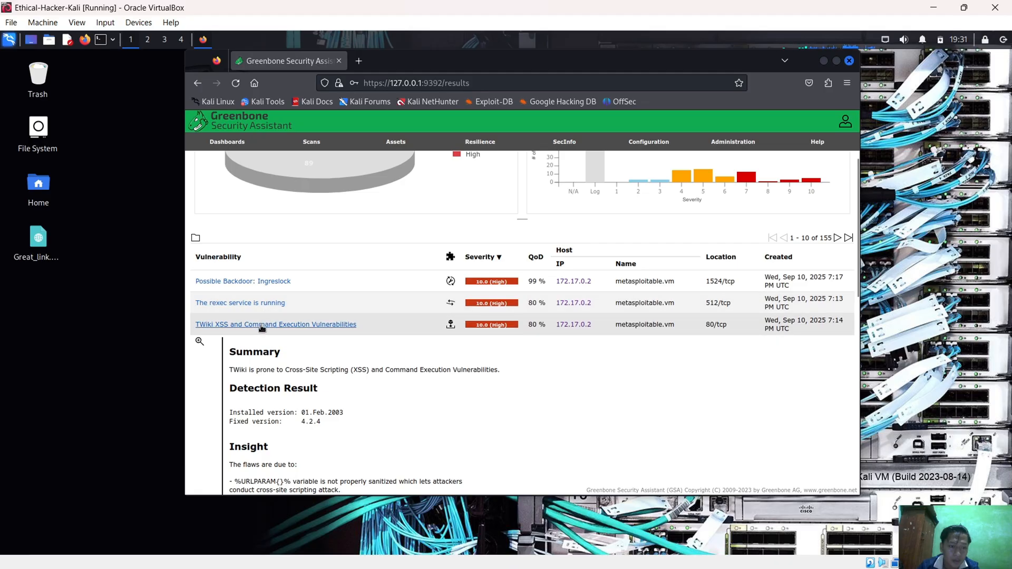
pyautogui.click(264, 326)
pyautogui.click(267, 303)
pyautogui.scroll(-1, 379, 311)
# Read the PDF report's four rexec answers and check them against the Insight and Solution sections of Greenbone's rexec result
pyautogui.hotkey('alt', 'Tab')
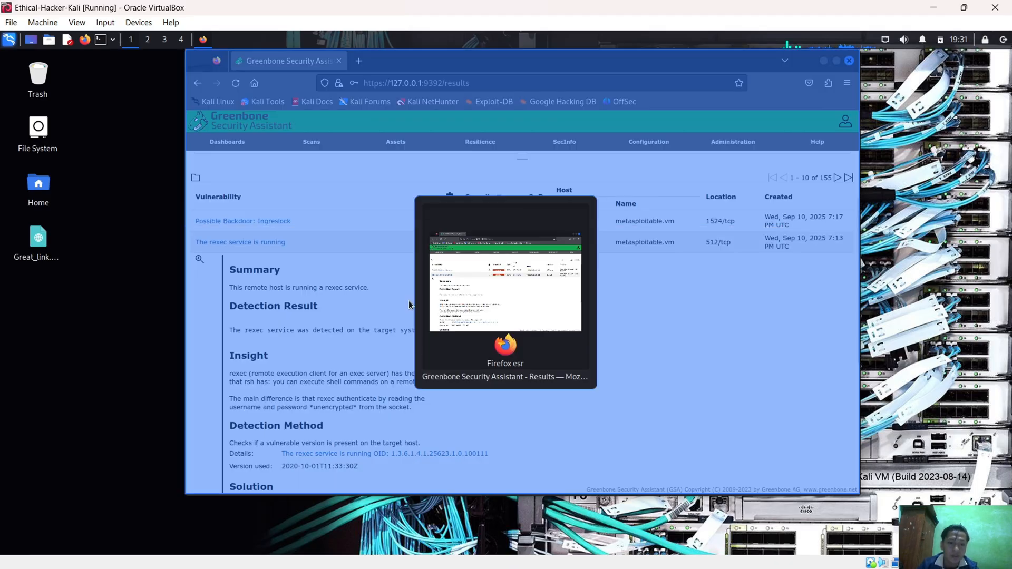
pyautogui.scroll(-5, 548, 290)
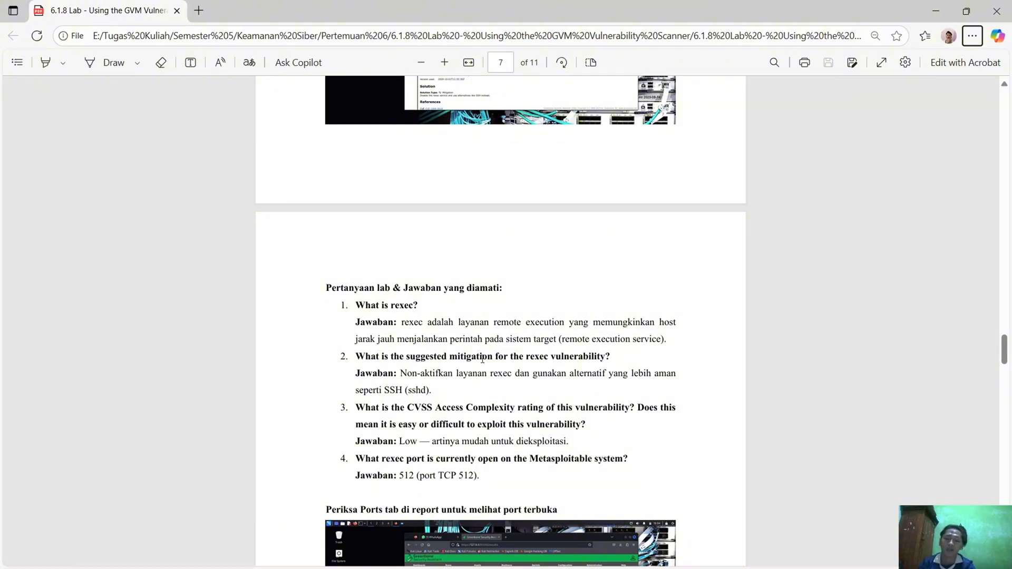
pyautogui.scroll(-1, 474, 317)
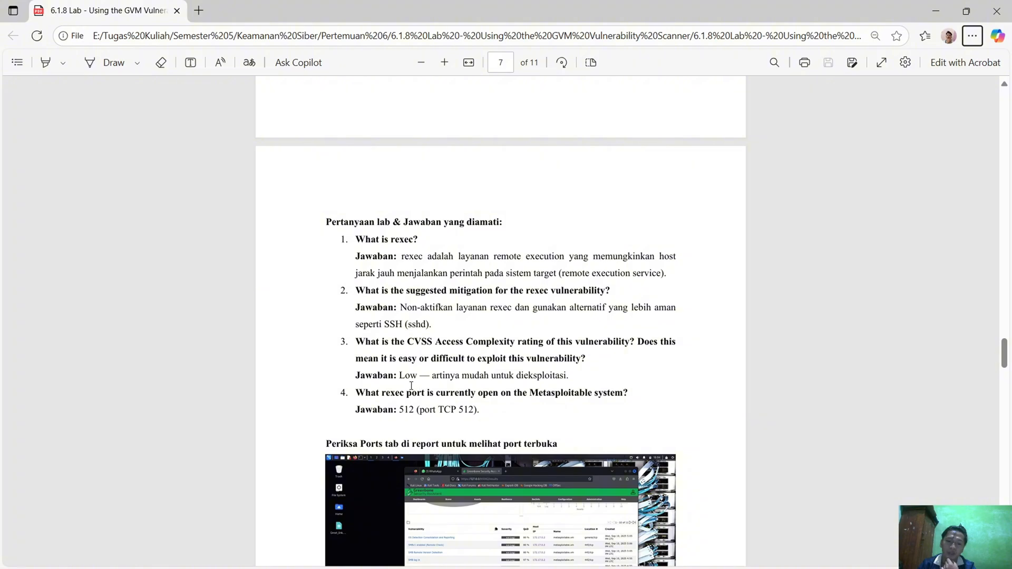
pyautogui.hotkey('alt', 'Tab')
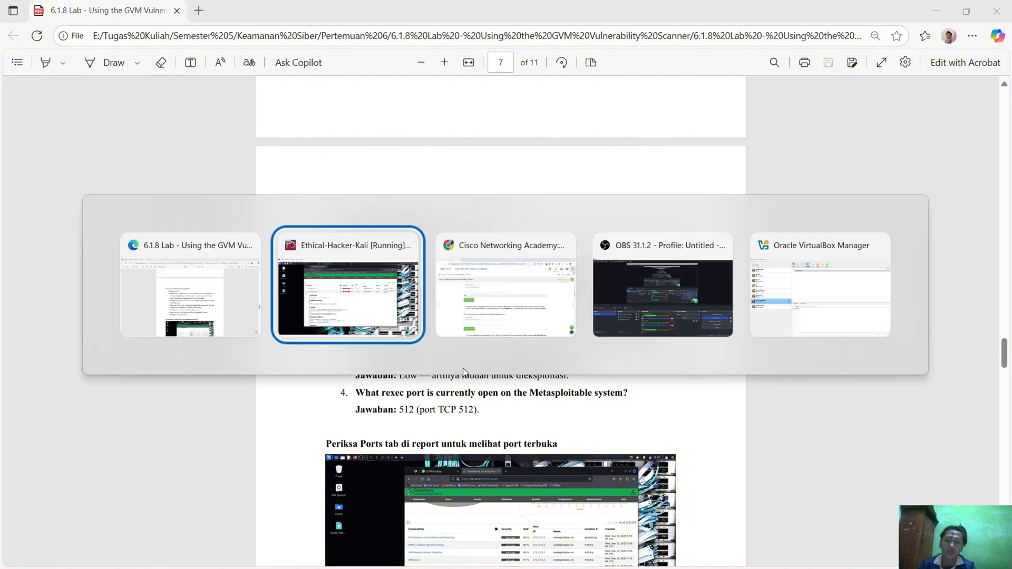
pyautogui.scroll(-4, 455, 370)
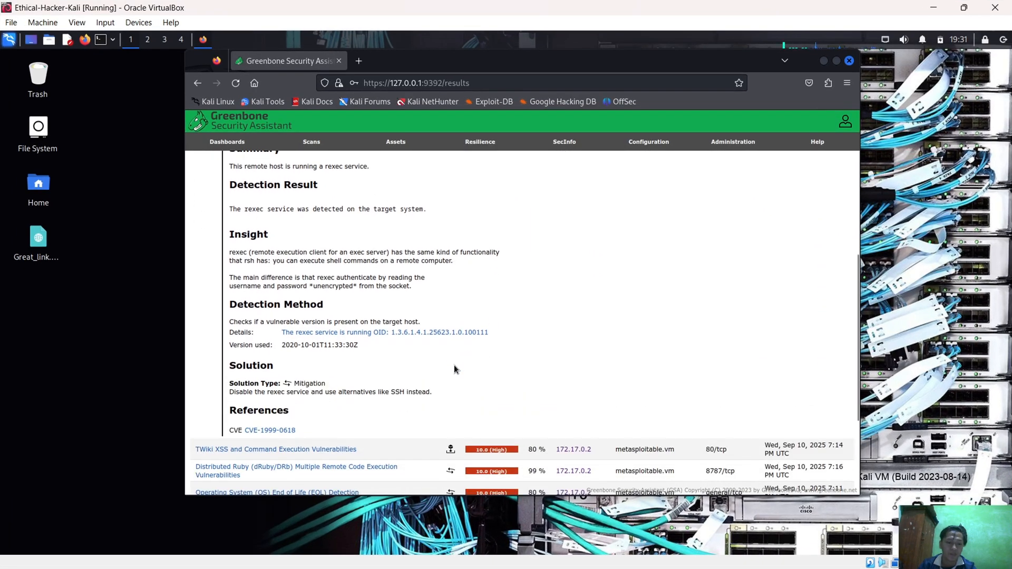
pyautogui.scroll(4, 454, 369)
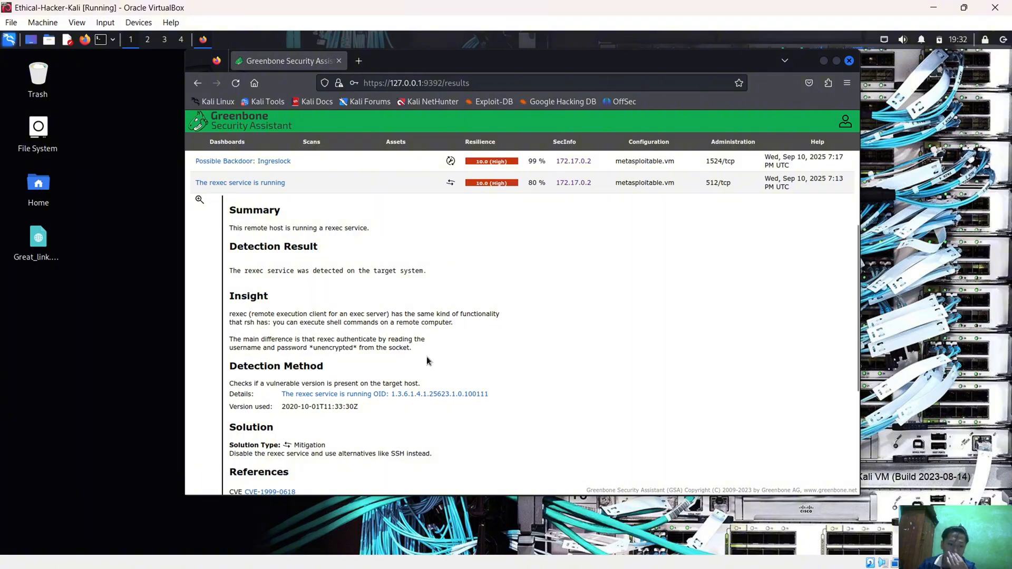
# Return to the PDF report and read the answers on the open rexec port and the running SMB services
pyautogui.click(934, 8)
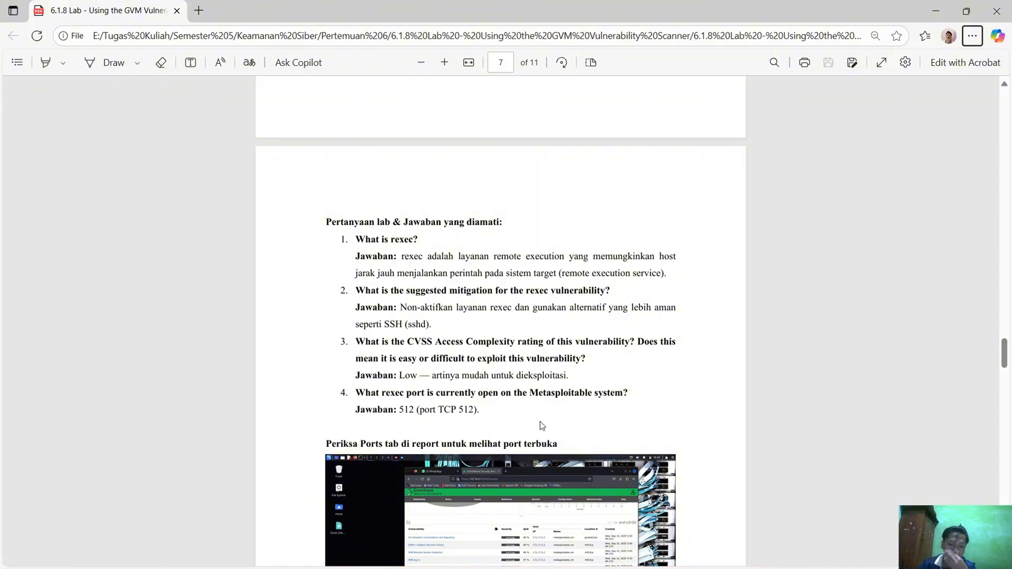
pyautogui.hotkey('alt', 'Tab')
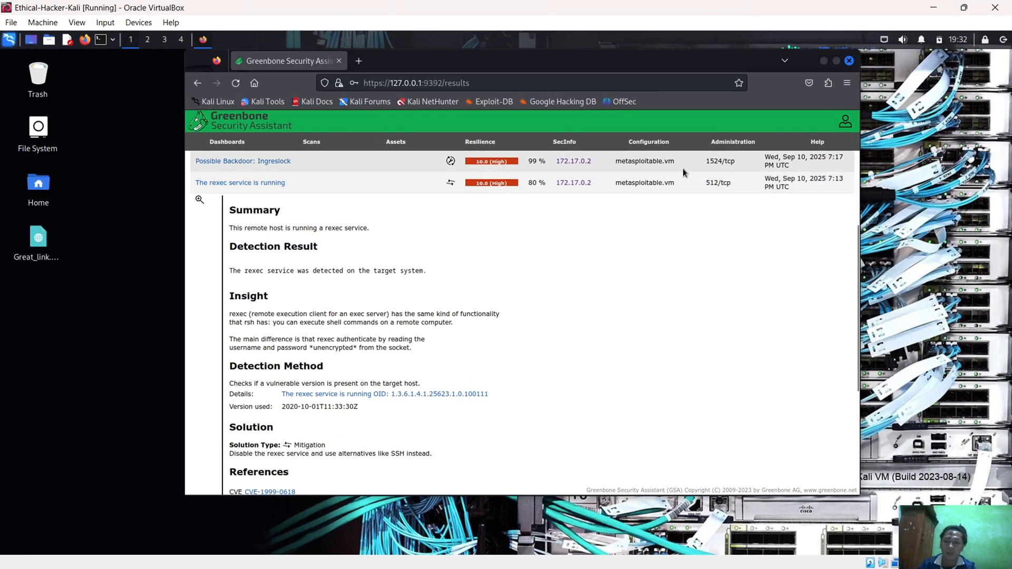
pyautogui.click(934, 8)
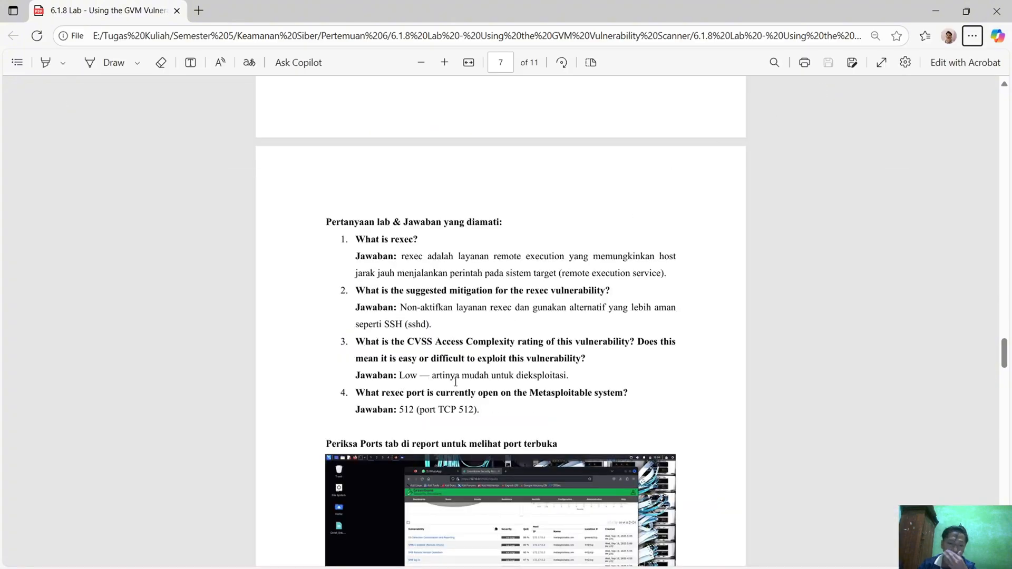
pyautogui.scroll(-2, 517, 329)
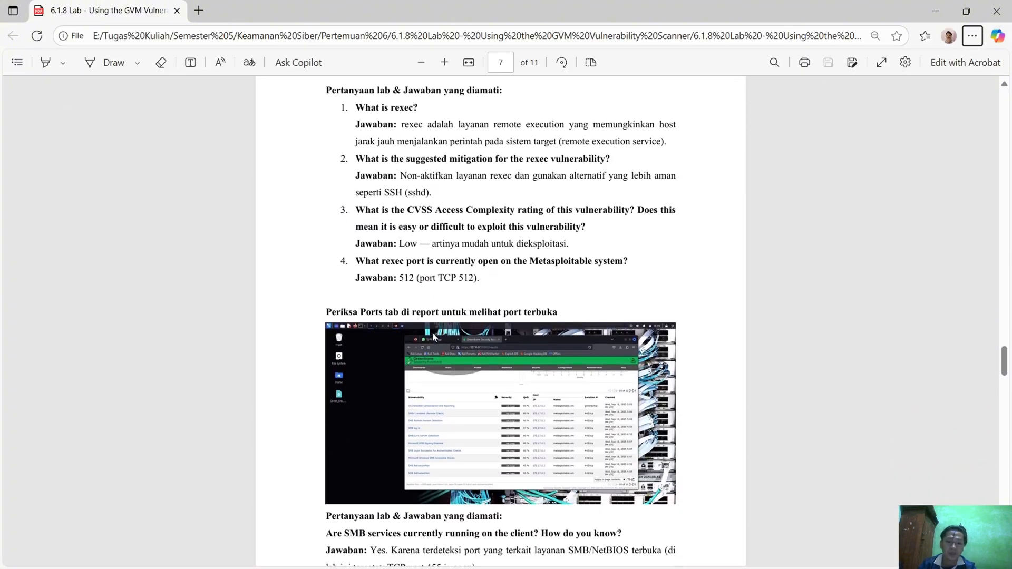
pyautogui.scroll(-1, 524, 381)
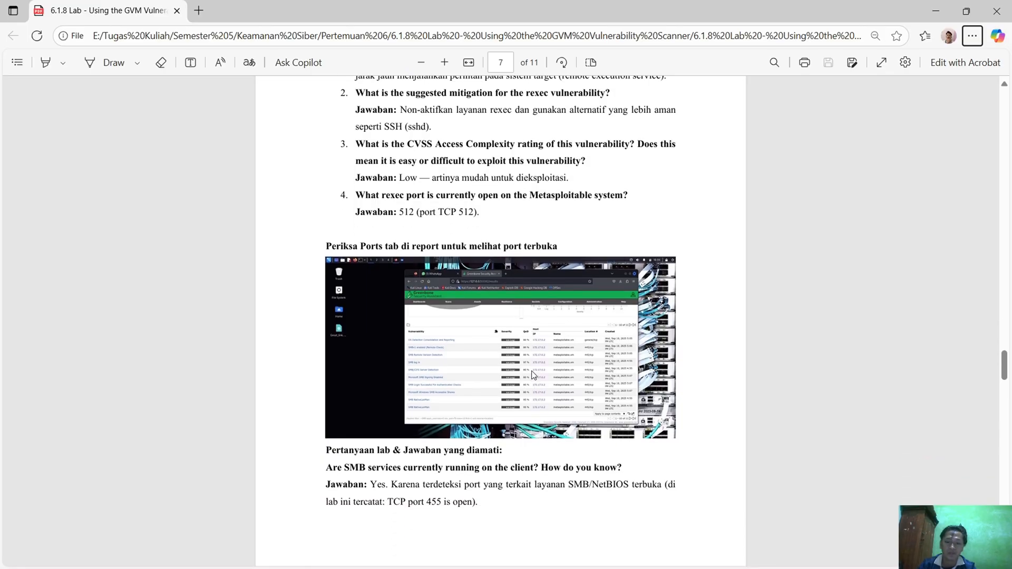
pyautogui.scroll(-2, 463, 359)
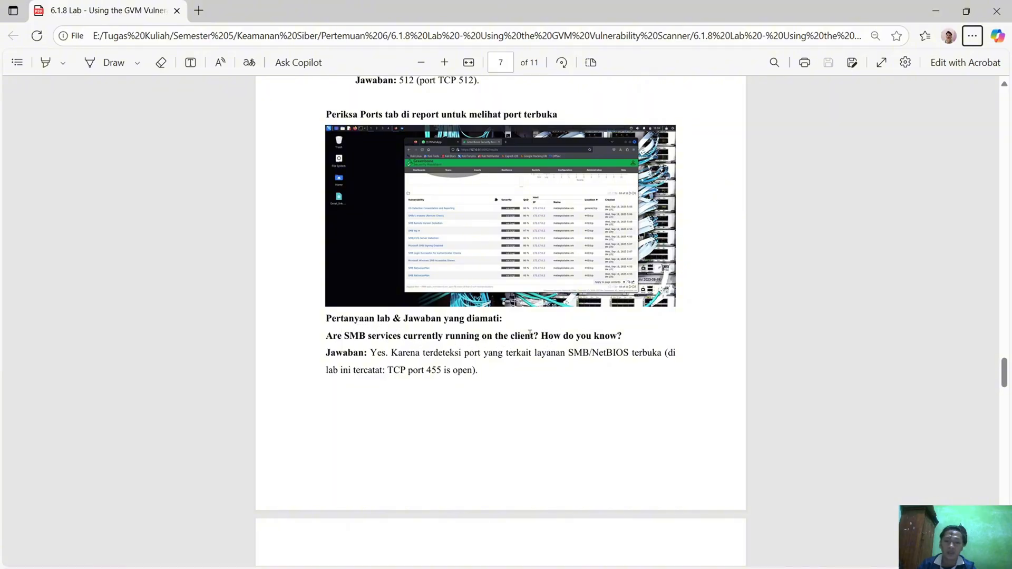
# Switch to the Kali VM, collapse the rexec result and filter Greenbone's results list by SMB
pyautogui.hotkey('alt', 'Tab')
pyautogui.scroll(3, 645, 310)
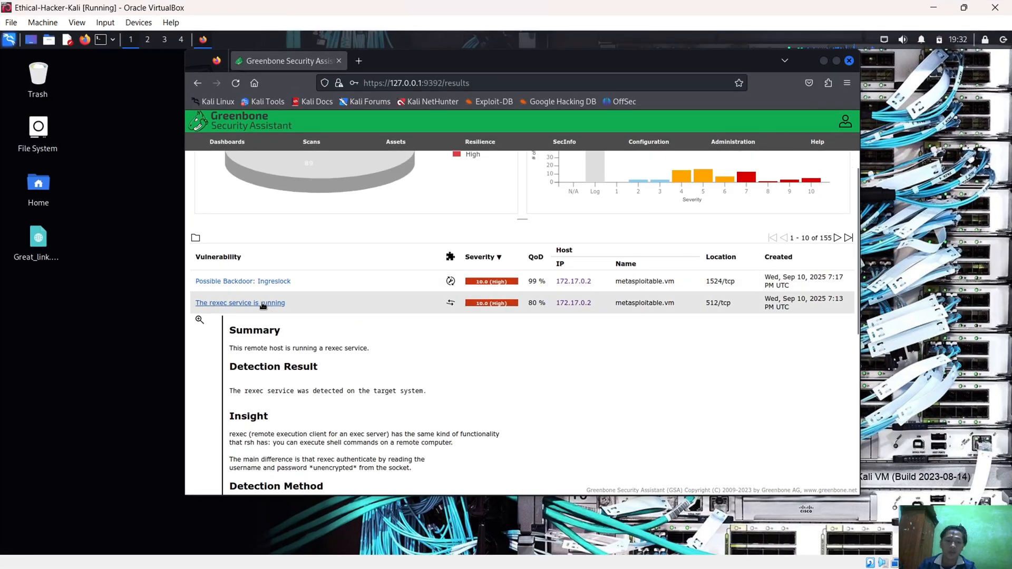
pyautogui.click(264, 305)
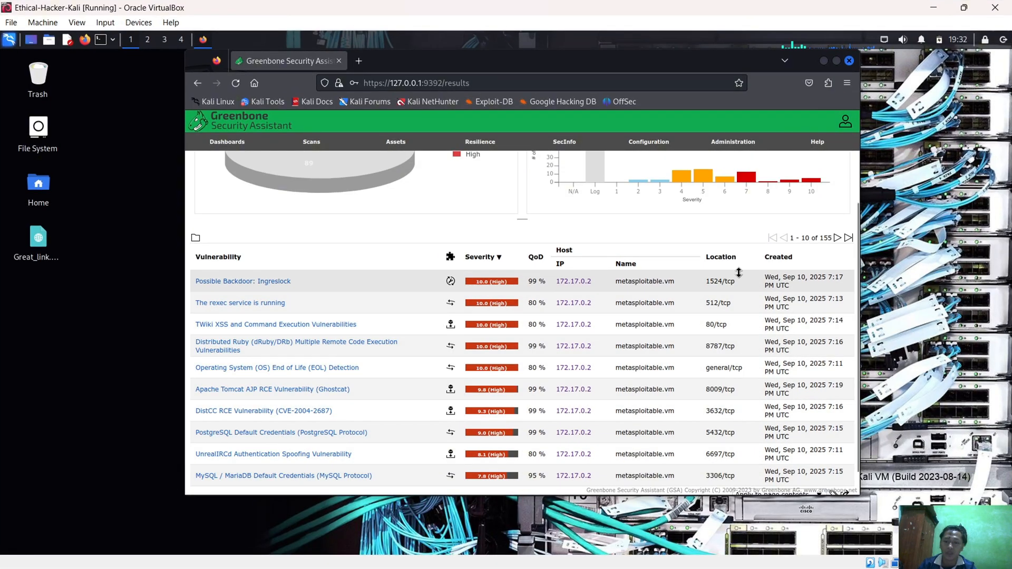
pyautogui.scroll(3, 738, 272)
pyautogui.click(658, 161)
pyautogui.write('S')
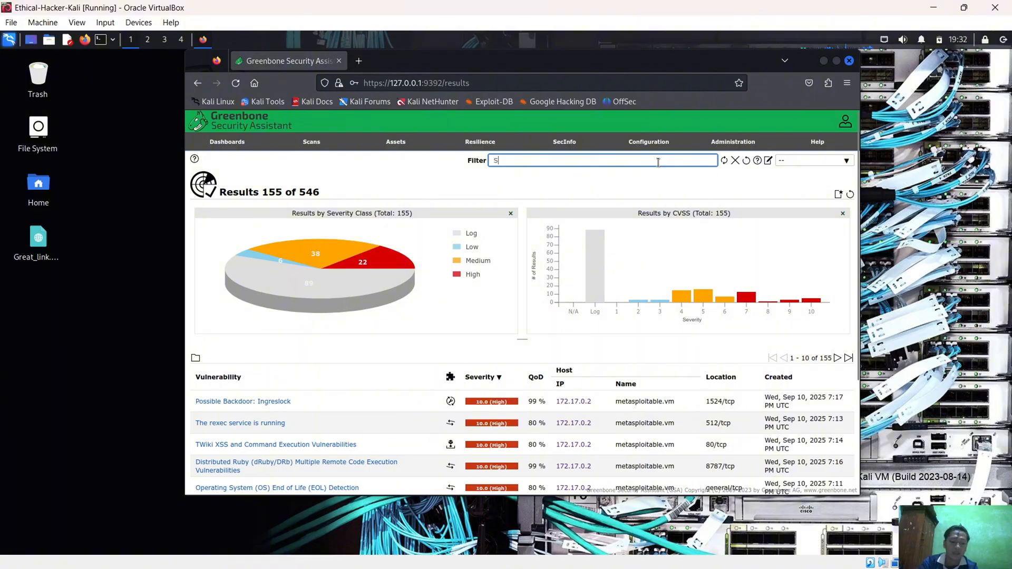
pyautogui.write('MB')
pyautogui.press('Return')
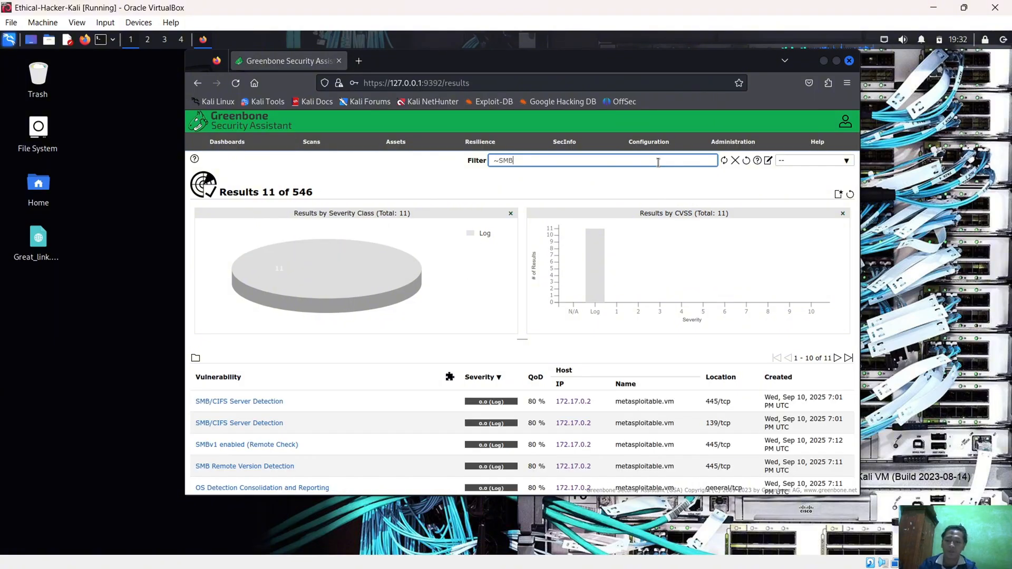
# Examine the details of the SMB/CIFS Server Detection results on 139/tcp and 445/tcp and of SMBv1 enabled (Remote Check), collapsing each after reading
pyautogui.scroll(-2, 722, 369)
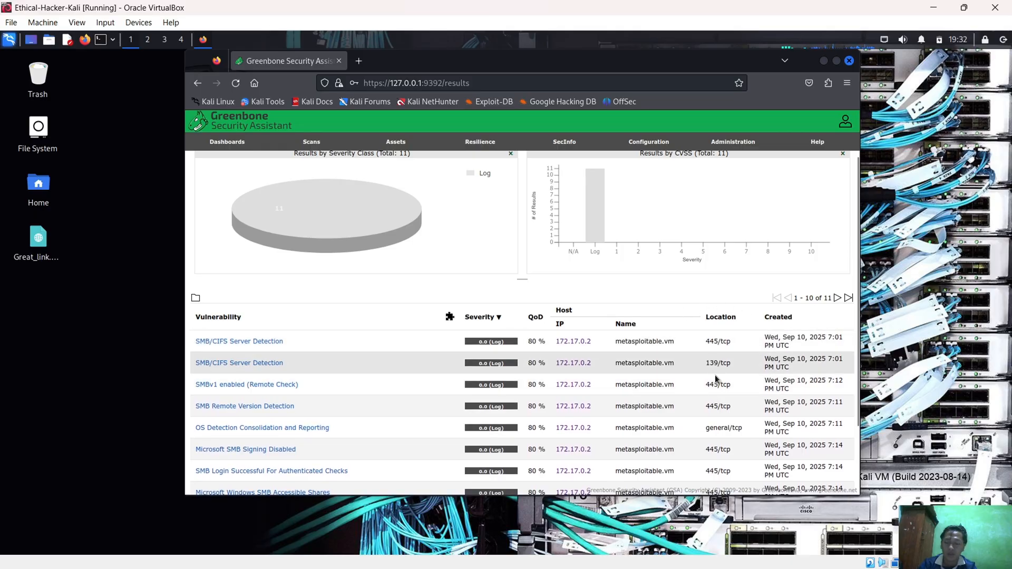
pyautogui.scroll(-3, 716, 378)
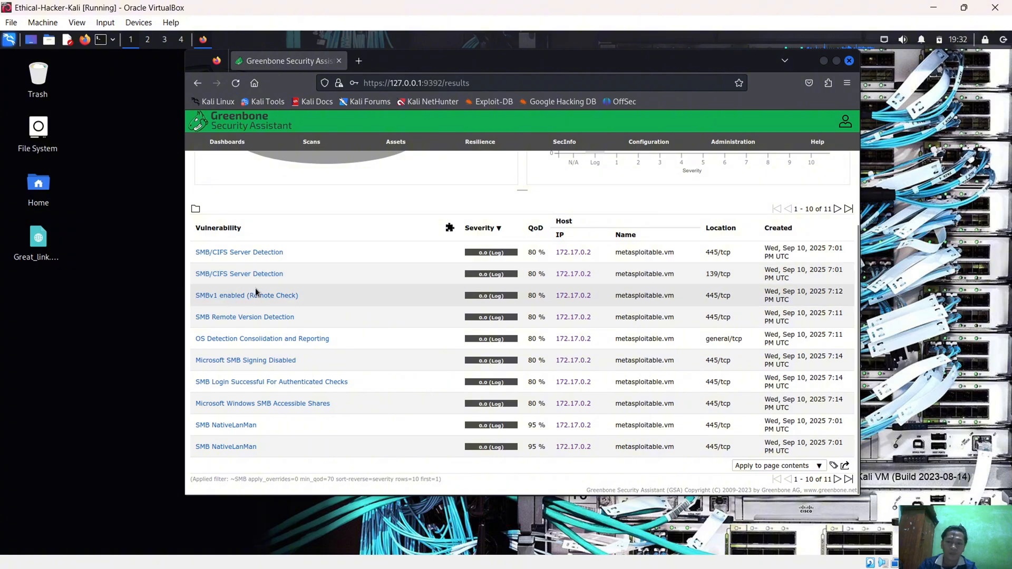
pyautogui.click(254, 274)
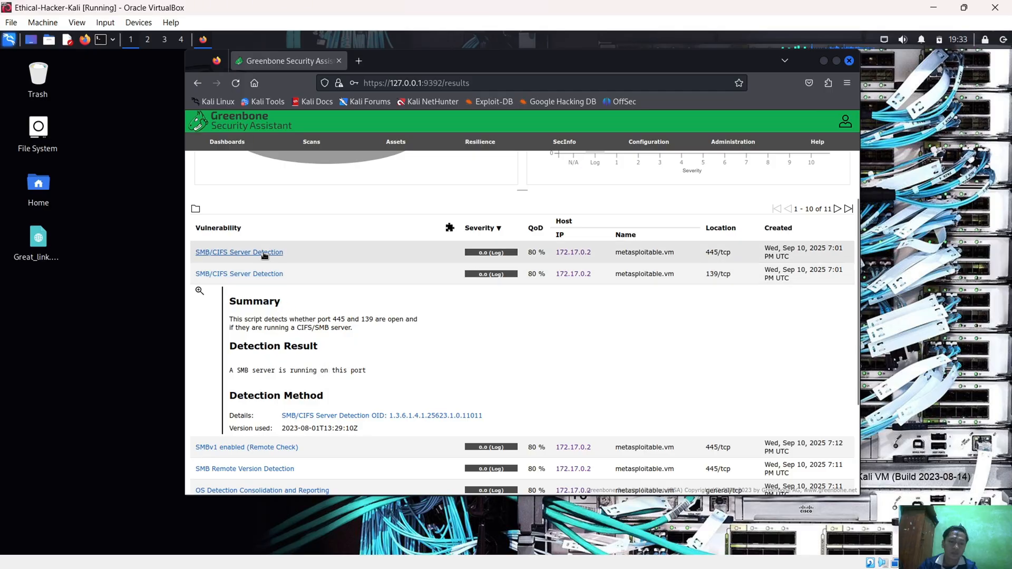
pyautogui.click(264, 253)
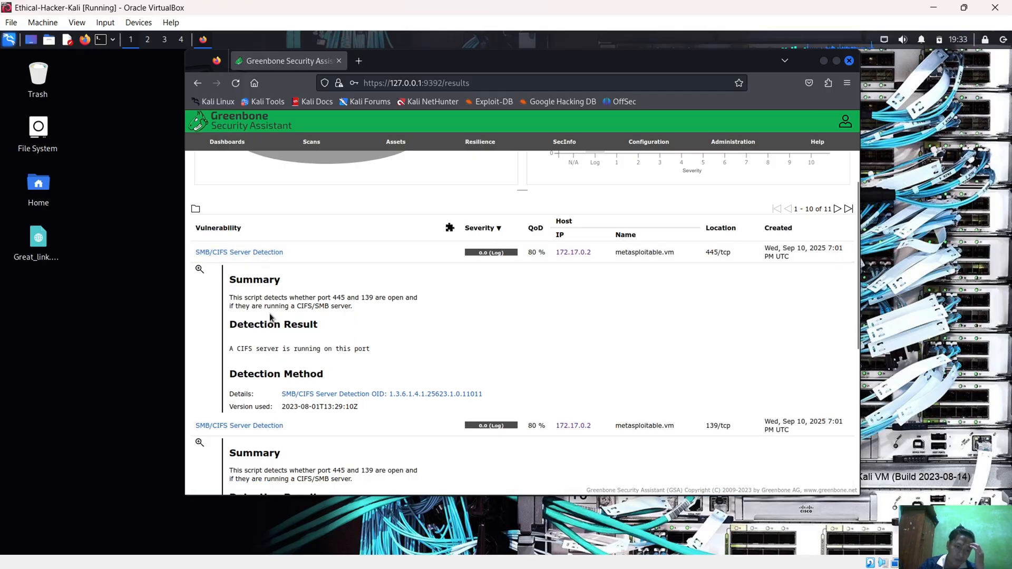
pyautogui.click(257, 254)
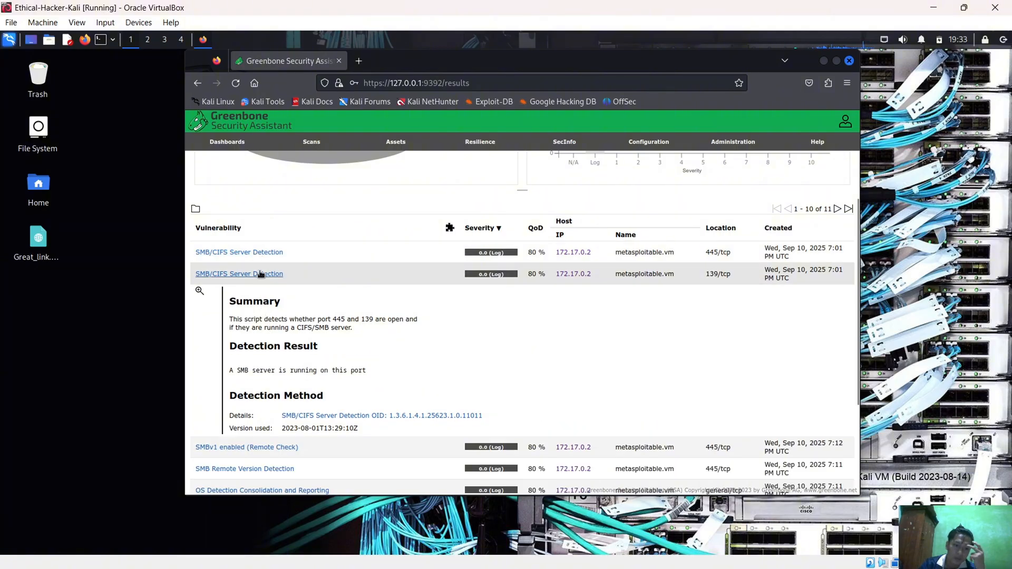
pyautogui.click(260, 274)
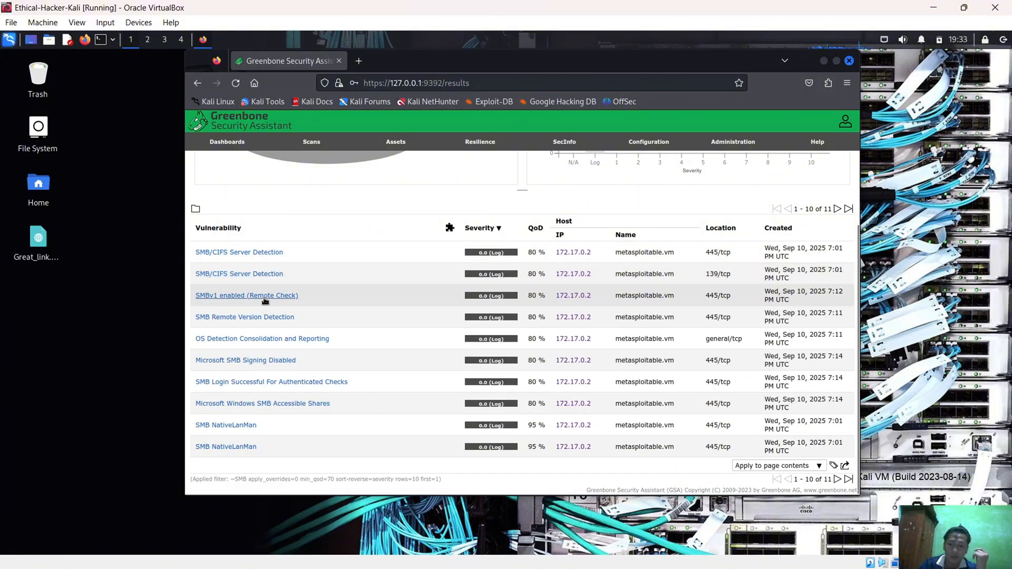
pyautogui.click(266, 299)
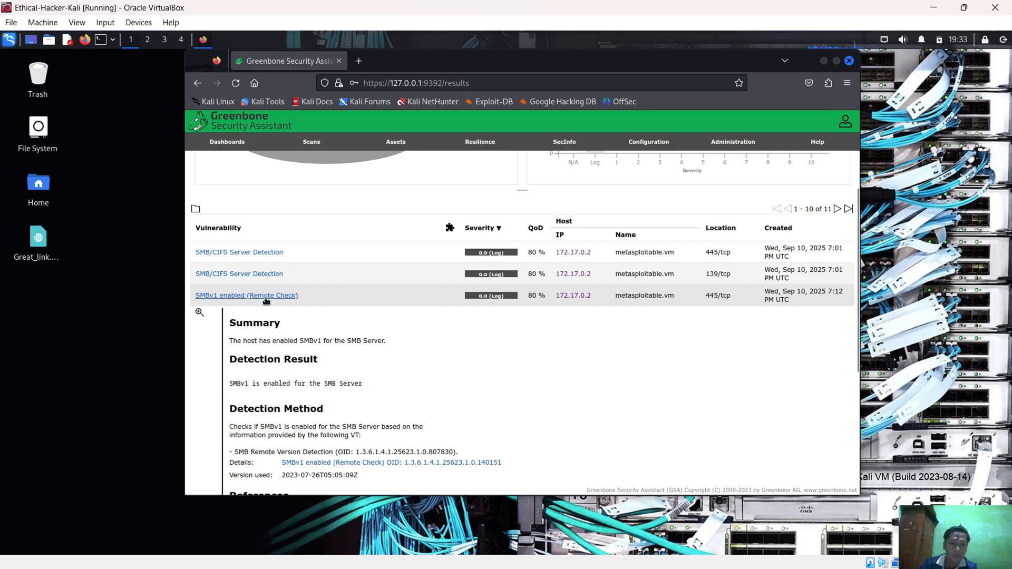
pyautogui.click(268, 298)
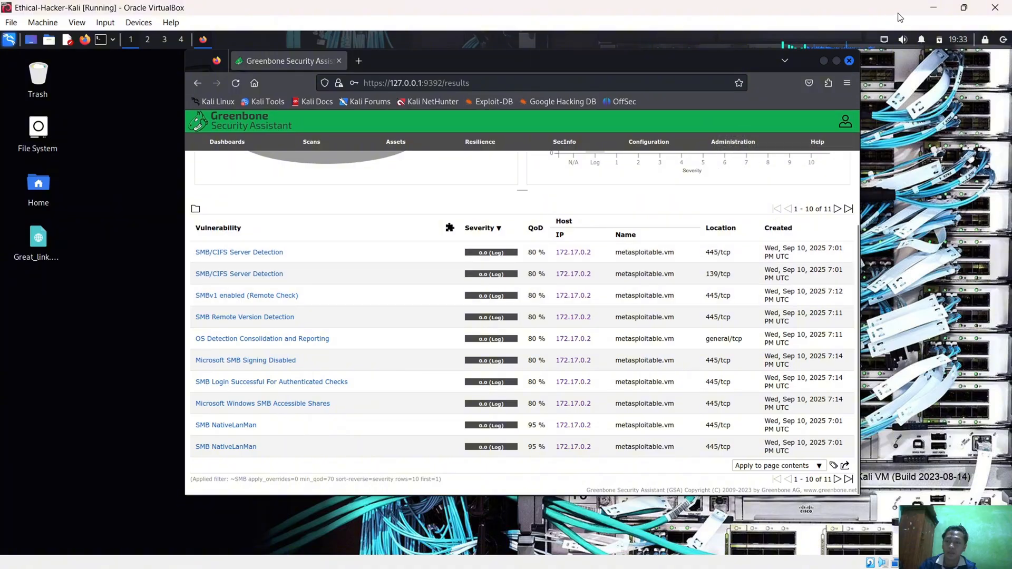
# Return to the PDF report and check its answer on running SMB services against Greenbone's filtered SMB results
pyautogui.click(932, 9)
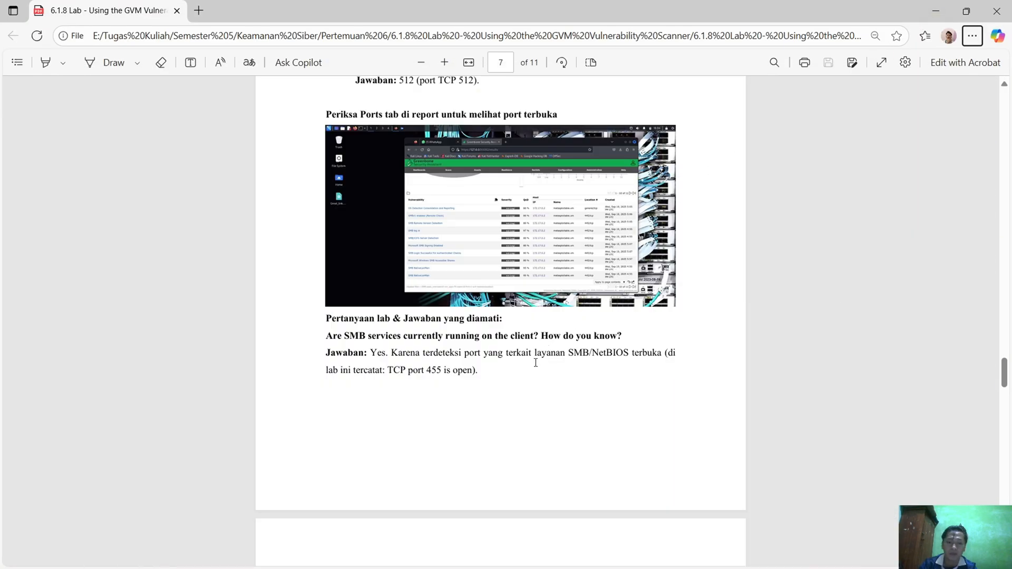
pyautogui.hotkey('alt', 'Tab')
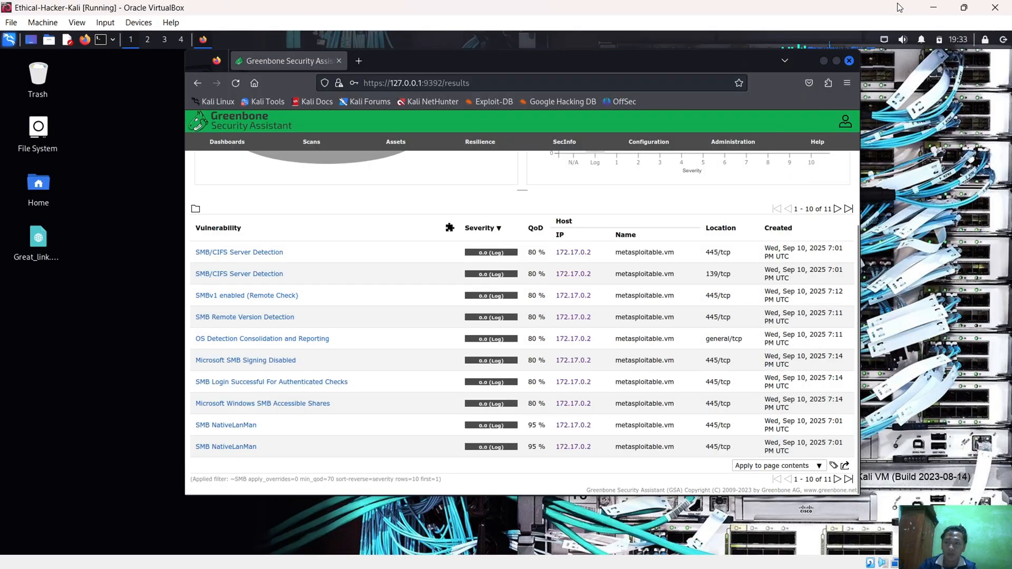
pyautogui.hotkey('alt', 'Tab')
pyautogui.scroll(2, 636, 303)
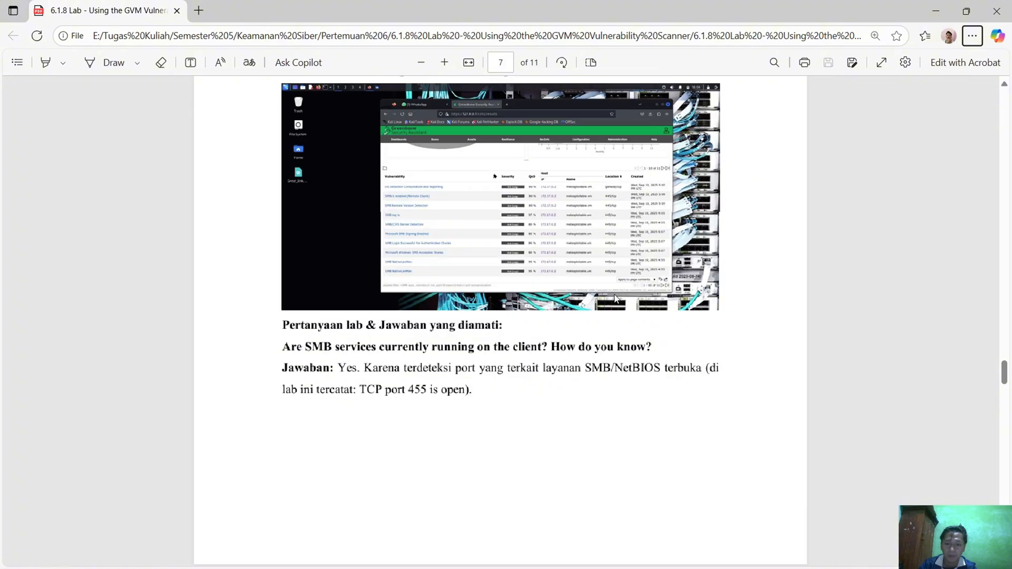
# Read the report's Part 2 introduction and the Step 1 reconnaissance instruction with the Nmap smb-brute command
pyautogui.scroll(-3, 618, 300)
pyautogui.scroll(-1, 619, 306)
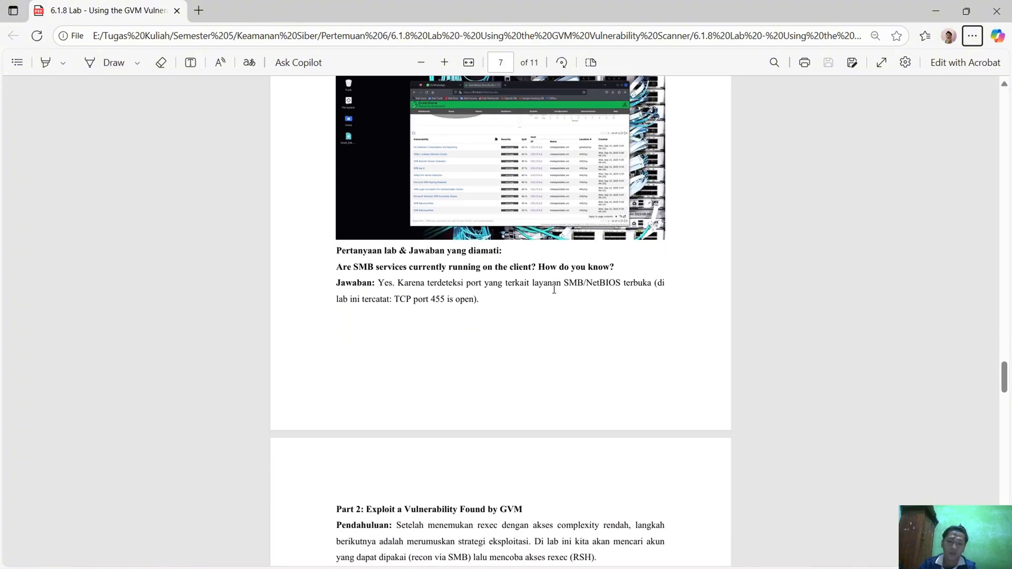
pyautogui.scroll(-2, 556, 291)
pyautogui.scroll(-1, 555, 294)
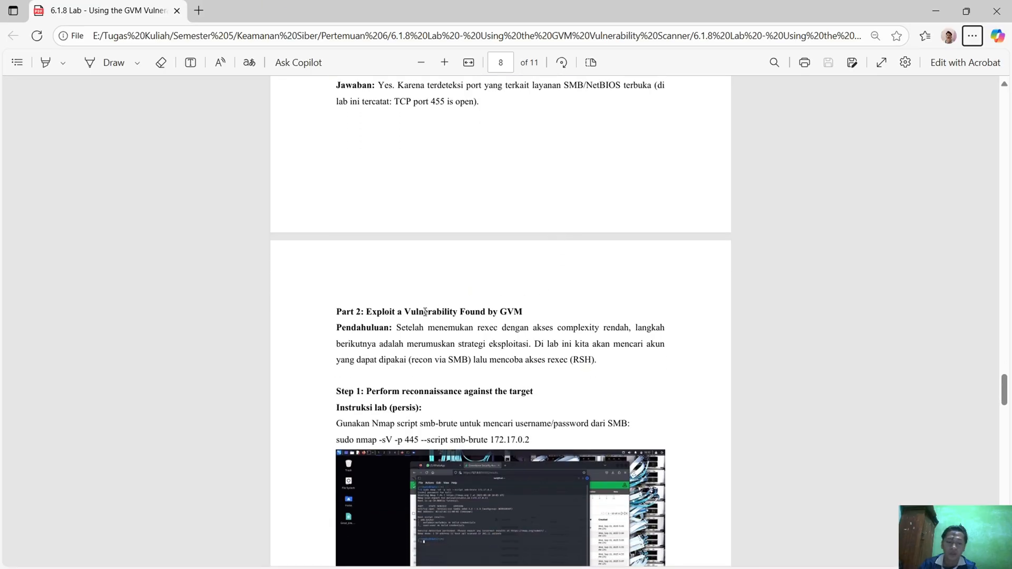
pyautogui.scroll(-1, 425, 311)
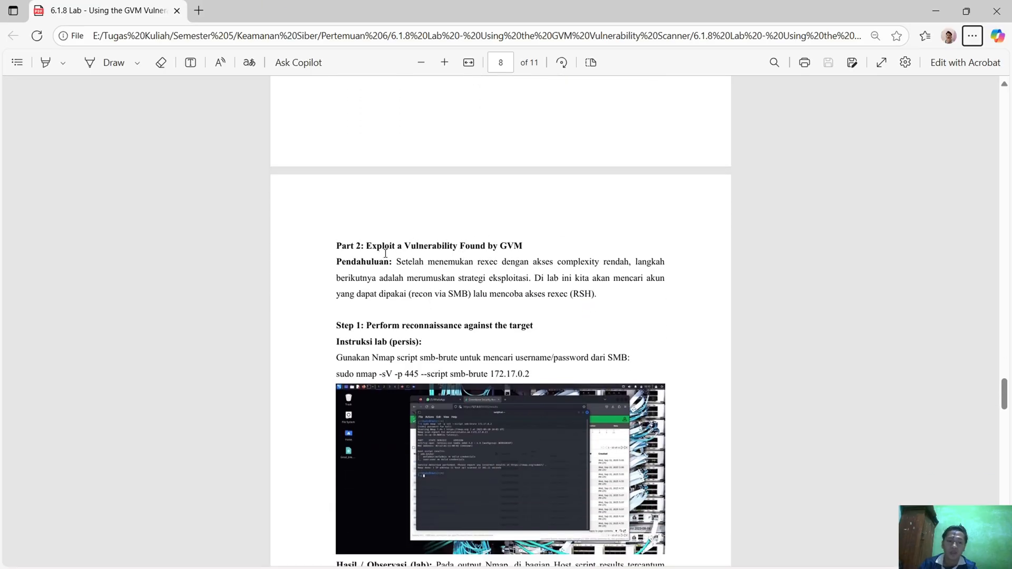
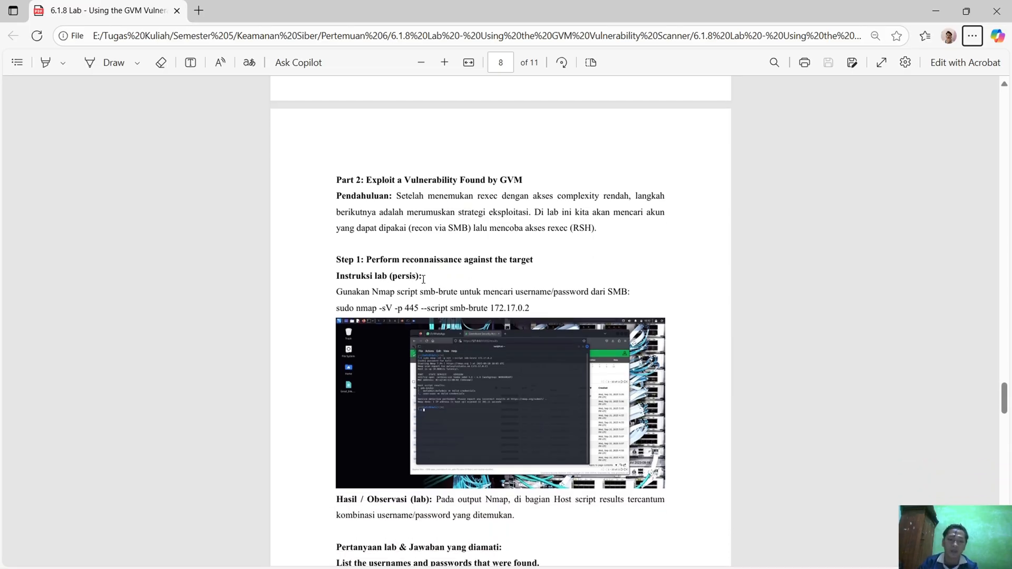
pyautogui.scroll(-4, 402, 249)
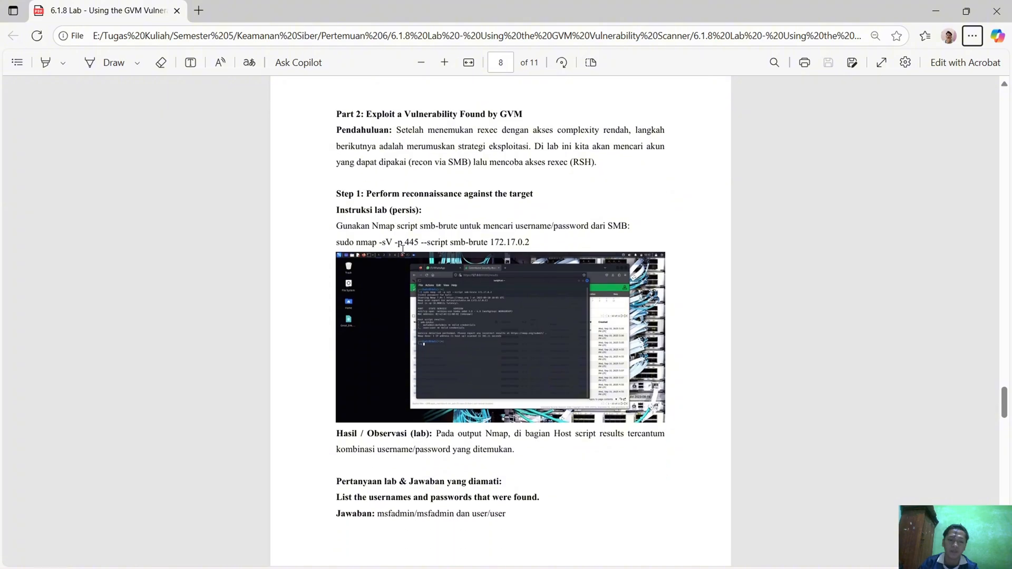
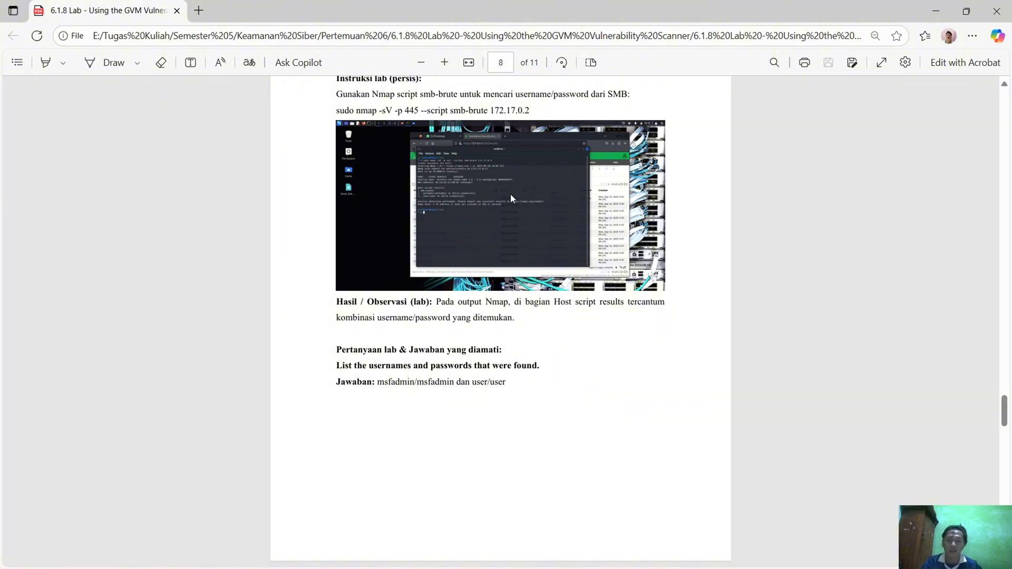
# Examine the report's smb-brute output screenshot and credentials answer, and switch to the Kali virtual machine in VirtualBox to check the running Nmap scan
pyautogui.scroll(2, 489, 216)
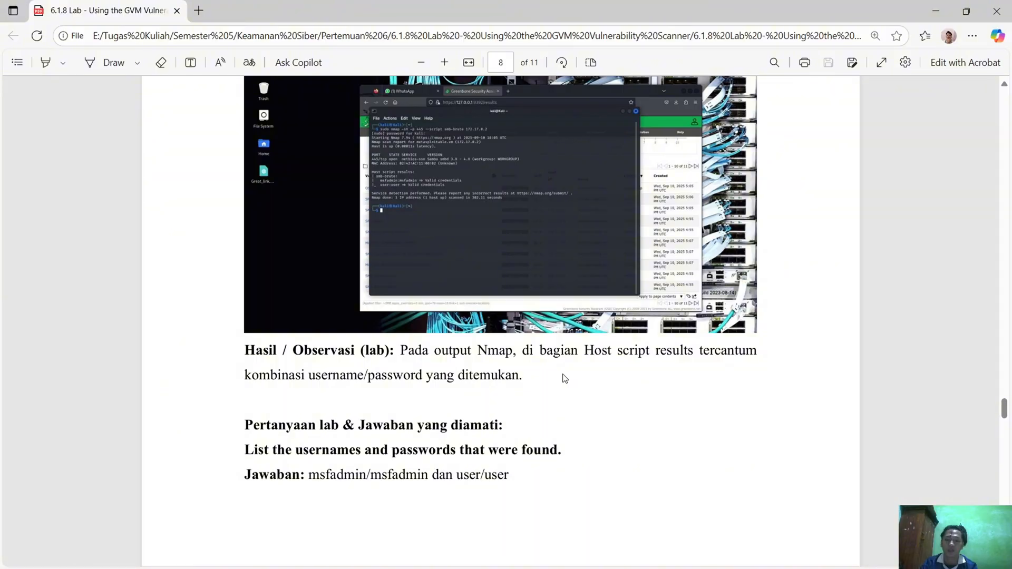
pyautogui.scroll(-2, 445, 346)
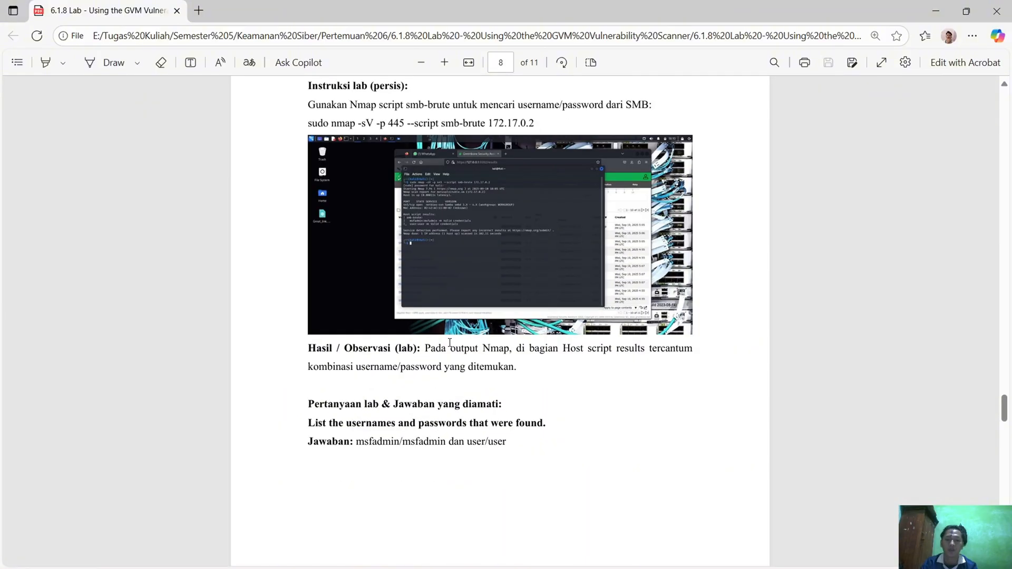
pyautogui.scroll(-3, 501, 306)
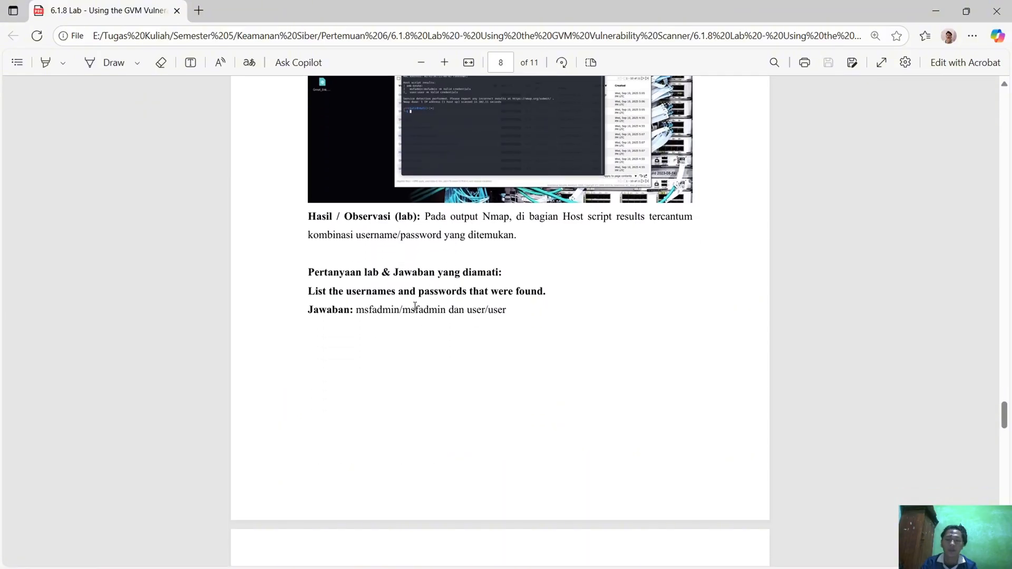
pyautogui.hotkey('alt', 'Tab')
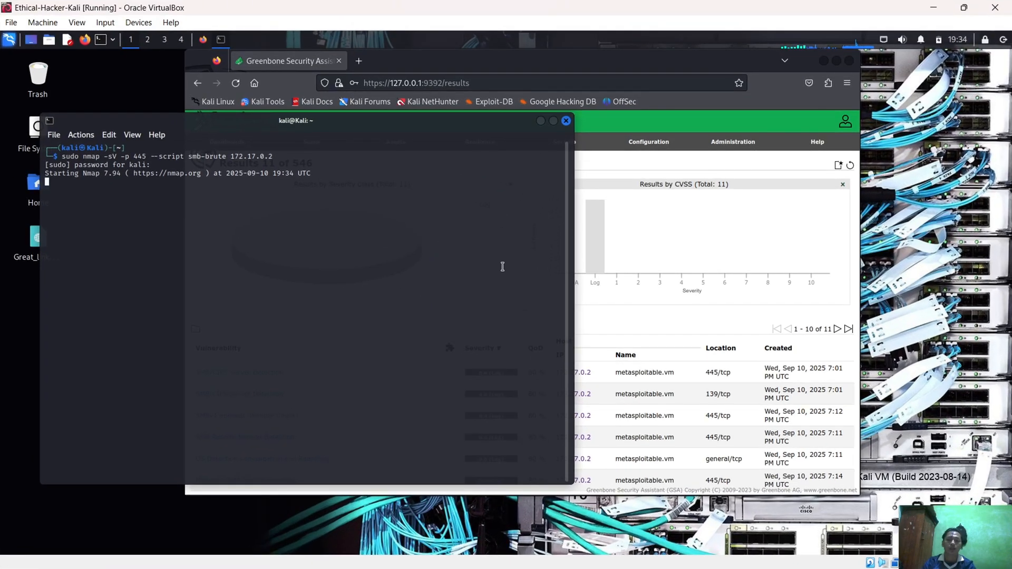
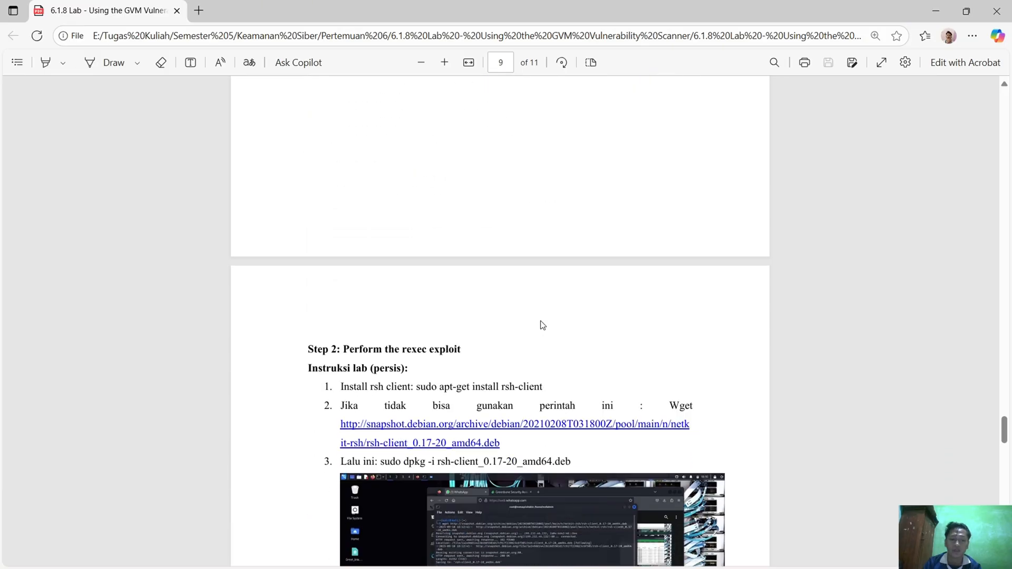
pyautogui.scroll(-1, 564, 327)
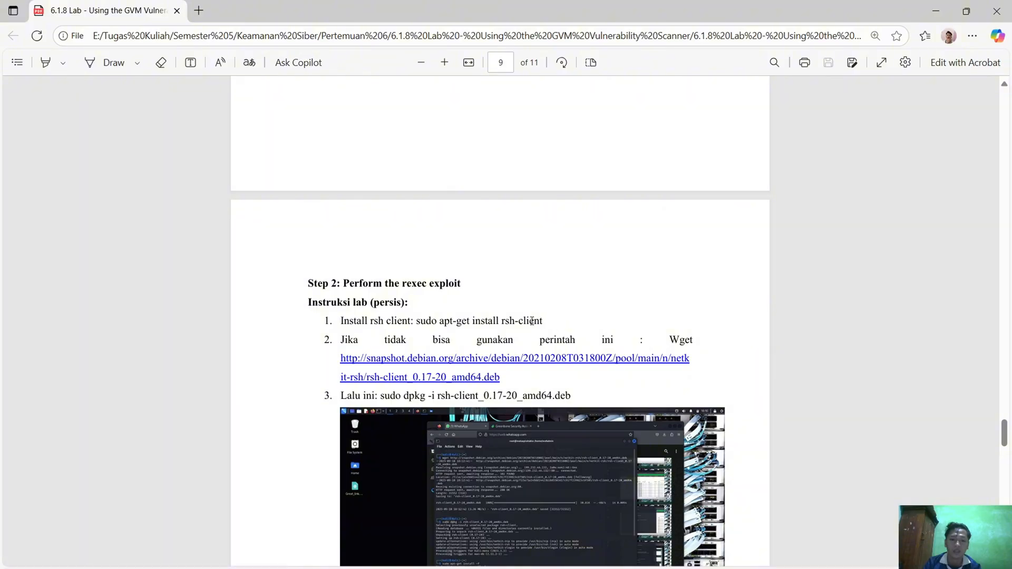
# Select the rsh client install command "sudo apt-get install rsh-client" under Step 2: Perform the rexec exploit in the report
pyautogui.moveTo(416, 320); pyautogui.dragTo(540, 318)
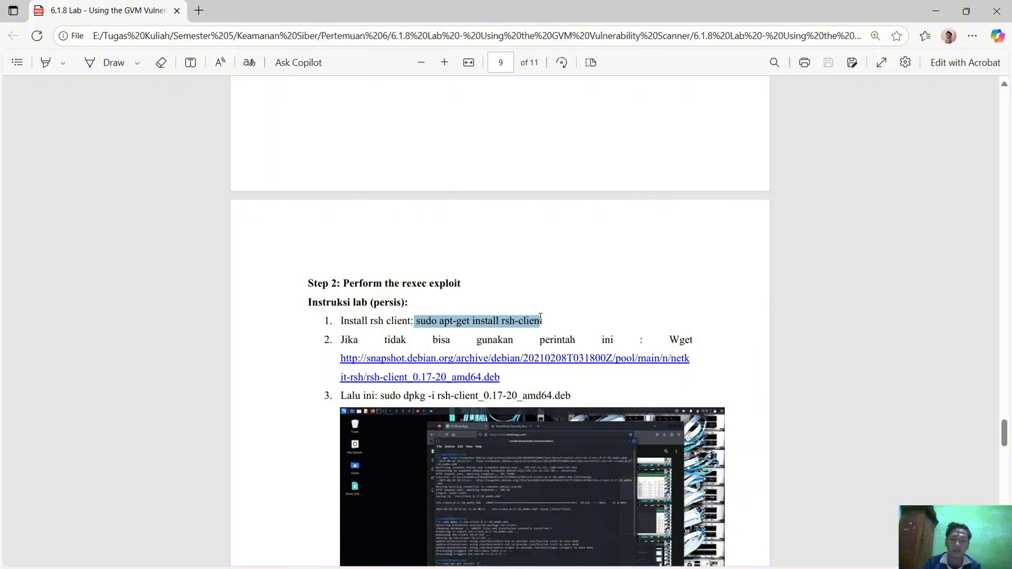
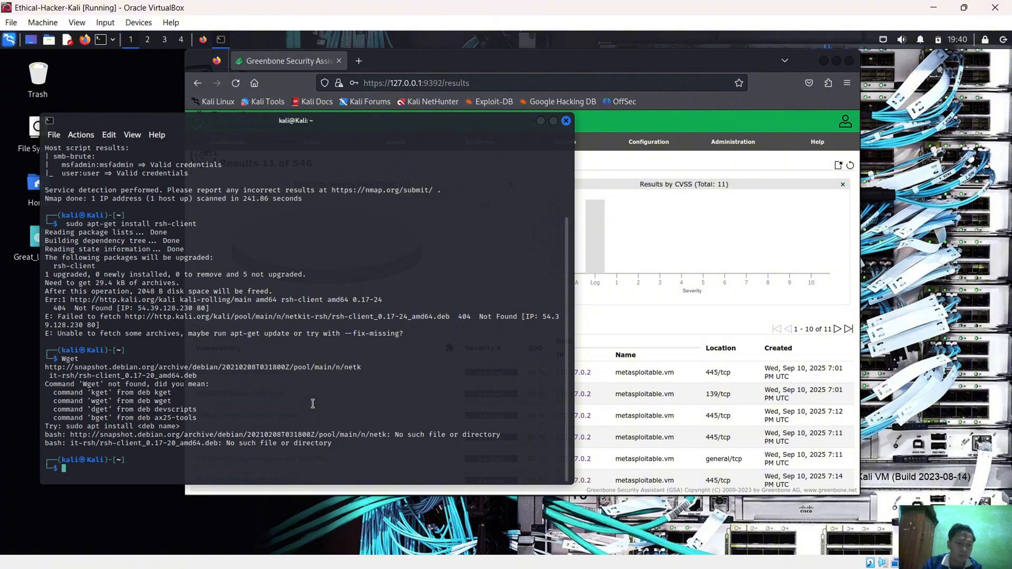
# Clear the bare snapshot.debian.org URL from the terminal prompt and begin a Wget command for downloading the rsh-client package
pyautogui.write('http://snapshot.debian.org/archive/debian/20210208T031800Z/pool/main/n/netk')
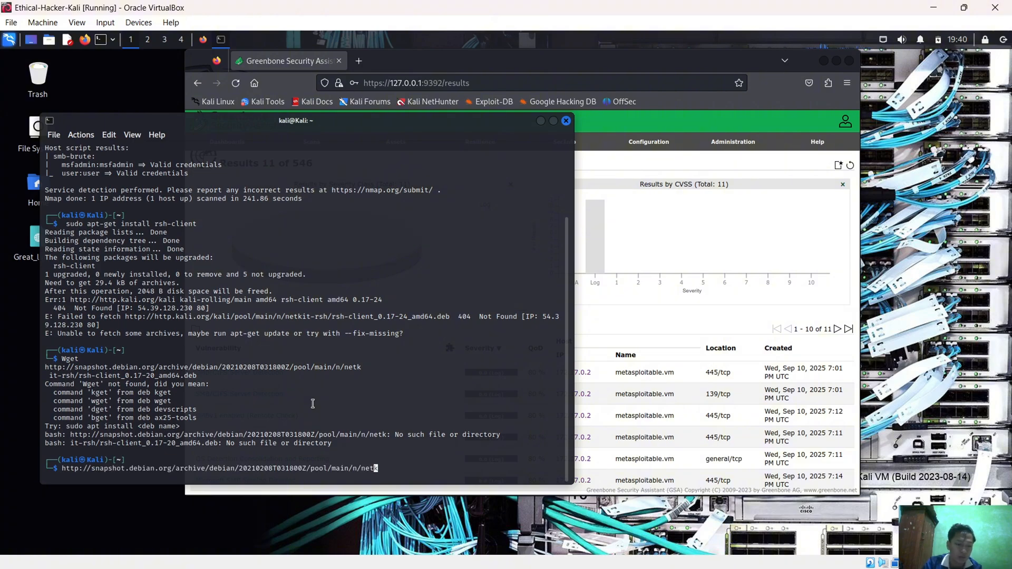
pyautogui.hotkey('ctrl', 'u')
pyautogui.write('Wget')
pyautogui.press('Up')
pyautogui.press('Up')
pyautogui.press('Left')
pyautogui.press('Left')
pyautogui.press('Left')
pyautogui.press('Left')
pyautogui.press('Left')
pyautogui.press('Left')
pyautogui.press('Left')
pyautogui.press('Left')
pyautogui.press('Left')
pyautogui.press('Left')
pyautogui.press('Left')
pyautogui.press('Left')
pyautogui.press('Left')
pyautogui.press('Left')
pyautogui.press('Left')
pyautogui.press('Left')
pyautogui.press('Left')
pyautogui.press('Left')
pyautogui.press('Left')
pyautogui.press('Left')
pyautogui.press('Left')
pyautogui.press('Left')
pyautogui.press('Left')
pyautogui.press('Left')
pyautogui.press('Down')
pyautogui.press('Up')
pyautogui.press('Down')
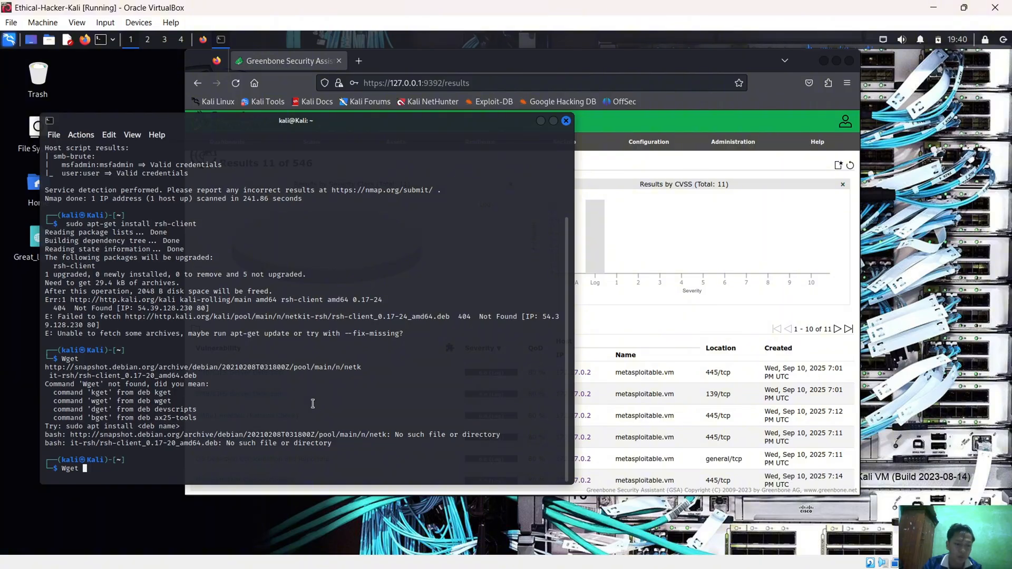
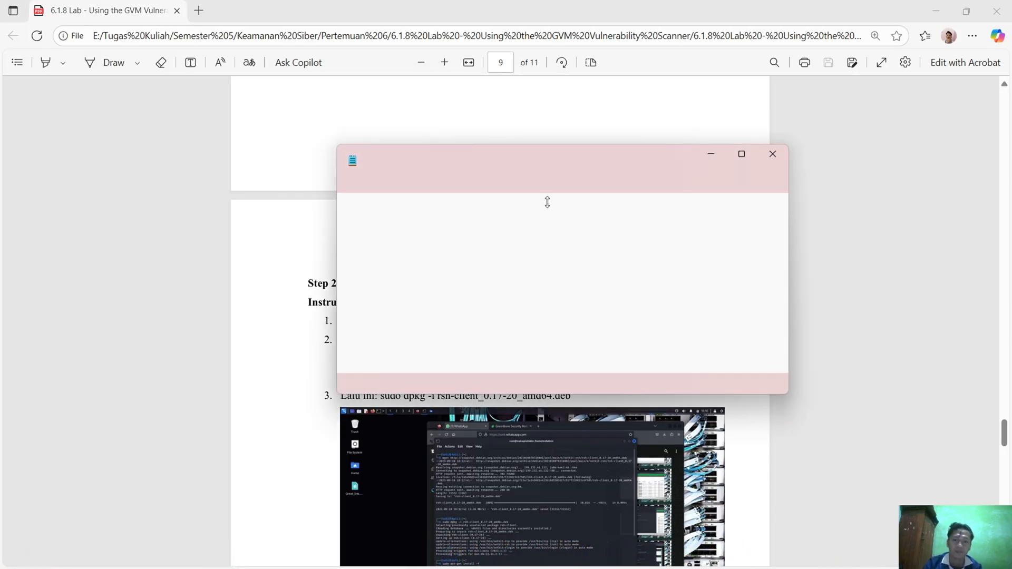
# Paste the copied Wget command into a new Notepad tab and join its broken lines into a single line
pyautogui.click(660, 161)
pyautogui.write('Wget http://snapshot.debian.org/archive/debian/20210208T031800Z/pool/main/n/netk  it-rsh/rsh-client_0.17-20_amd64.deb')
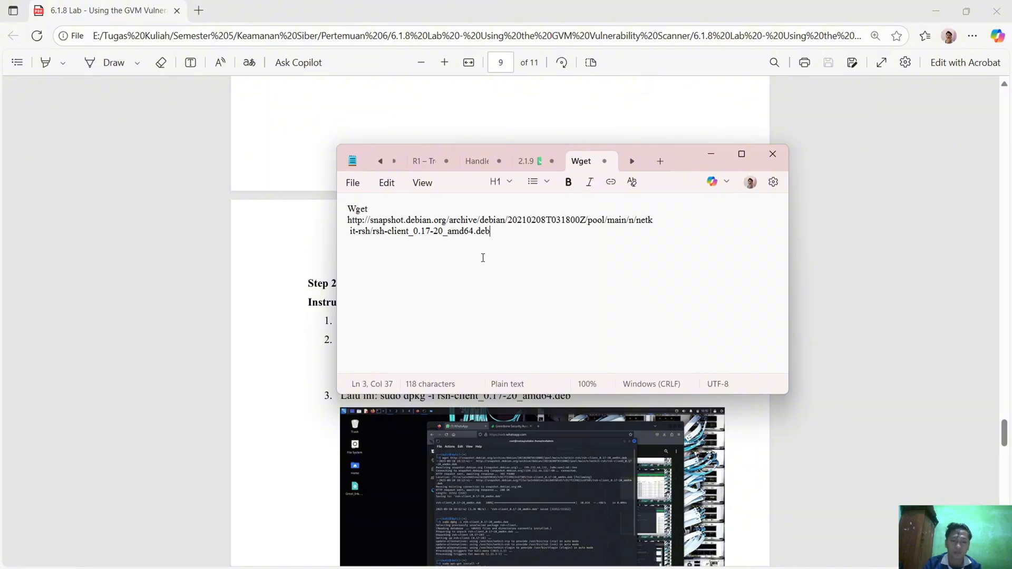
pyautogui.click(351, 230)
pyautogui.press('BackSpace')
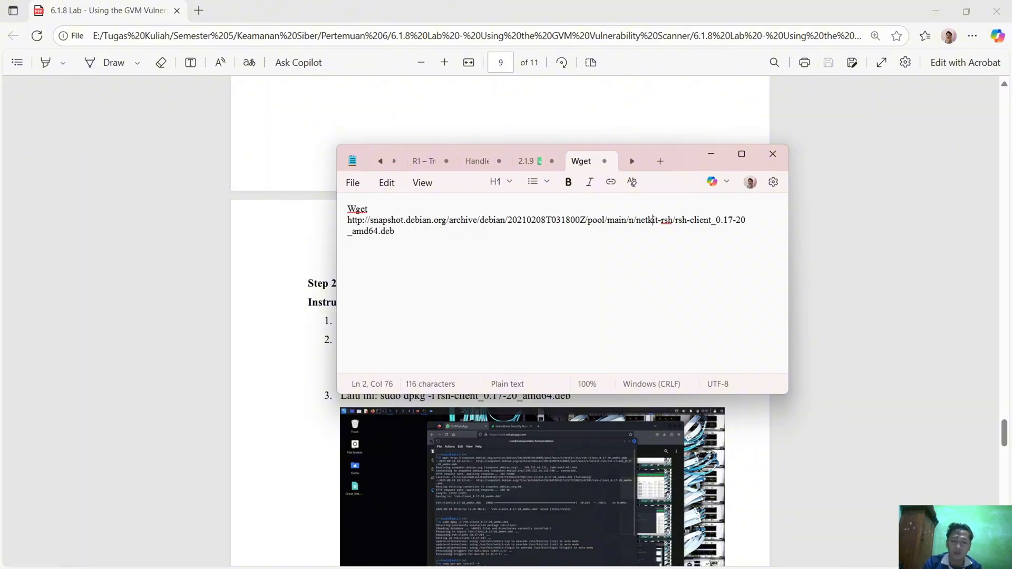
pyautogui.click(370, 210)
pyautogui.press('BackSpace')
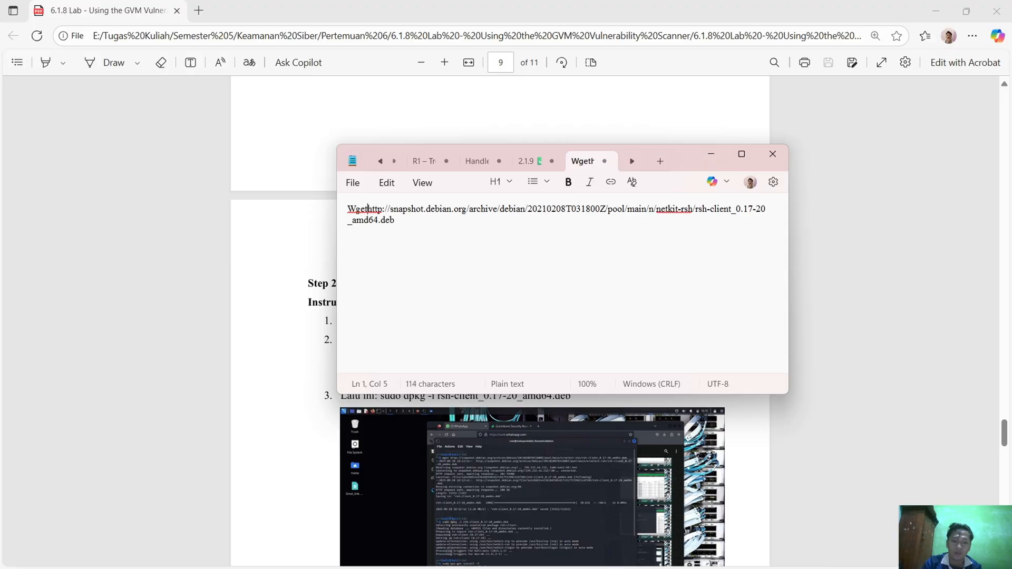
# Change the command's initial capital to lowercase so it starts with wget, and select the whole command for copying
pyautogui.press('Left')
pyautogui.press('BackSpace')
pyautogui.write('w')
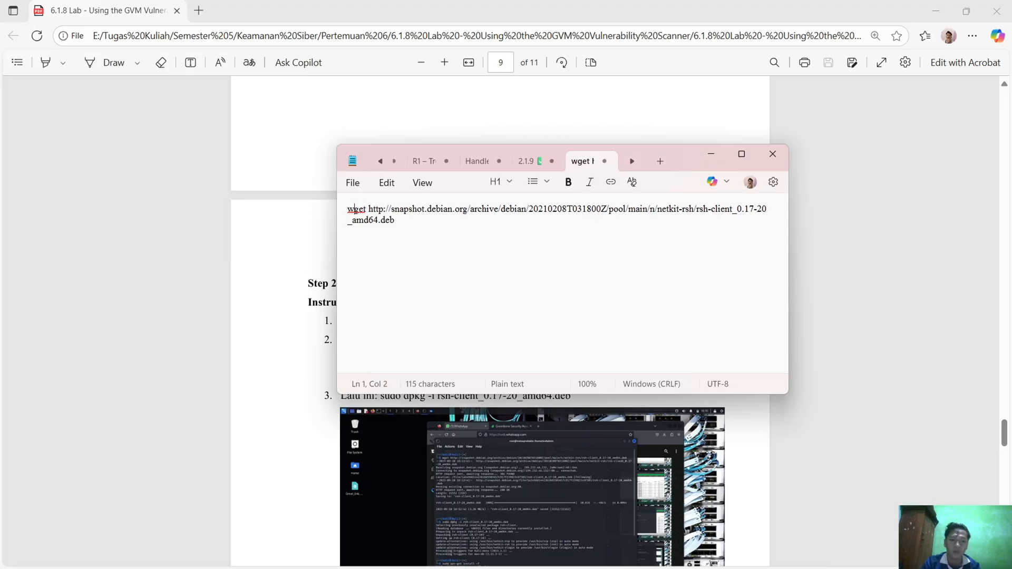
pyautogui.hotkey('ctrl', 'a')
pyautogui.hotkey('ctrl', 'c')
# Switch to the Ethical-Hacker-Kali virtual machine and clear the leftover command text from the terminal prompt
pyautogui.hotkey('alt', 'Tab')
pyautogui.hotkey('alt', 'Tab')
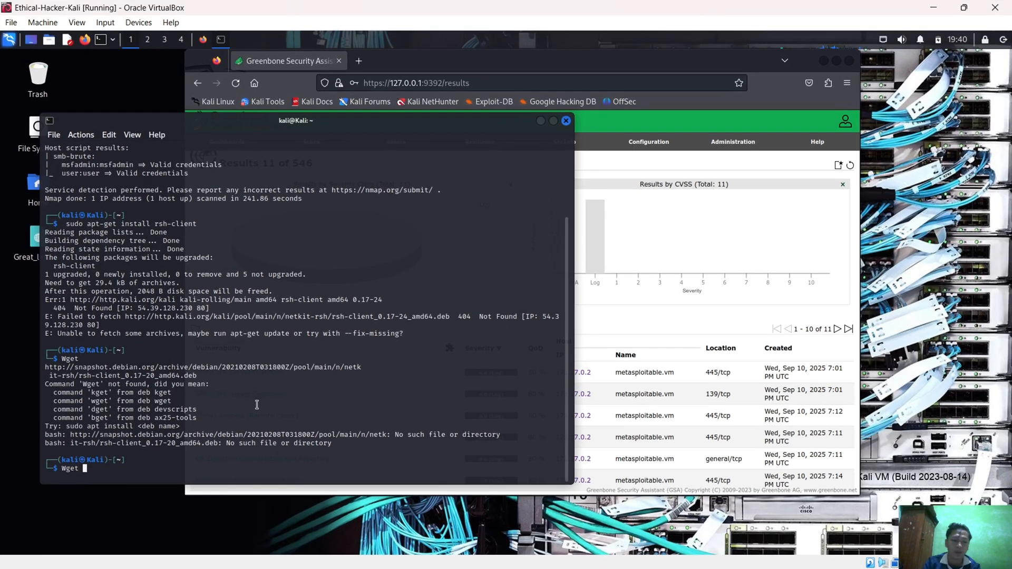
pyautogui.rightClick(295, 379)
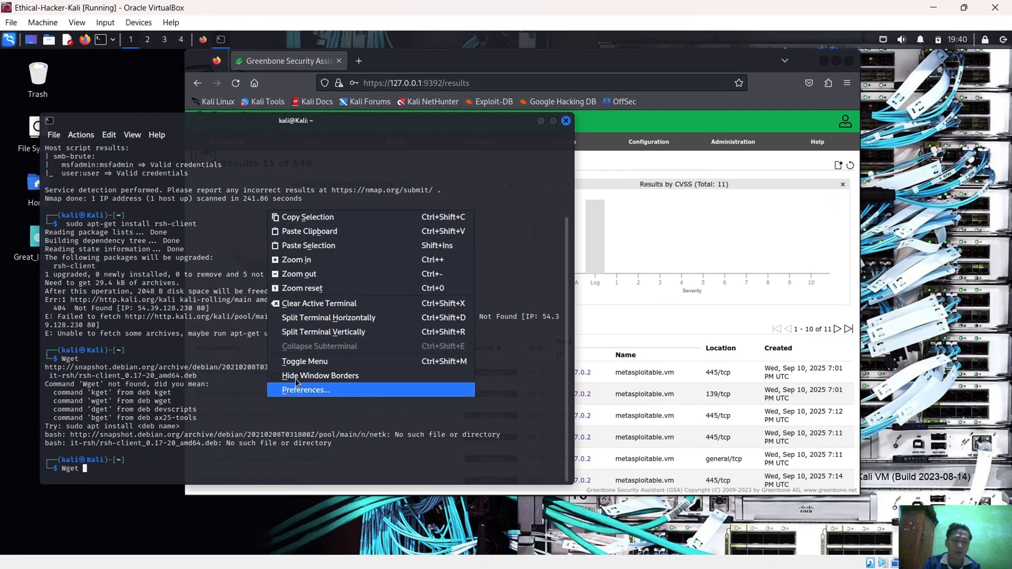
pyautogui.click(330, 248)
pyautogui.press('Up')
pyautogui.press('Up')
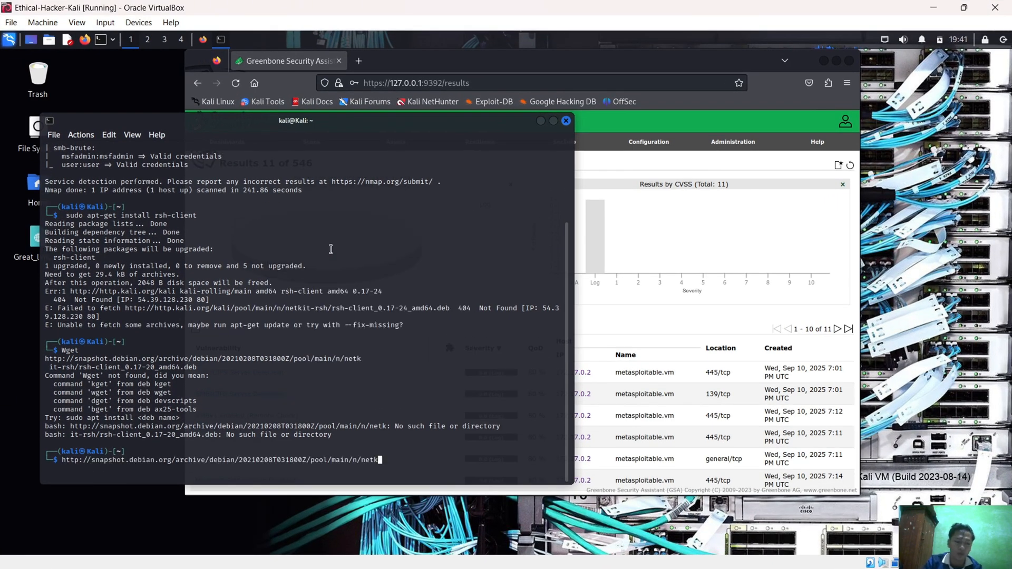
pyautogui.hotkey('ctrl', 'u')
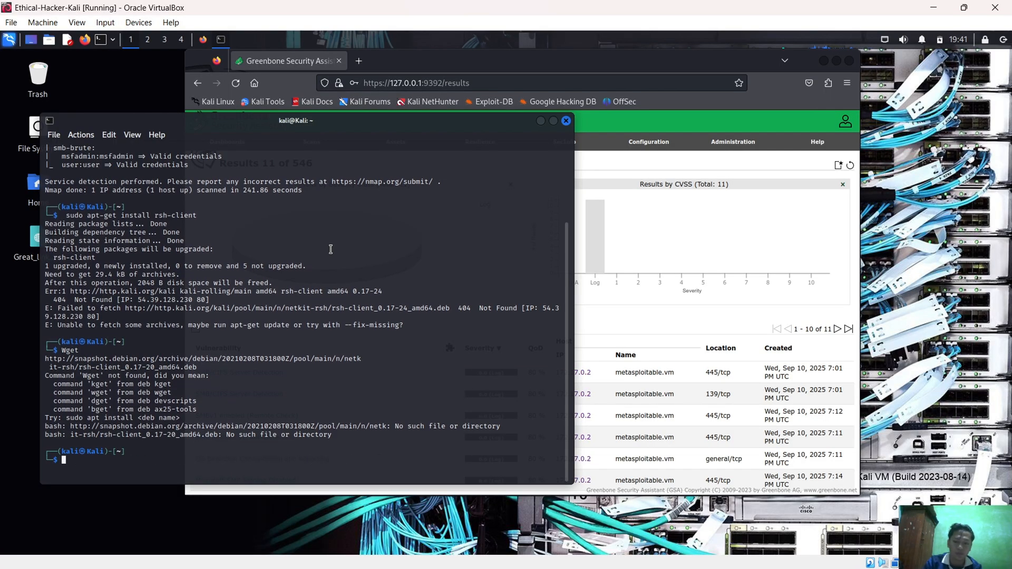
pyautogui.rightClick(331, 249)
pyautogui.click(337, 287)
pyautogui.press('Return')
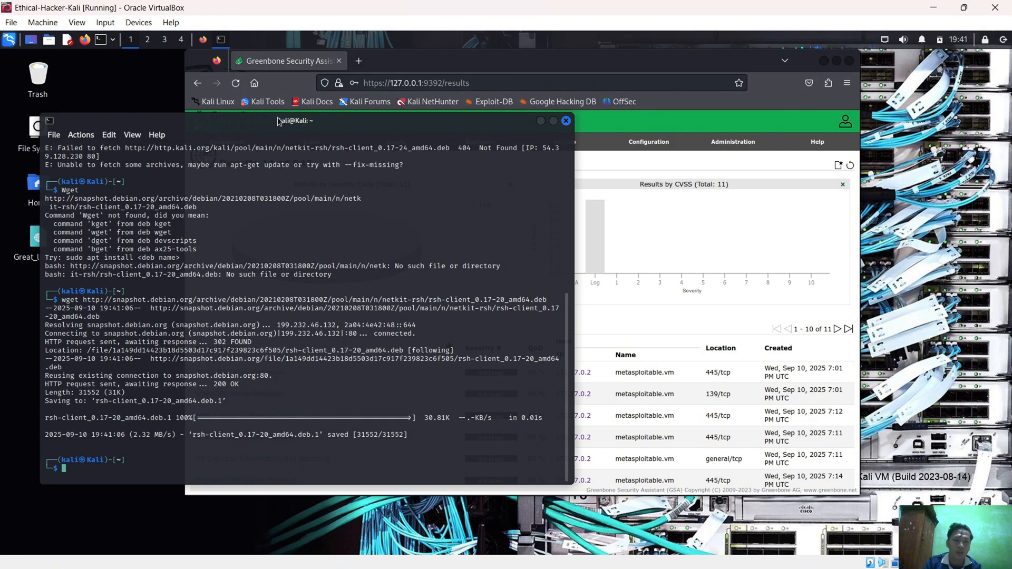
# Move the terminal off the desktop icons, check the Home folder for the downloaded rsh-client package, and return to the terminal
pyautogui.moveTo(277, 122); pyautogui.dragTo(468, 138)
pyautogui.doubleClick(38, 186)
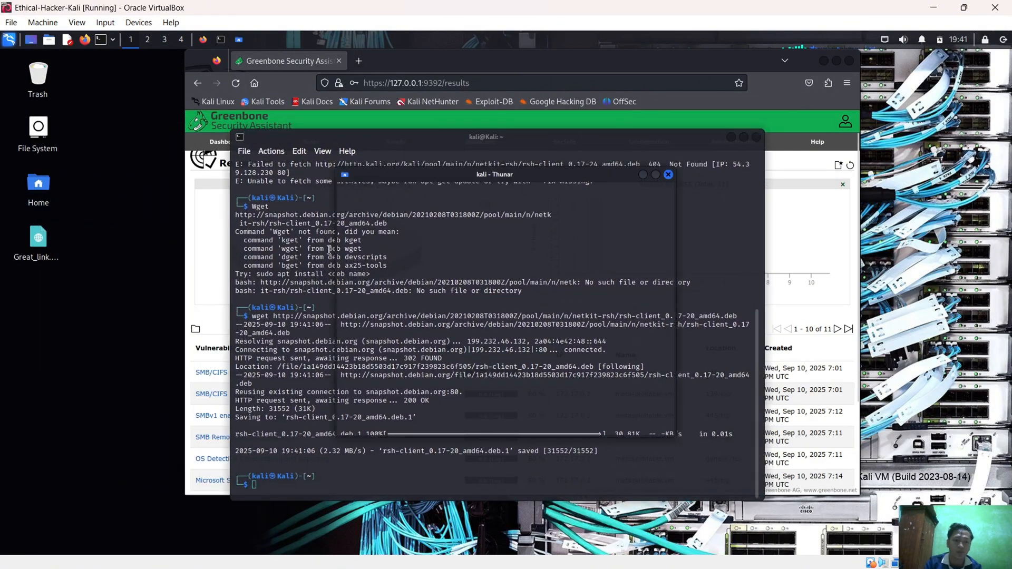
pyautogui.scroll(-3, 546, 313)
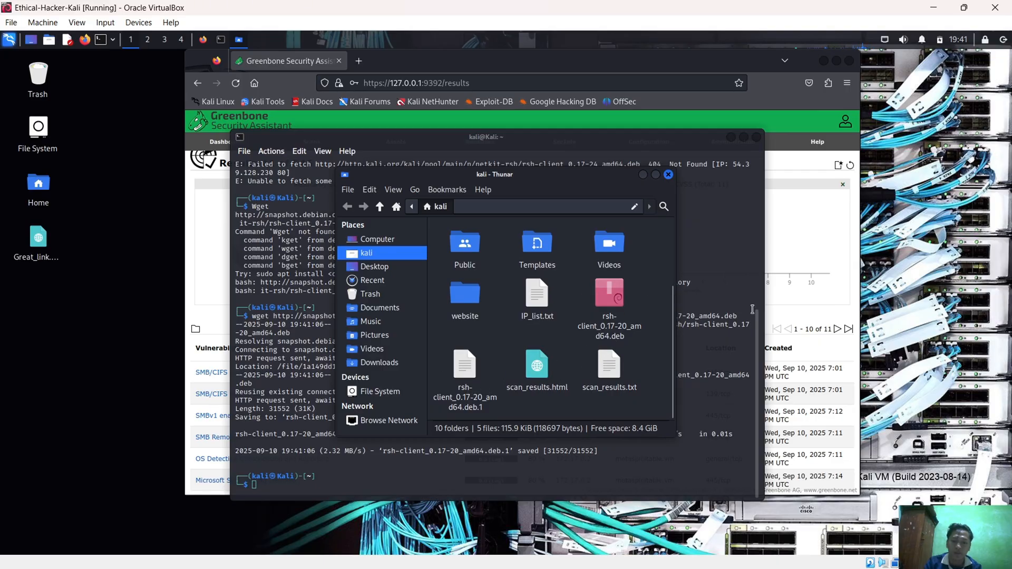
pyautogui.click(752, 309)
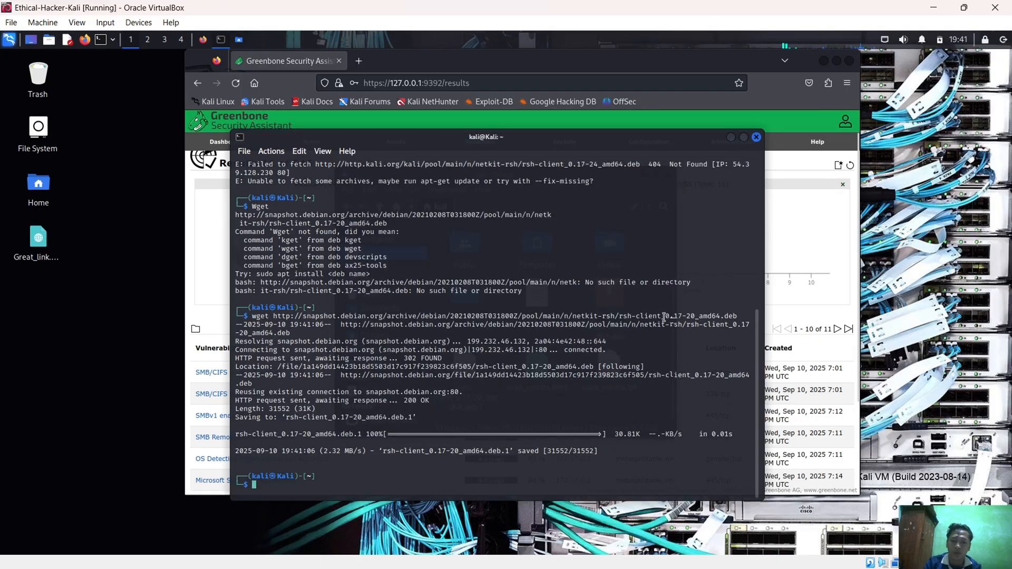
# Return to the PDF report, close Notepad, and find the dpkg installation instruction under Step 2
pyautogui.click(935, 6)
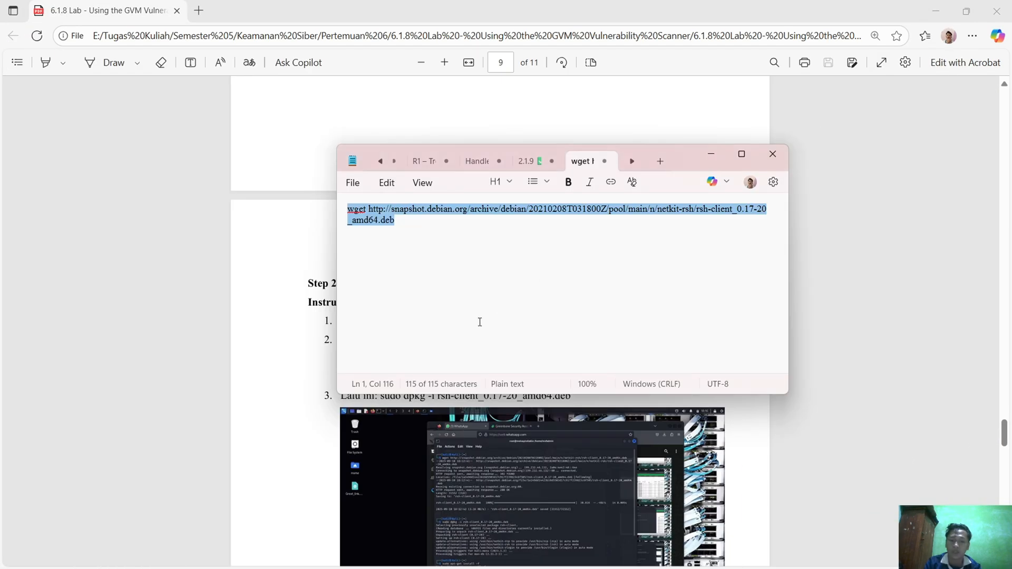
pyautogui.click(775, 160)
pyautogui.scroll(-3, 624, 264)
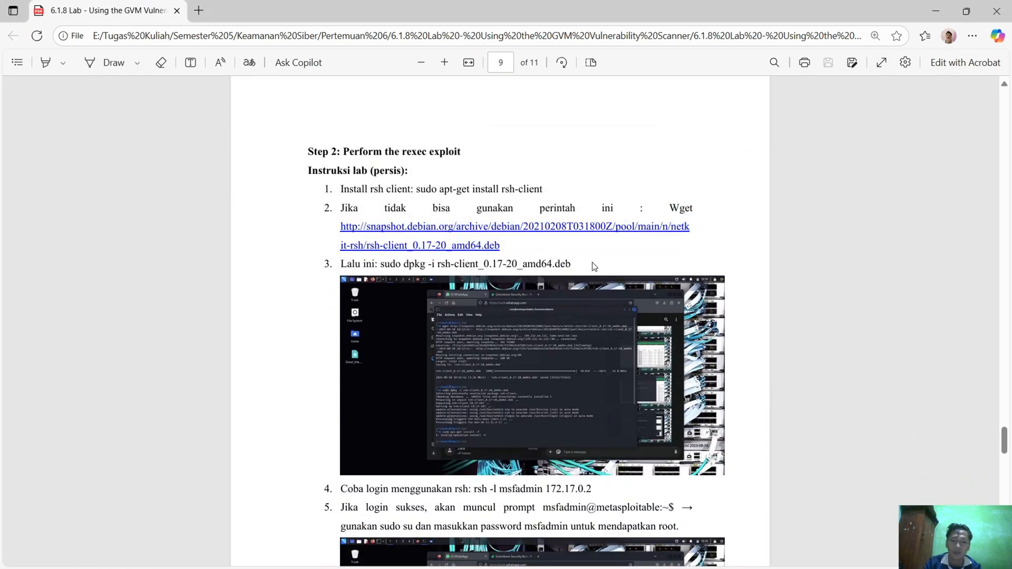
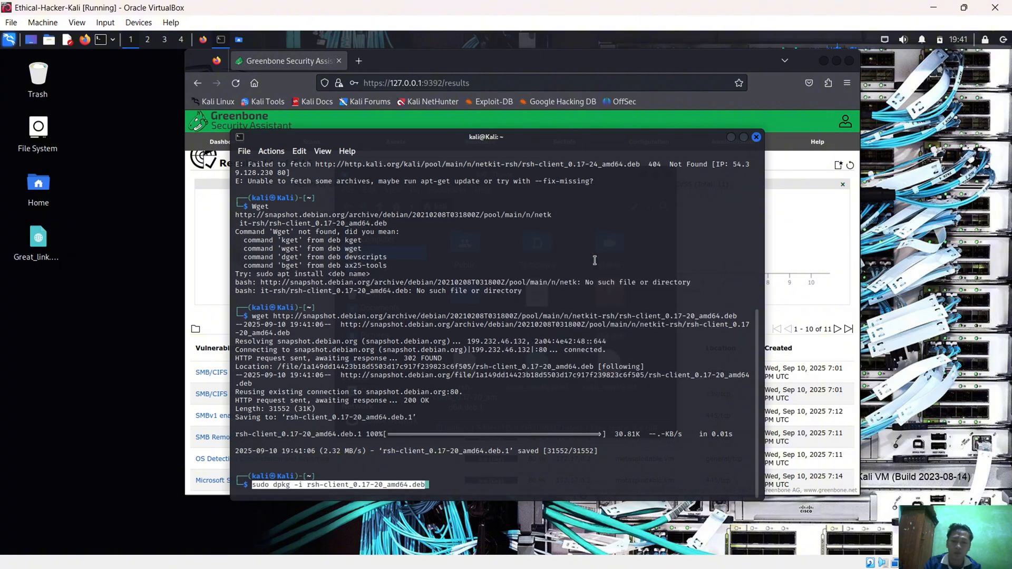
# Install the downloaded package by running sudo dpkg -i rsh-client_0.17-20_amd64.deb in the Kali terminal
pyautogui.press('Return')
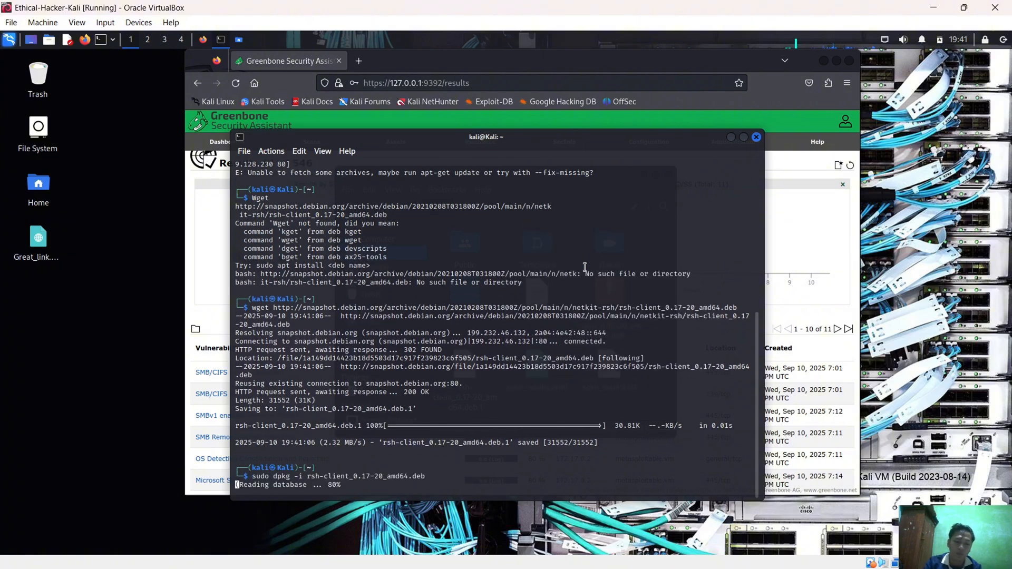
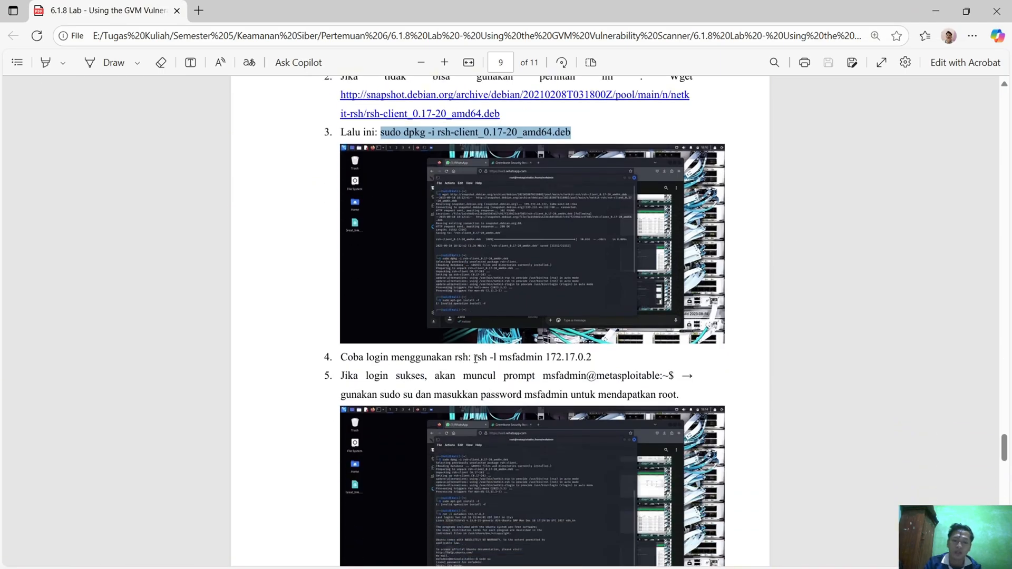
# Select the full rsh login command for host 172.17.0.2 in item 4 of the lab report
pyautogui.moveTo(474, 358); pyautogui.dragTo(596, 357)
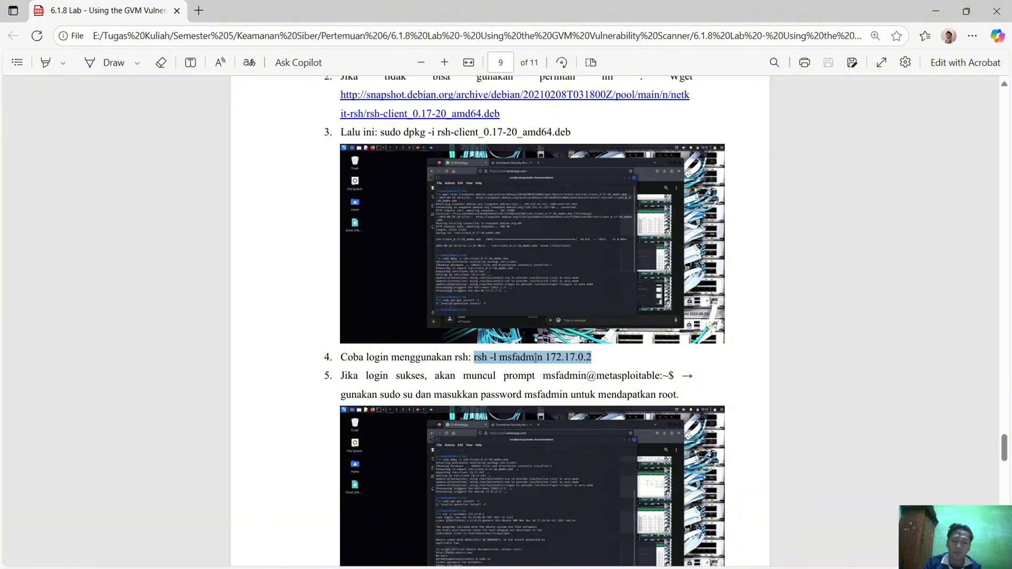
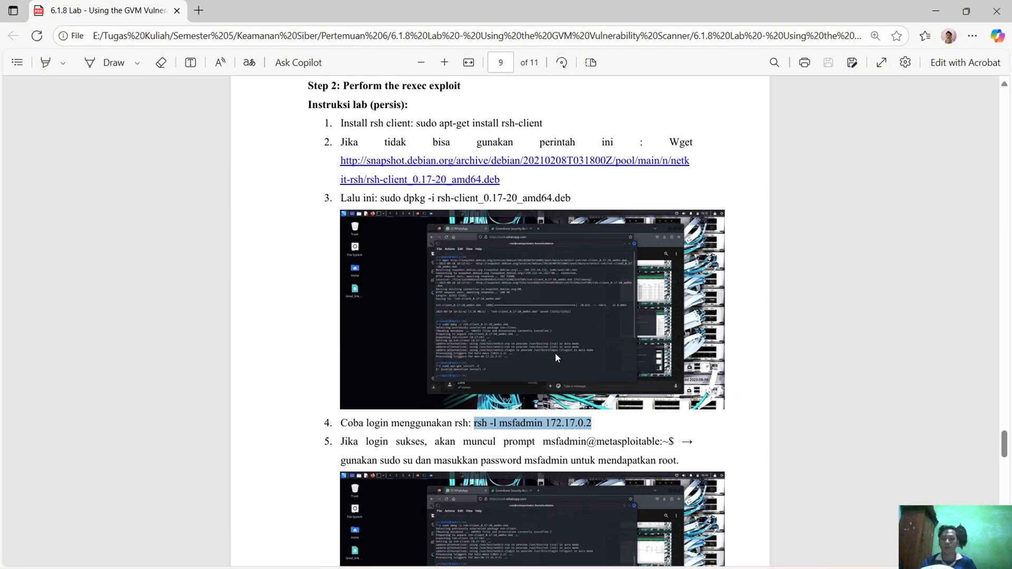
pyautogui.scroll(8, 556, 358)
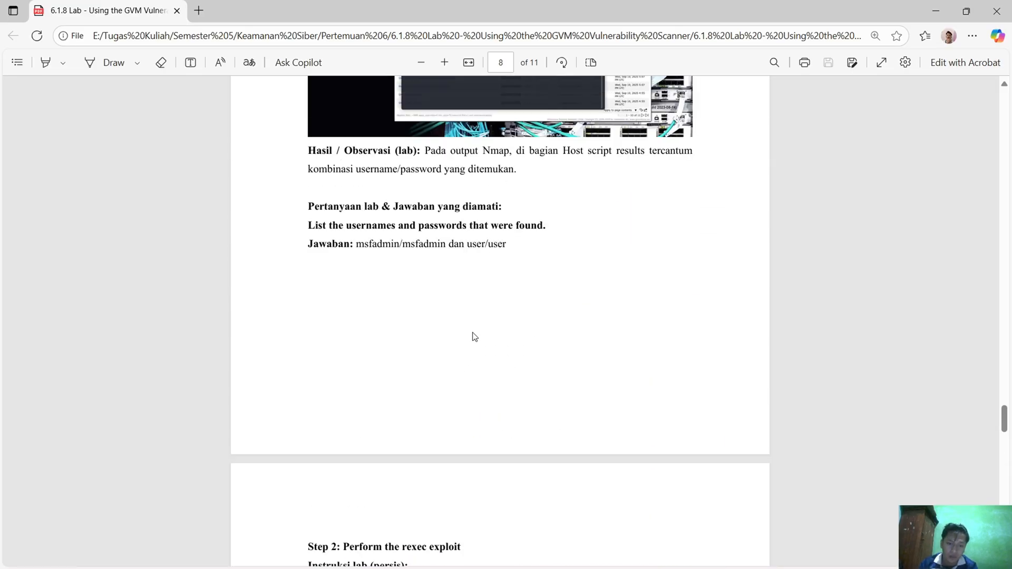
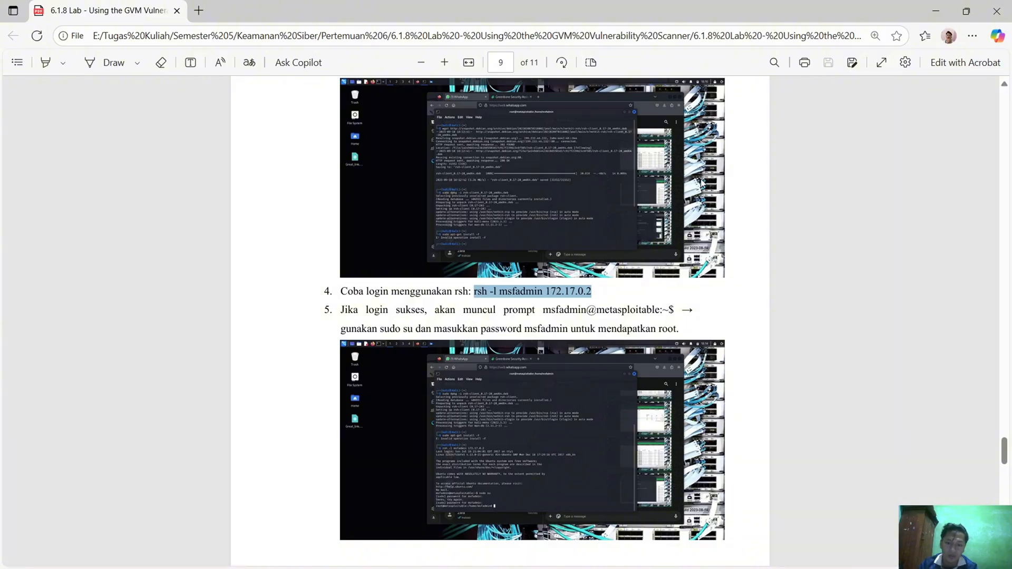
# Switch from the PDF report to the Kali virtual machine and paste the copied command rsh -l msfadmin 172.17.0.2 into its terminal
pyautogui.click(934, 11)
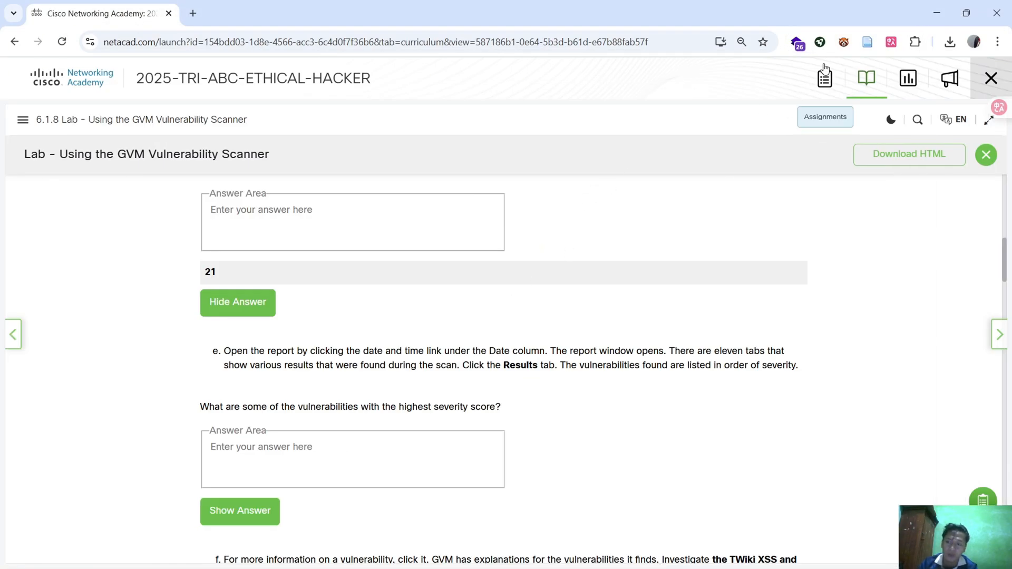
pyautogui.hotkey('alt', 'Tab')
pyautogui.hotkey('alt', 'Tab')
pyautogui.press('Tab')
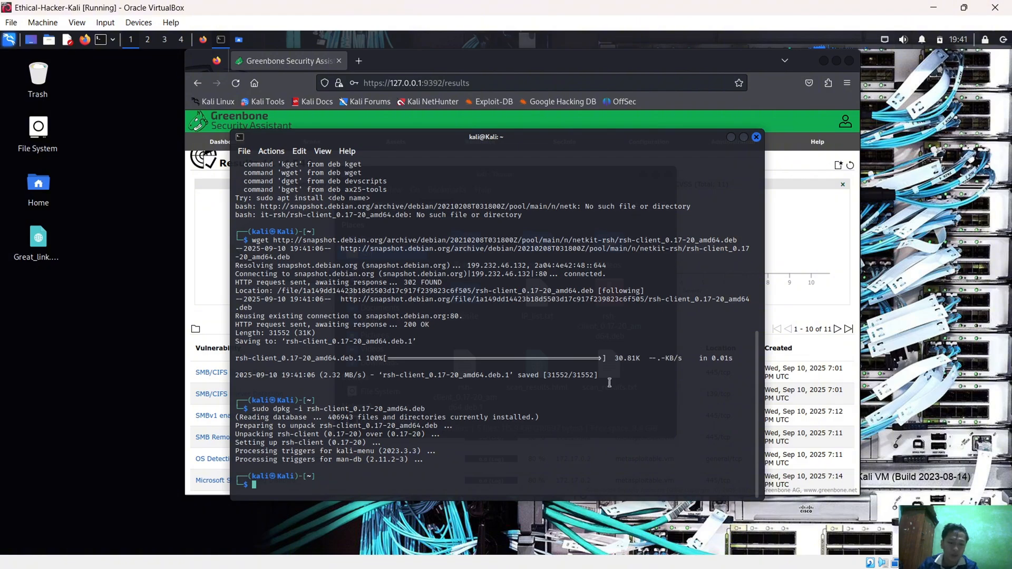
pyautogui.rightClick(478, 438)
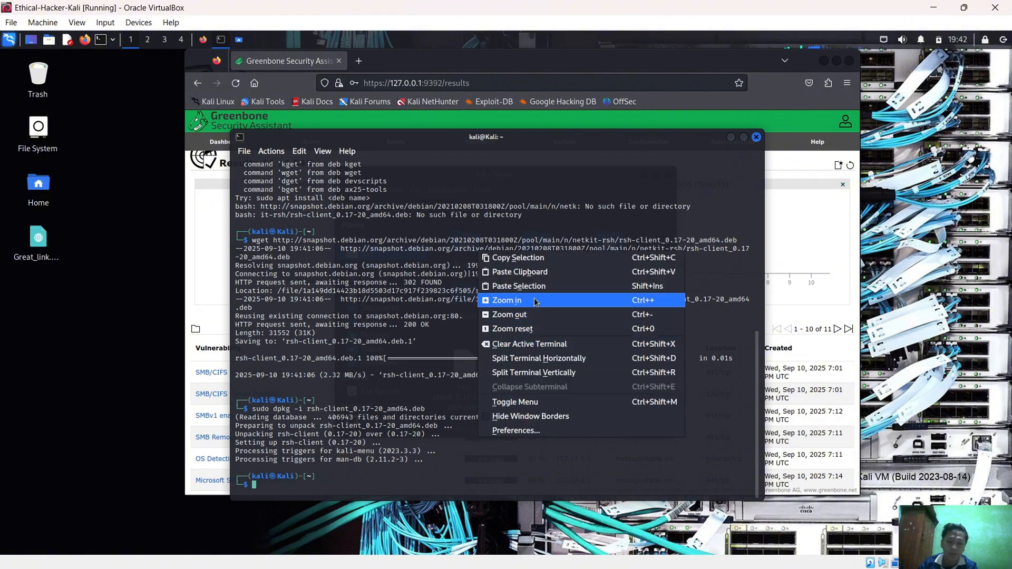
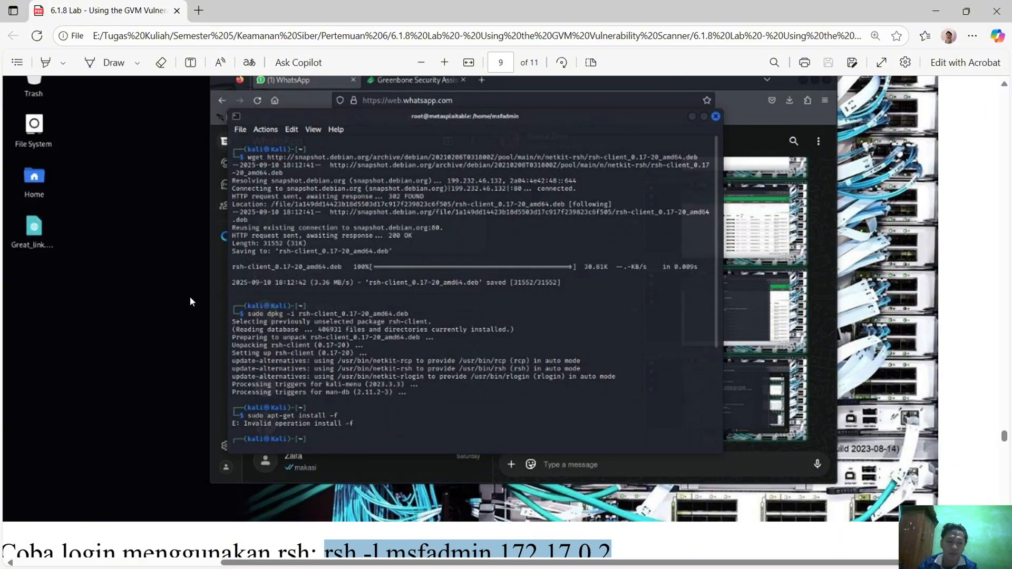
# Read the report's instructions for the rsh login and root access through sudo su, and switch back to the Ethical-Hacker-Kali virtual machine
pyautogui.scroll(-5, 338, 339)
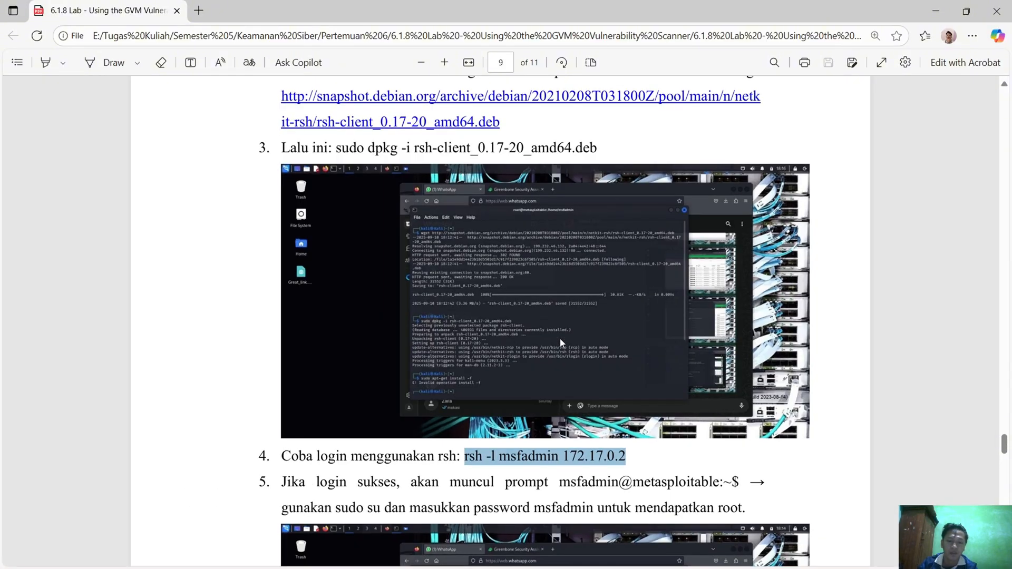
pyautogui.scroll(-2, 560, 339)
pyautogui.scroll(-2, 564, 351)
pyautogui.scroll(1, 557, 352)
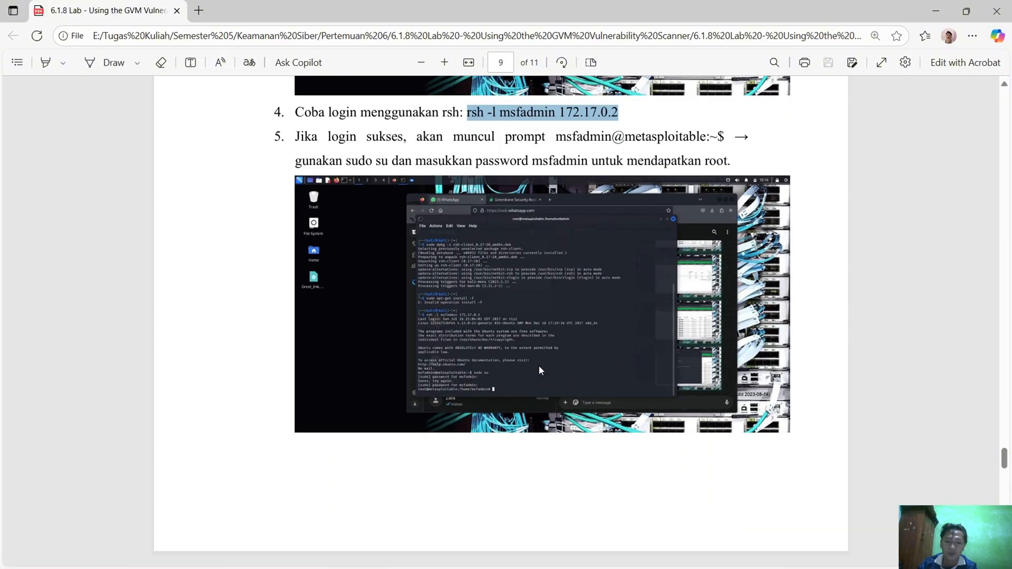
pyautogui.scroll(-1, 518, 356)
pyautogui.scroll(1, 573, 289)
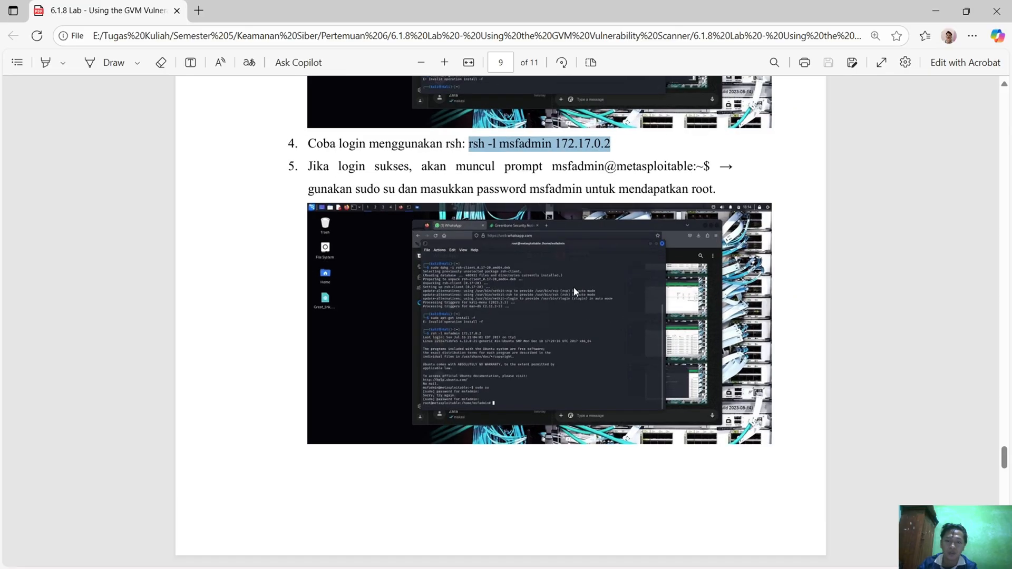
pyautogui.scroll(1, 572, 278)
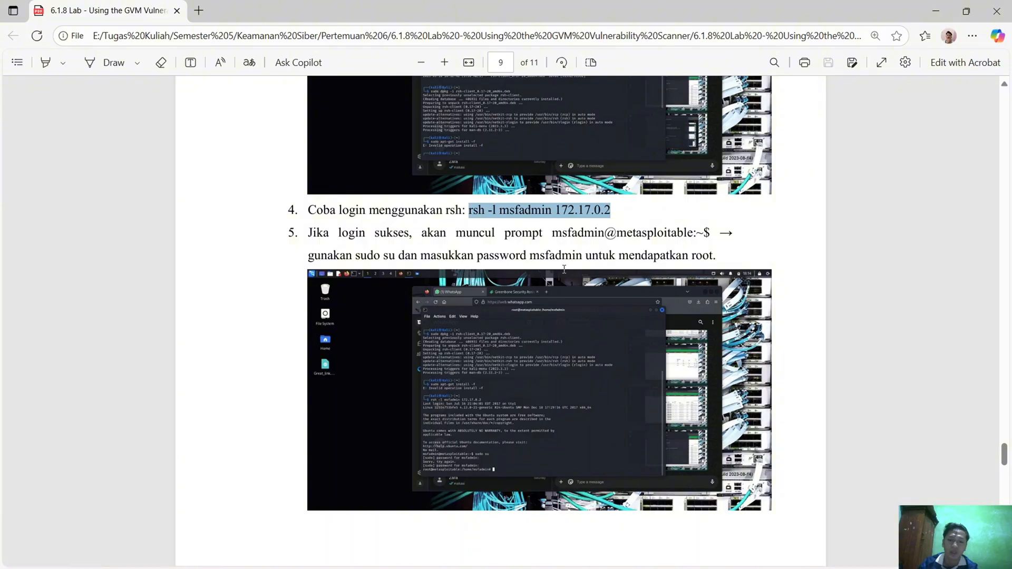
pyautogui.hotkey('alt', 'Tab')
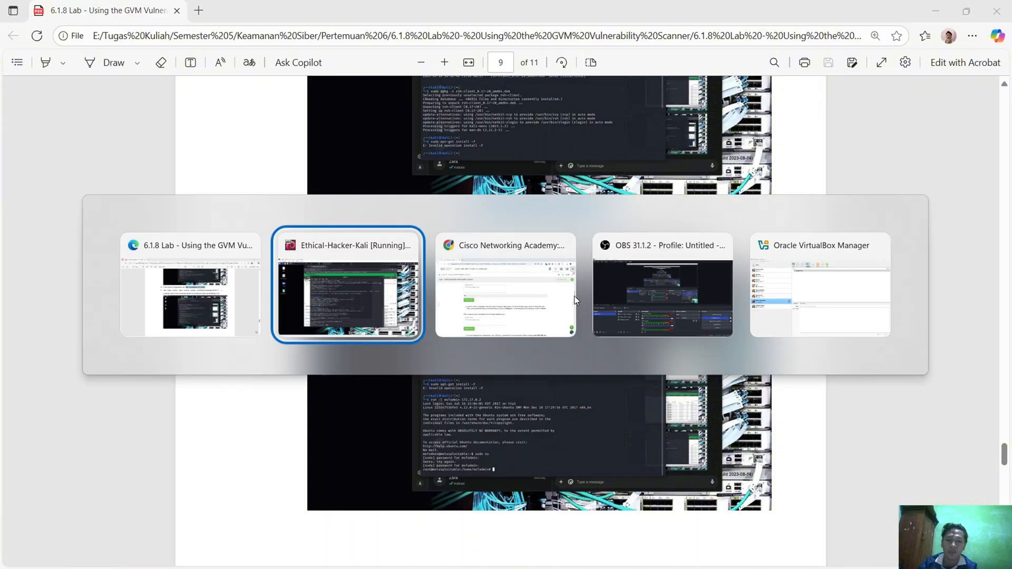
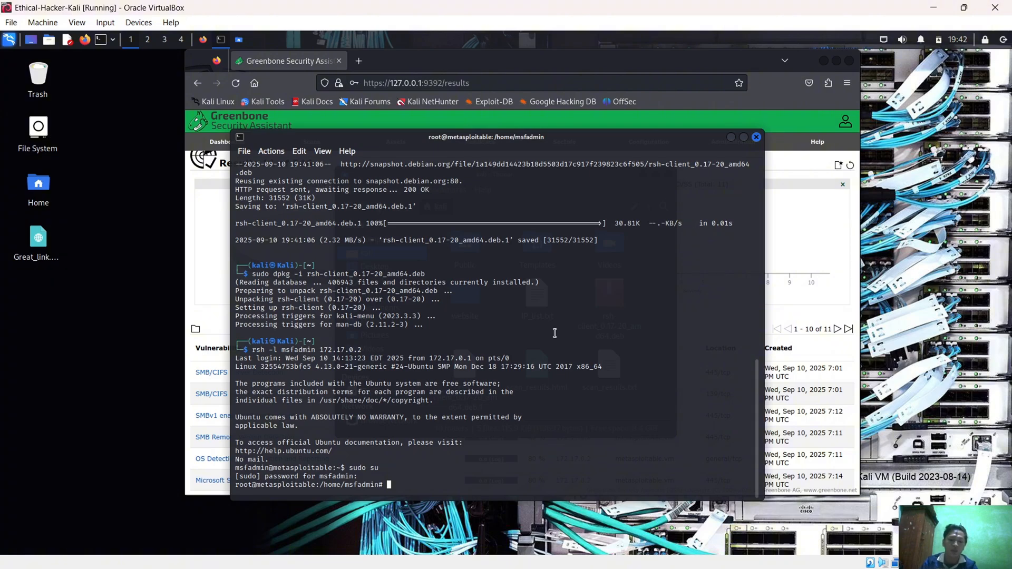
# List the contents of the msfadmin home directory with ls in the Metasploitable root shell
pyautogui.write('ls')
pyautogui.press('Return')
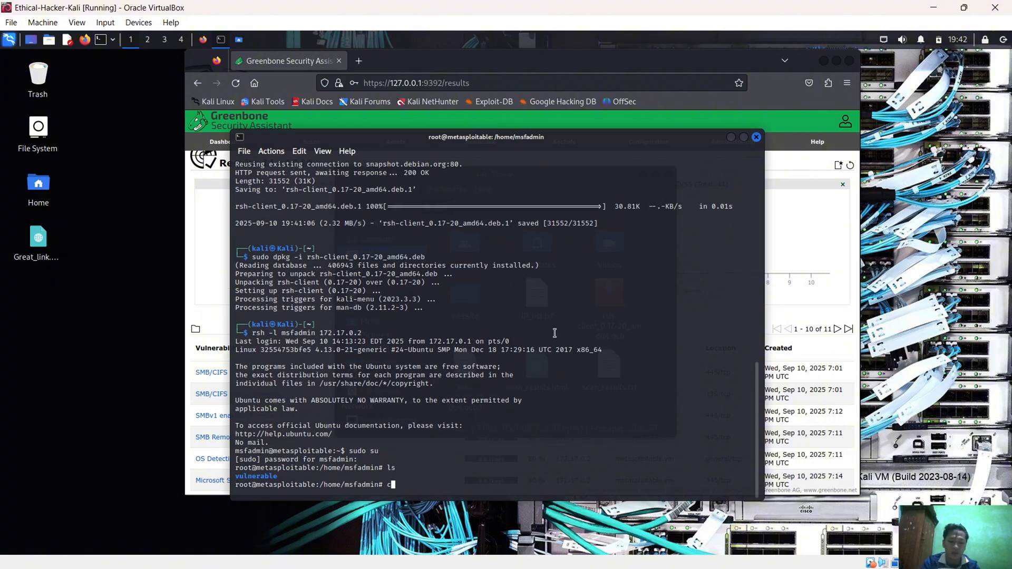
# Change into the vulnerable directory inside the msfadmin home directory with cd vulnerable/ in the Metasploitable root shell
pyautogui.write('cd vu')
pyautogui.press('Tab')
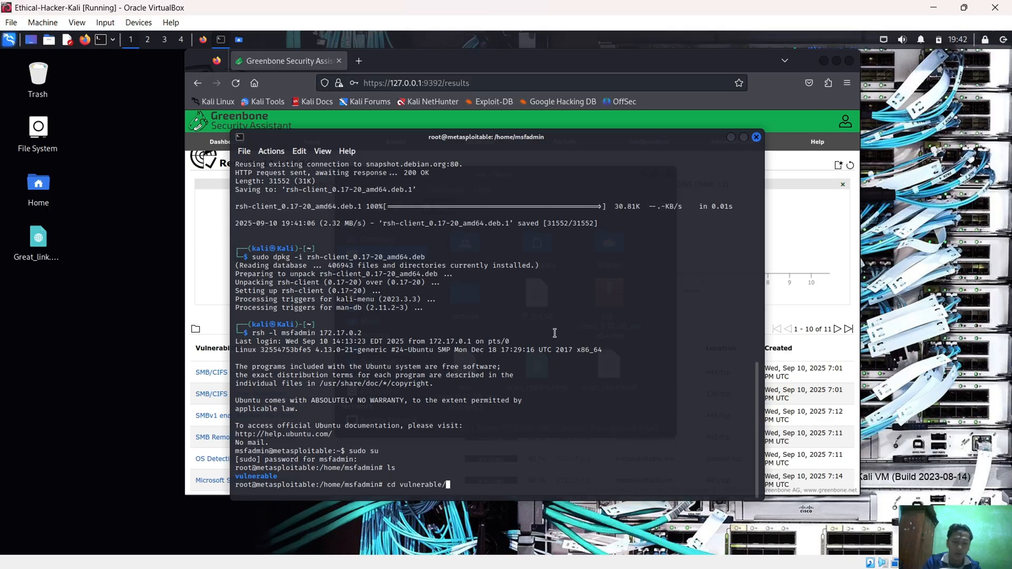
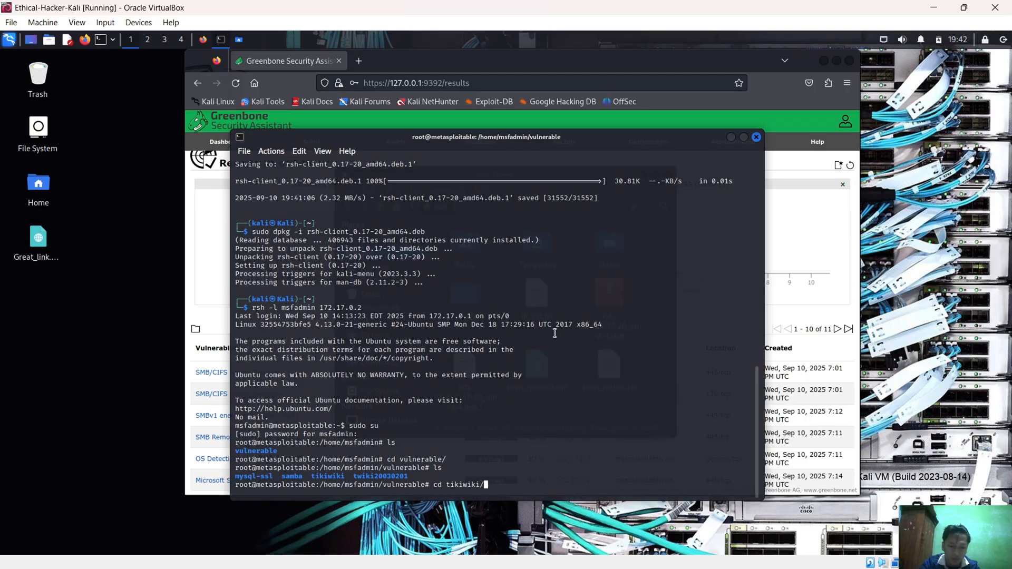
# Change into the tikiwiki directory with cd tikiwiki/ and list its contents with ls in the Metasploitable root shell
pyautogui.press('Return')
pyautogui.write('ls')
pyautogui.press('Return')
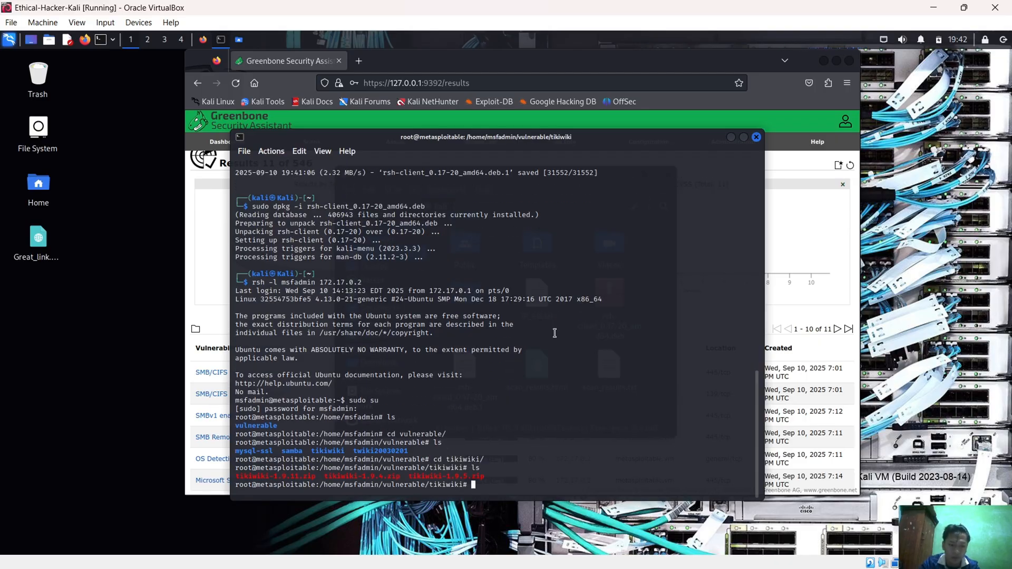
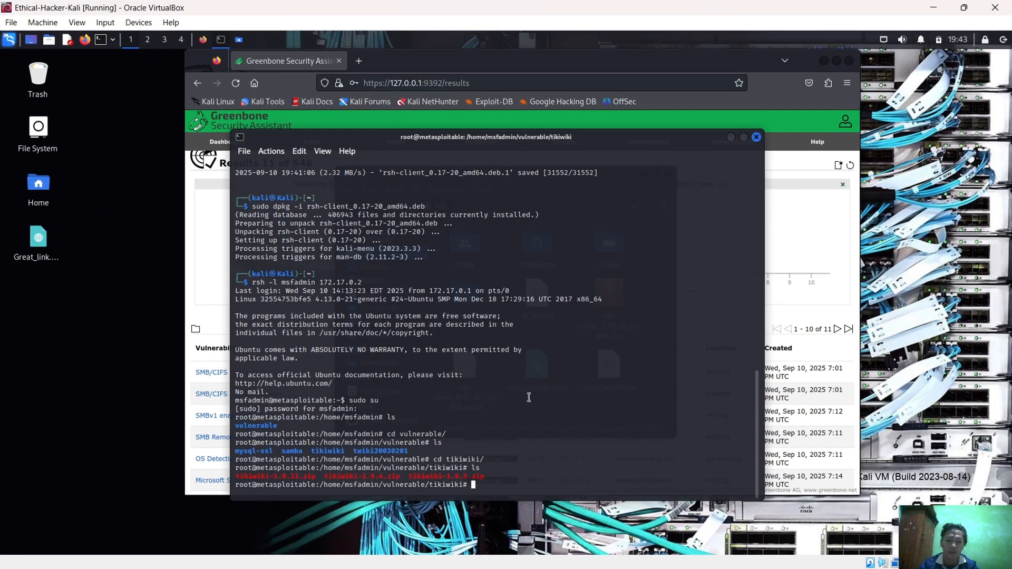
# Go up two directory levels from tikiwiki to /home/msfadmin in the Metasploitable root shell, running cd .. twice
pyautogui.write('cd ..')
pyautogui.press('Return')
pyautogui.write('cd')
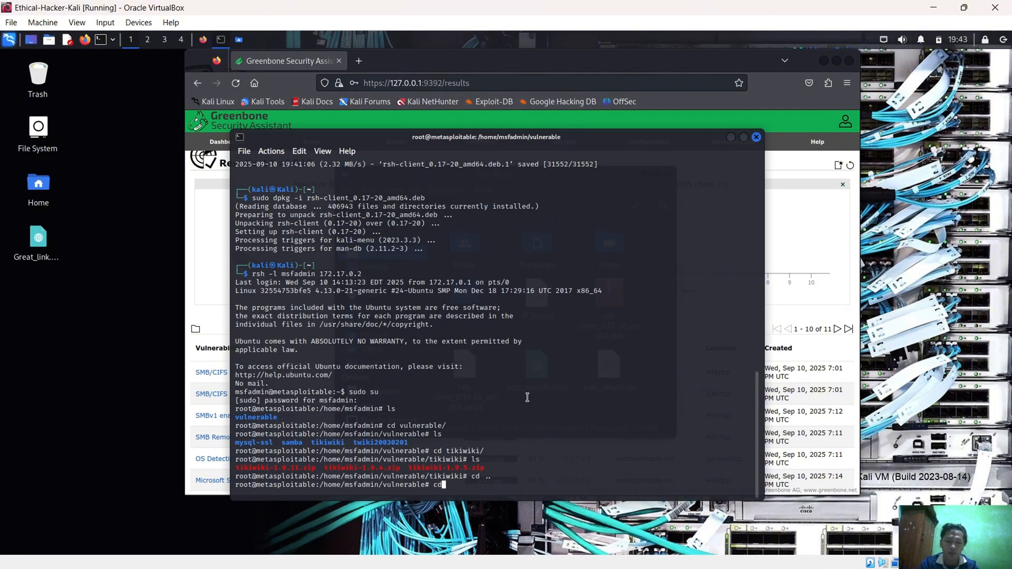
pyautogui.write(' ..')
pyautogui.press('Return')
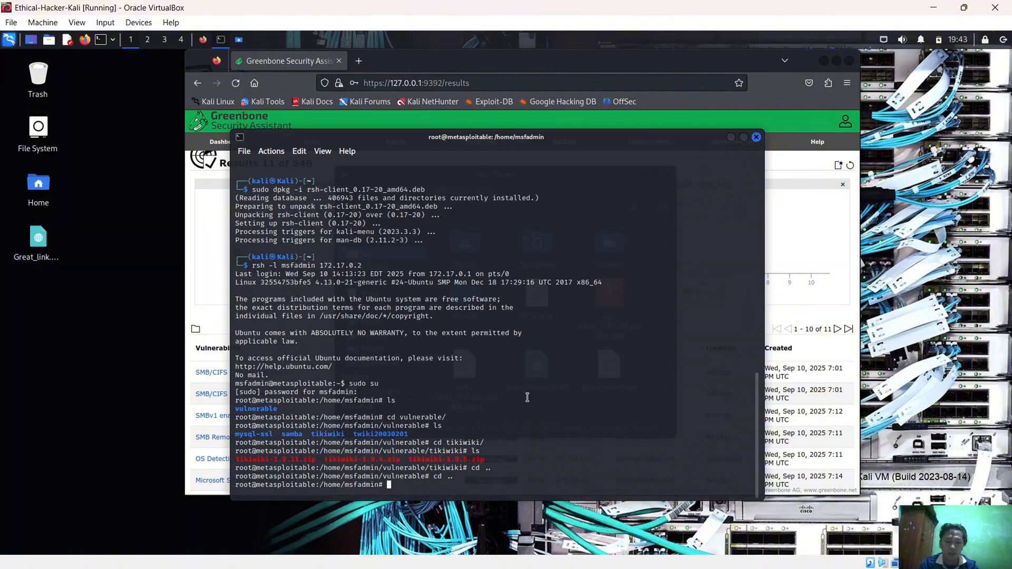
# Print the current working directory with pwd in the Metasploitable root shell
pyautogui.write('pdw')
pyautogui.press('BackSpace')
pyautogui.press('BackSpace')
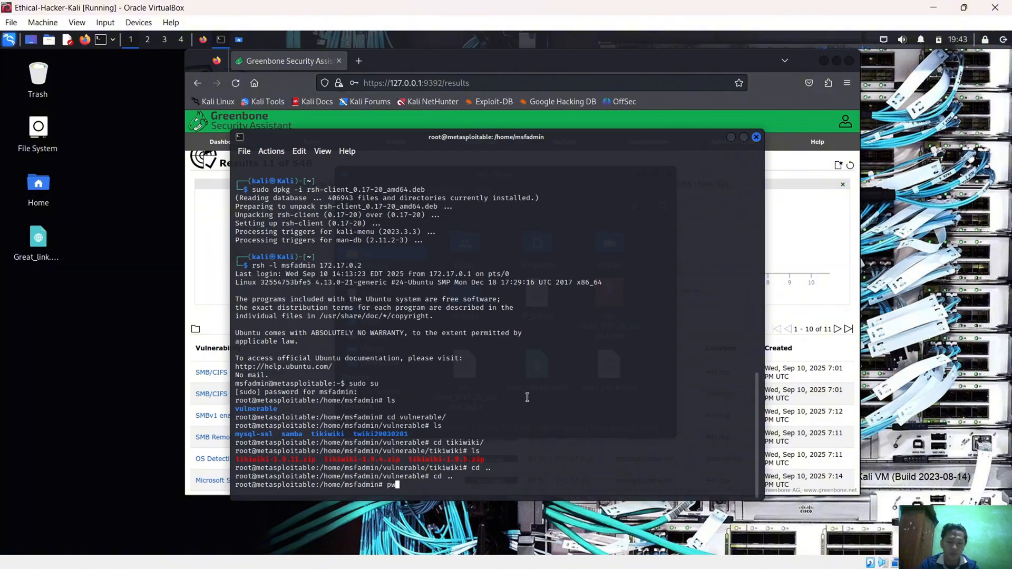
pyautogui.write('wd')
pyautogui.press('Return')
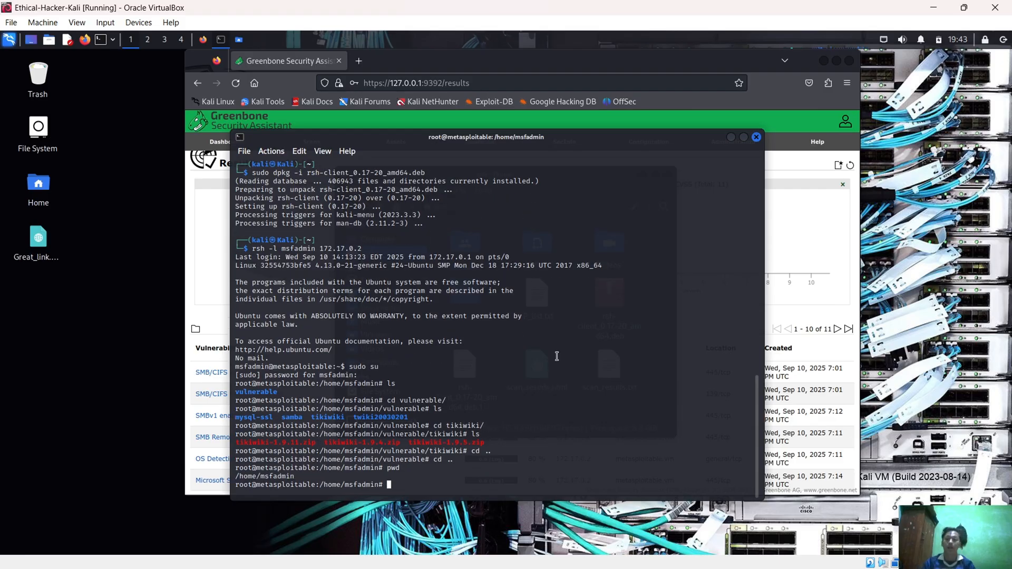
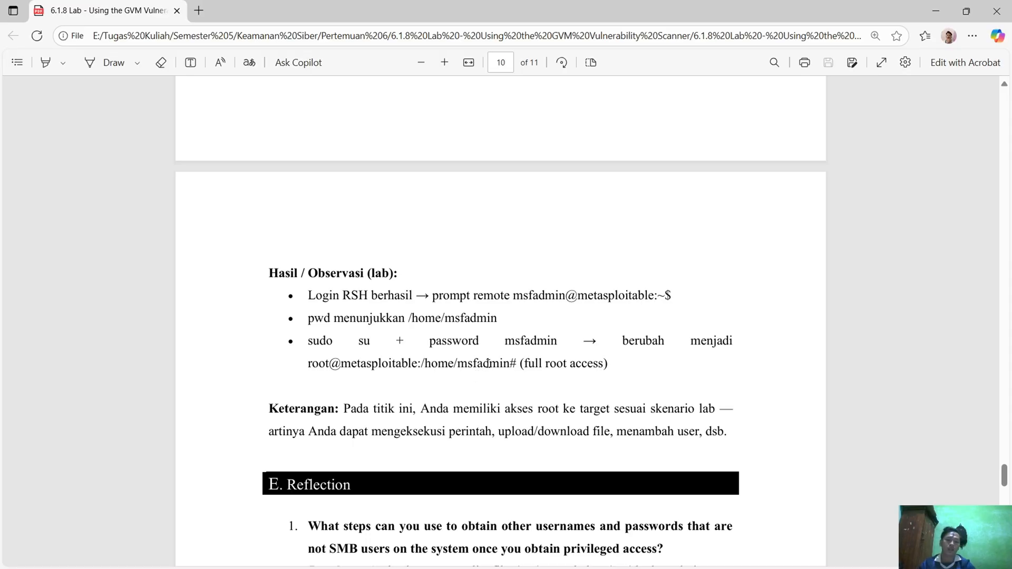
# Review the lab observations on page 10 of the lab report and read the first two questions and answers under E. Reflection
pyautogui.scroll(-1, 539, 369)
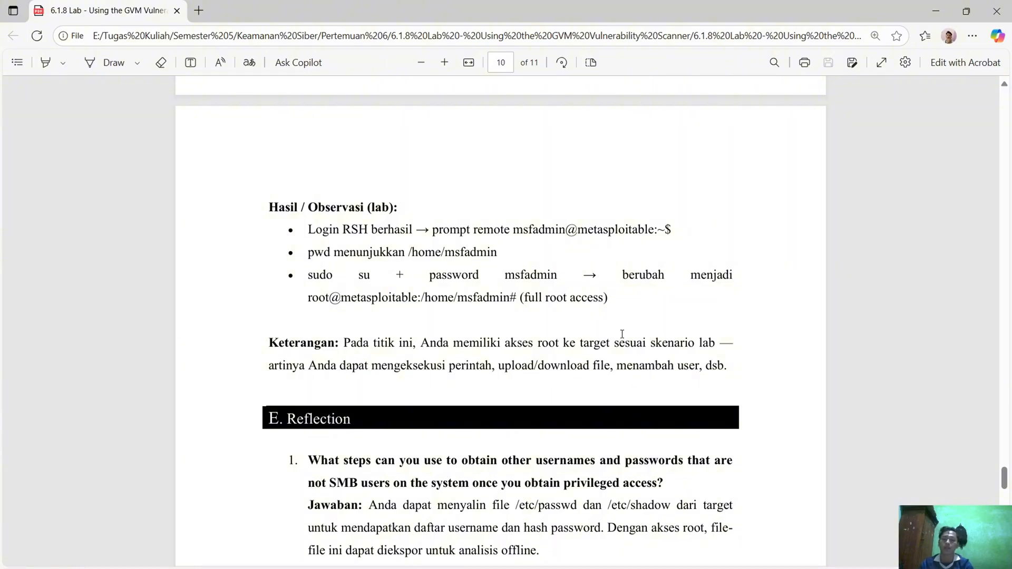
pyautogui.scroll(-1, 644, 323)
pyautogui.scroll(-1, 587, 380)
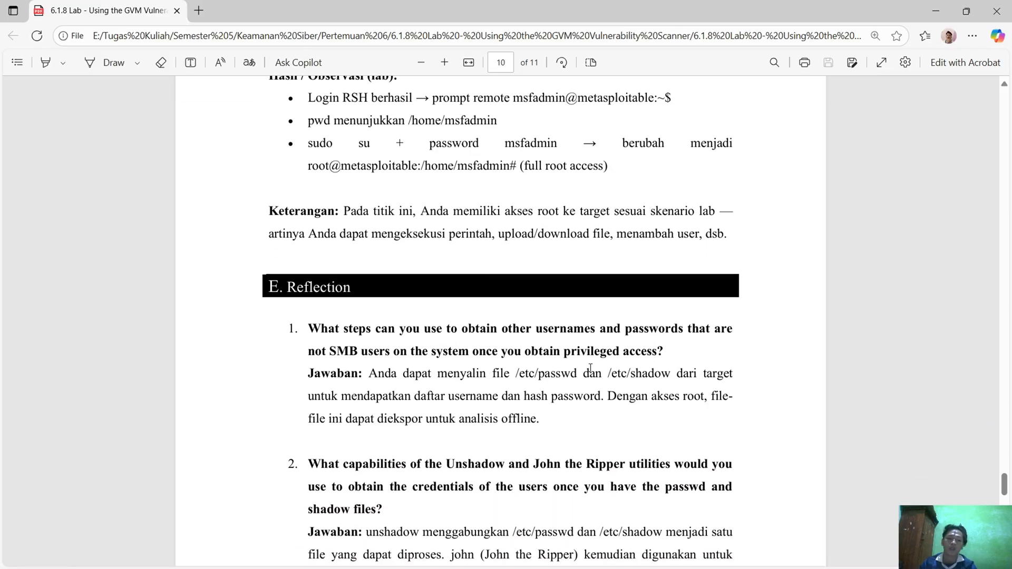
pyautogui.scroll(-1, 576, 368)
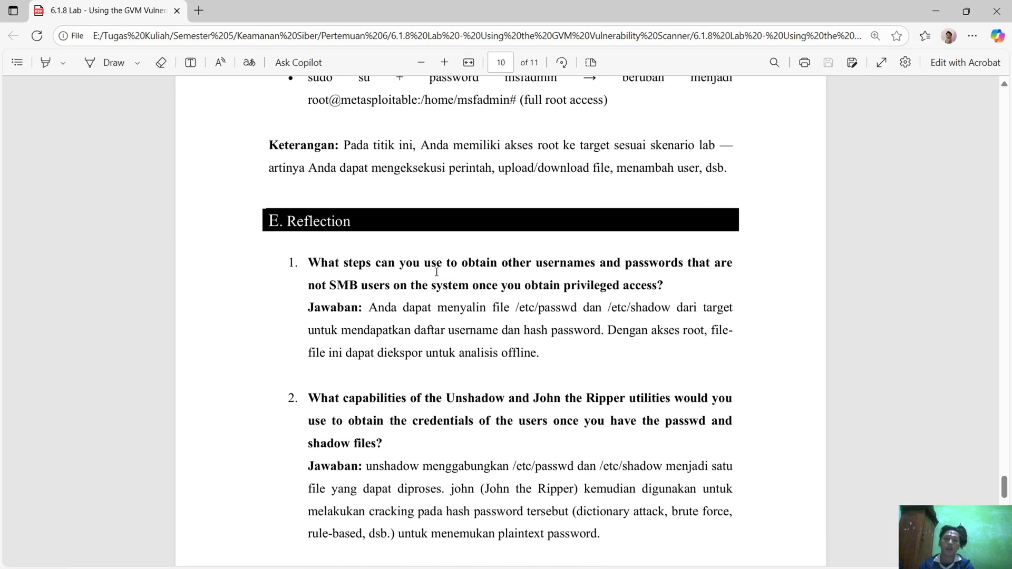
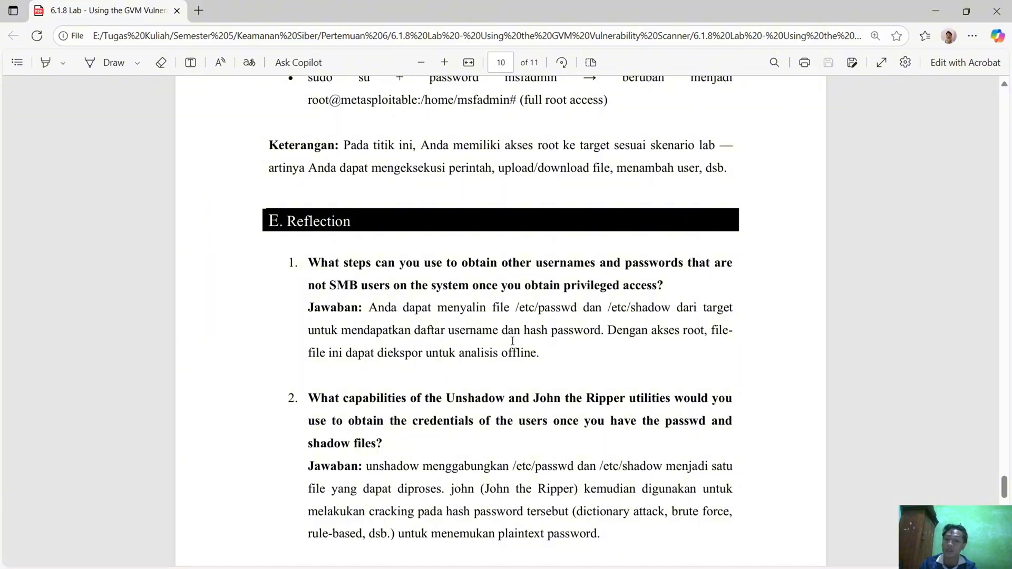
# Select the text /etc/passwd in the answer to the first question under E. Reflection
pyautogui.moveTo(516, 307); pyautogui.dragTo(577, 311)
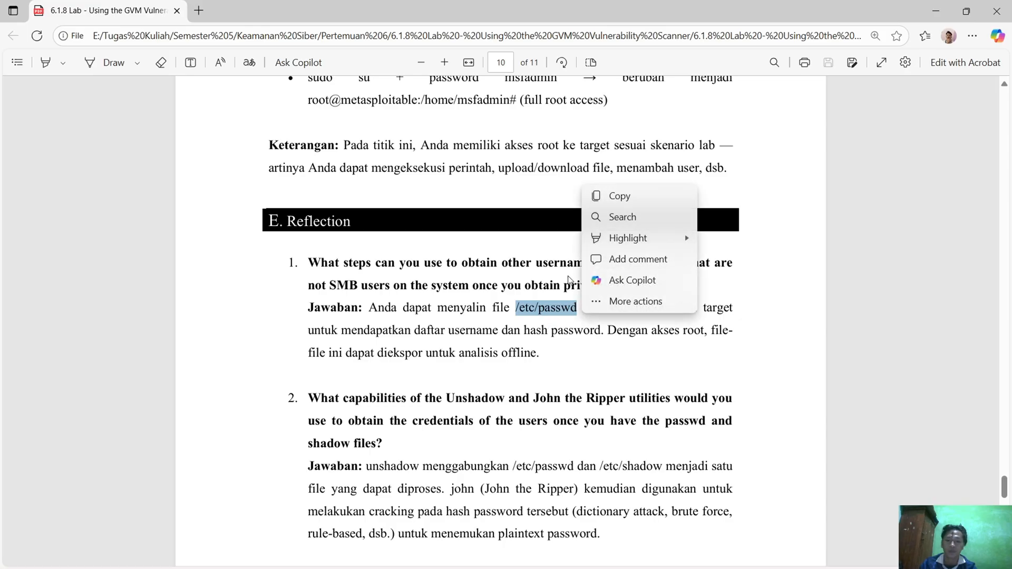
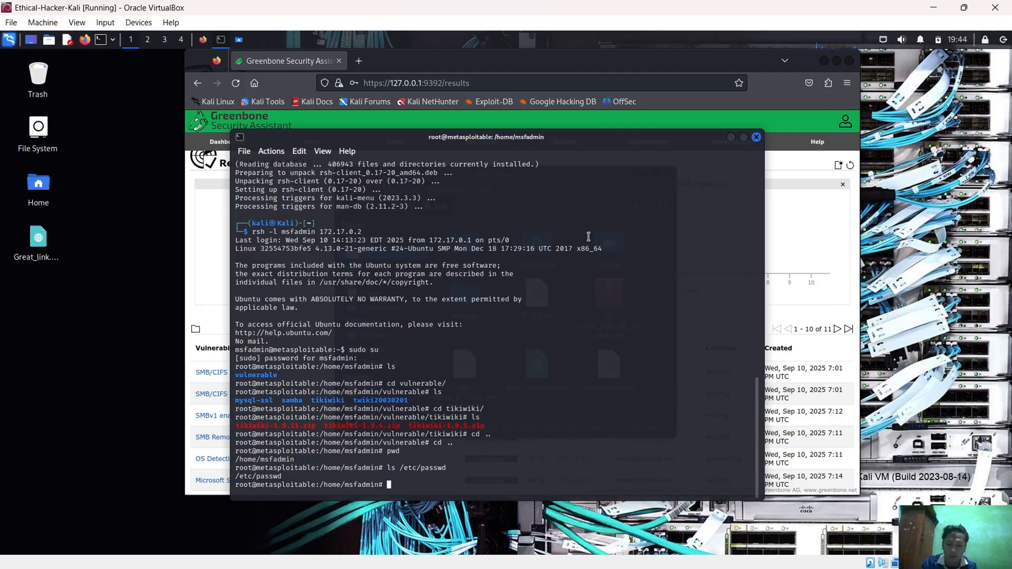
# Try to list /etc/passwd/ as a directory in the Metasploitable root shell by running ls /etc/passwd/
pyautogui.press('Up')
pyautogui.write('/')
pyautogui.press('Return')
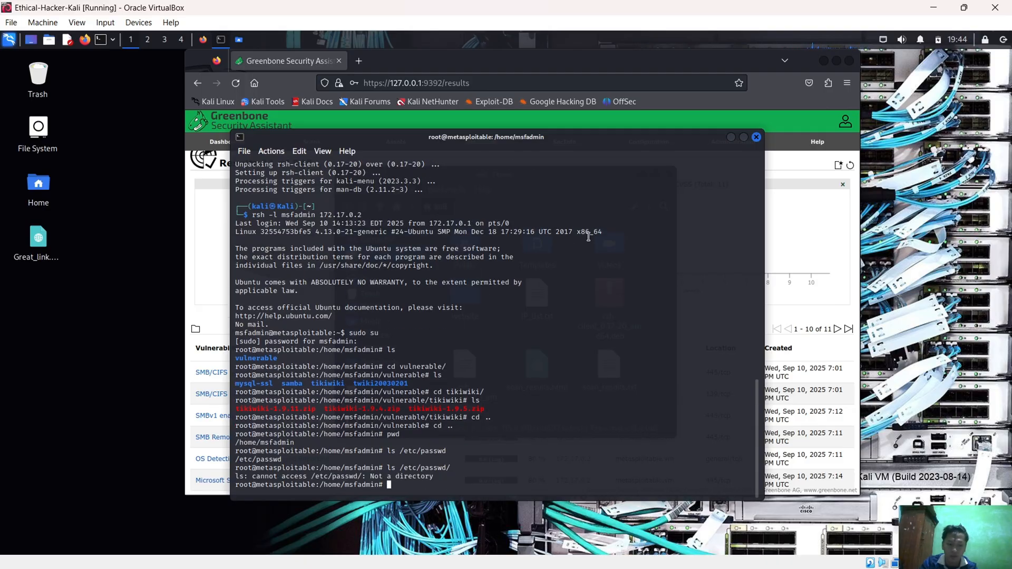
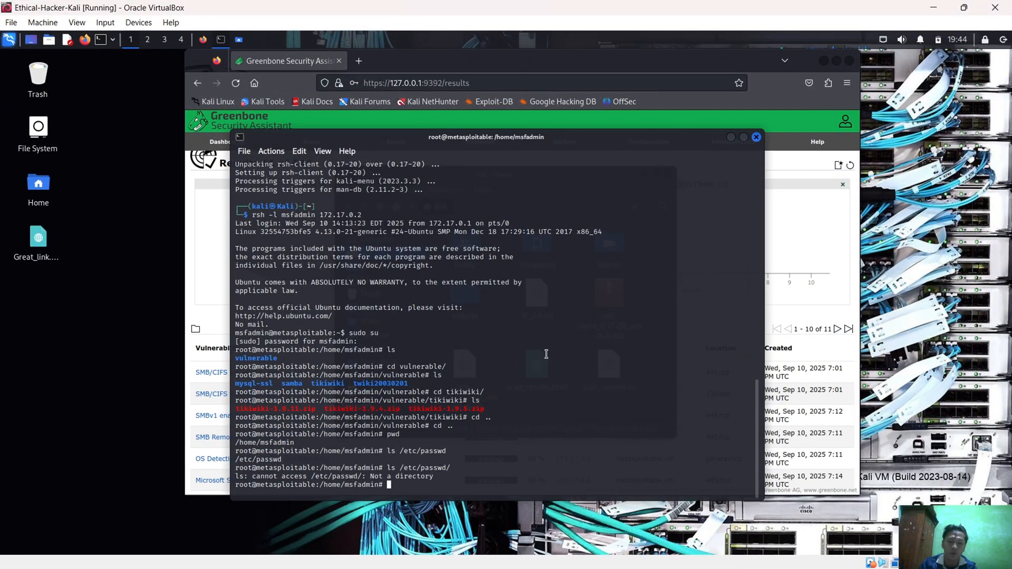
# Try to change into /etc/passwd from the Metasploitable root shell with the command cd /etc/passwd
pyautogui.write('cd /')
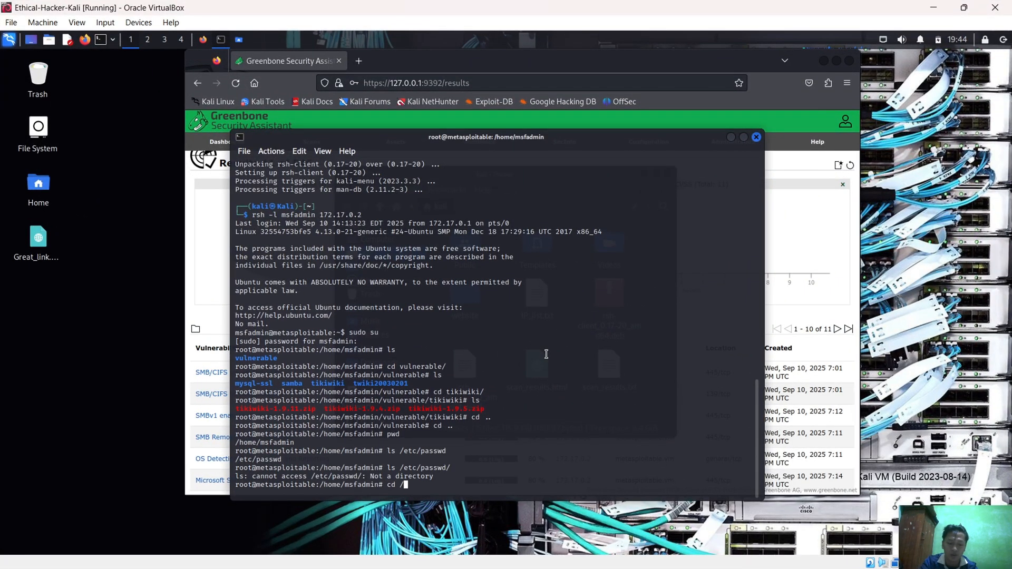
pyautogui.write('etc/')
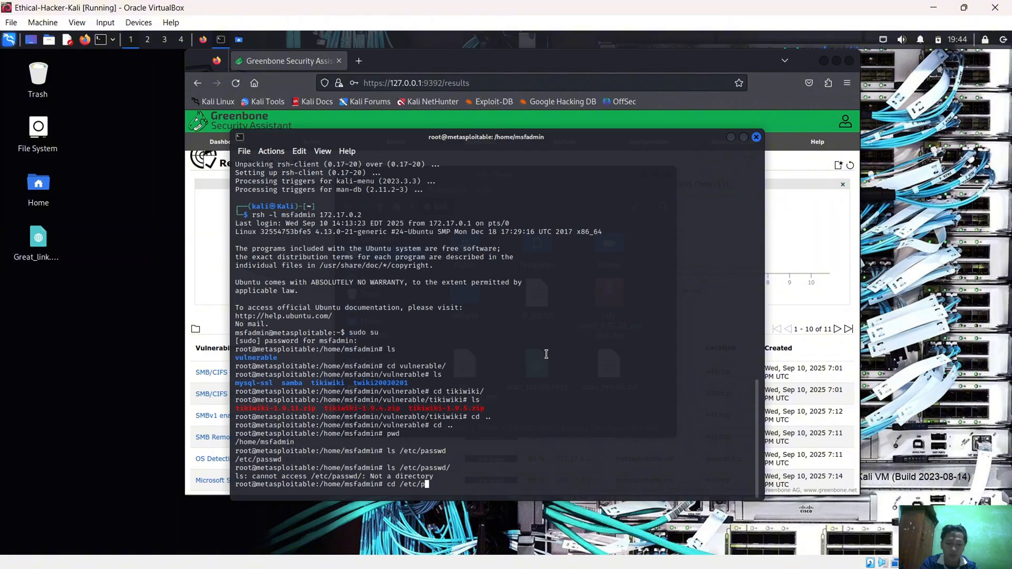
pyautogui.write('p')
pyautogui.write('asswd/')
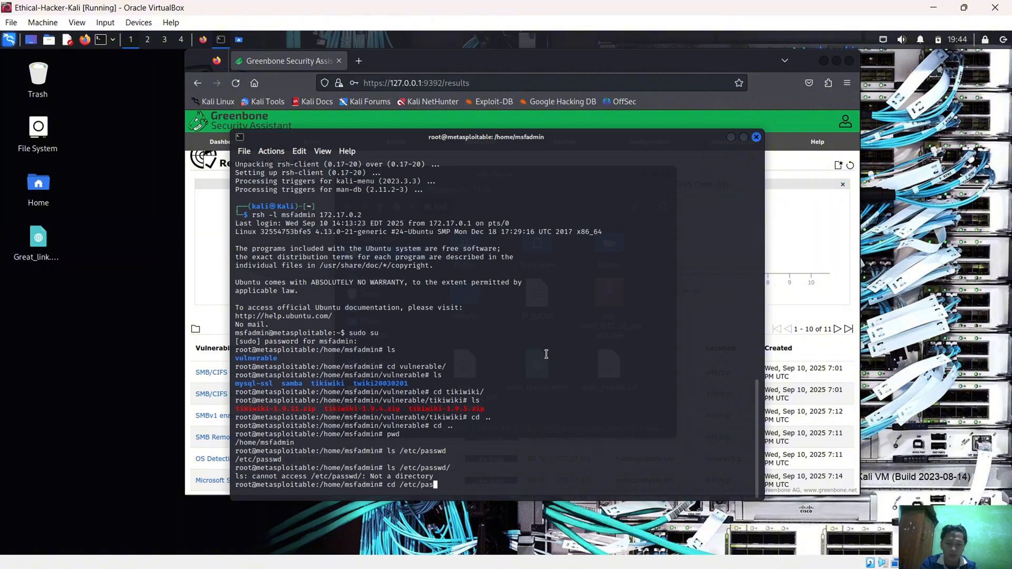
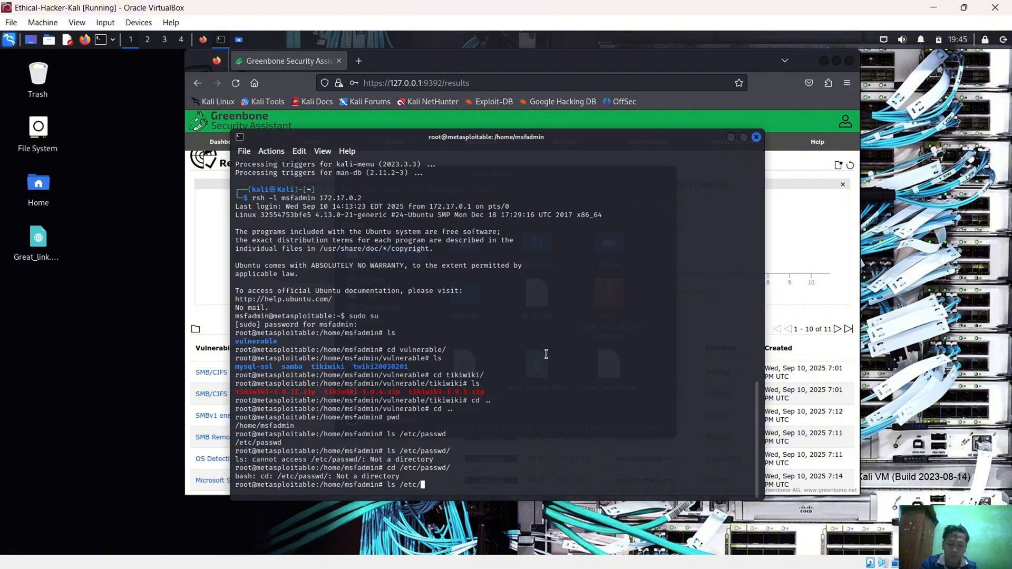
# List the /etc/ directory from the Metasploitable root shell with ls /etc/ and begin entering a cat command
pyautogui.press('Return')
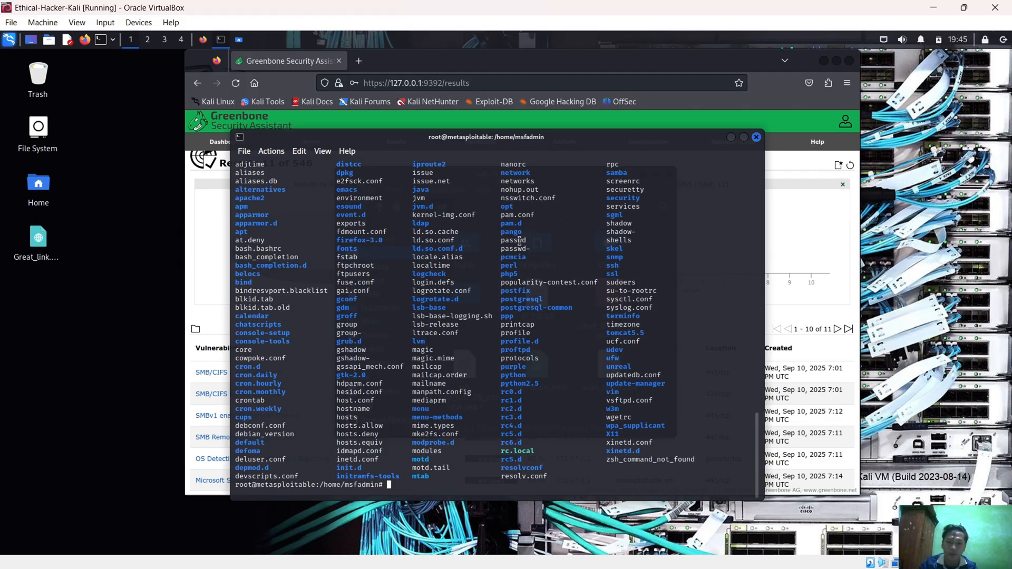
pyautogui.write('cat')
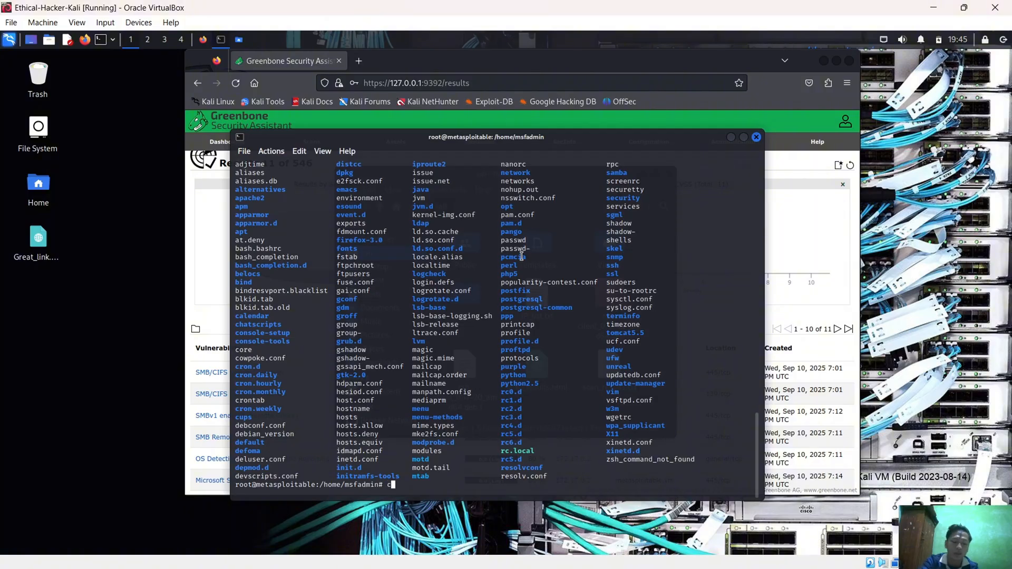
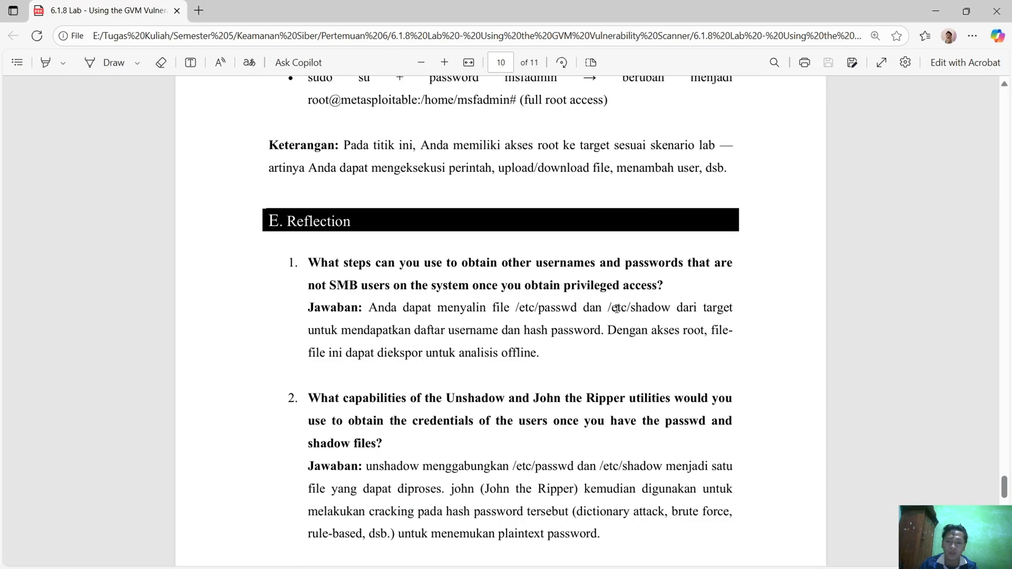
# Select the /etc/shadow path in the answer to the first Reflection question of the lab report
pyautogui.moveTo(609, 310); pyautogui.dragTo(668, 310)
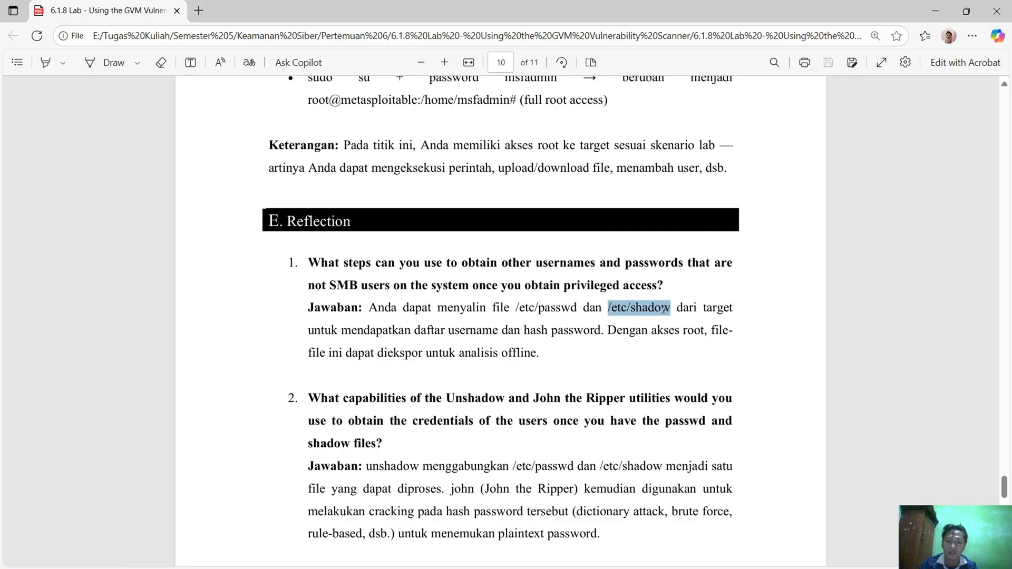
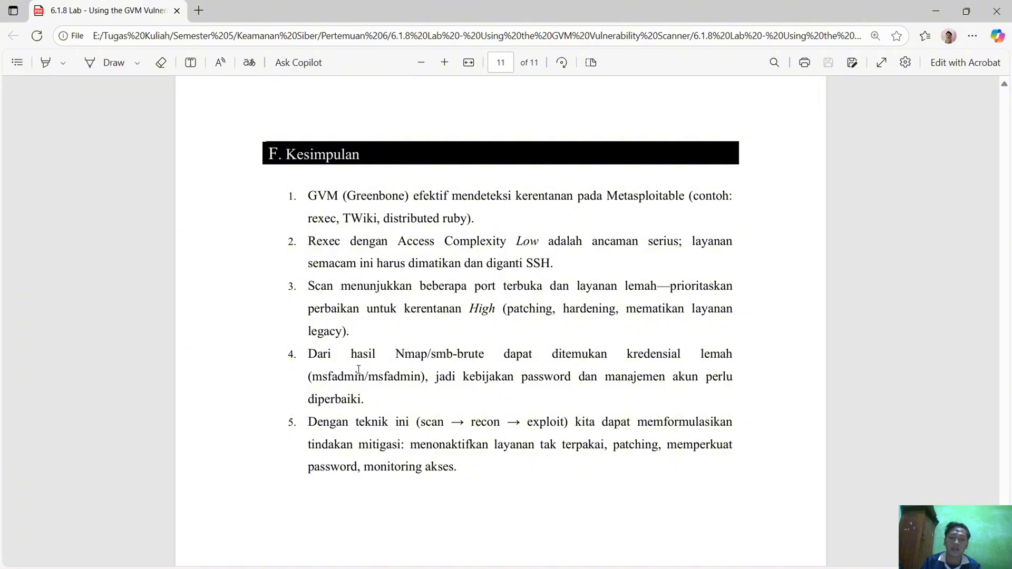
# Read through the Kesimpulan section on the last page of the lab report and close the PDF
pyautogui.moveTo(368, 379); pyautogui.dragTo(395, 384)
pyautogui.click(388, 392)
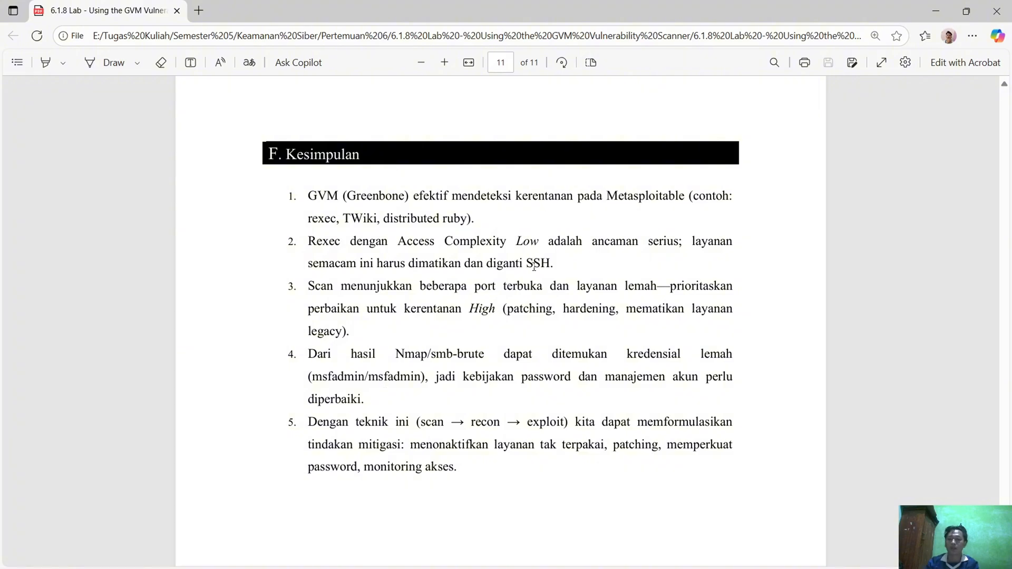
pyautogui.scroll(-3, 543, 258)
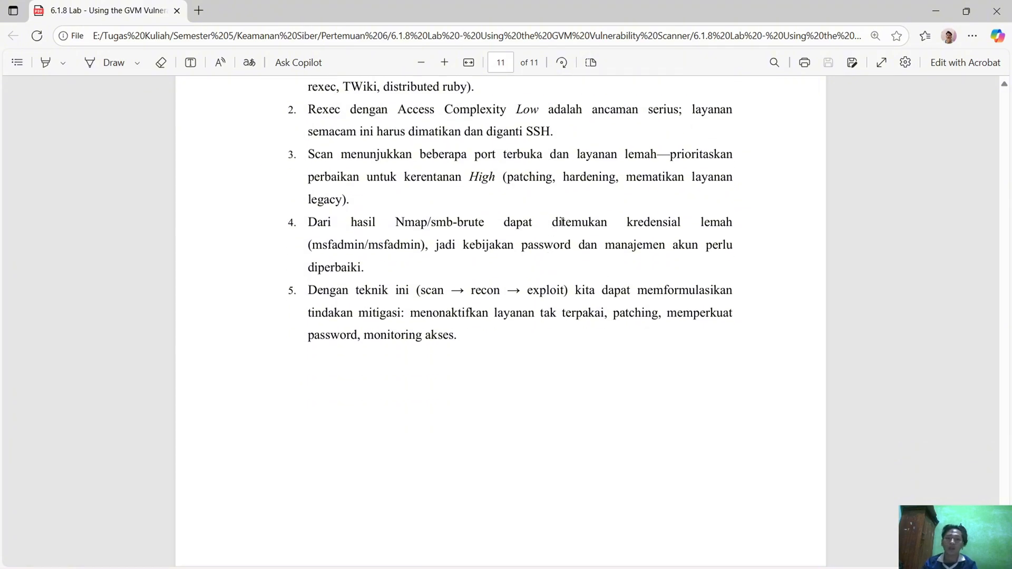
pyautogui.click(997, 11)
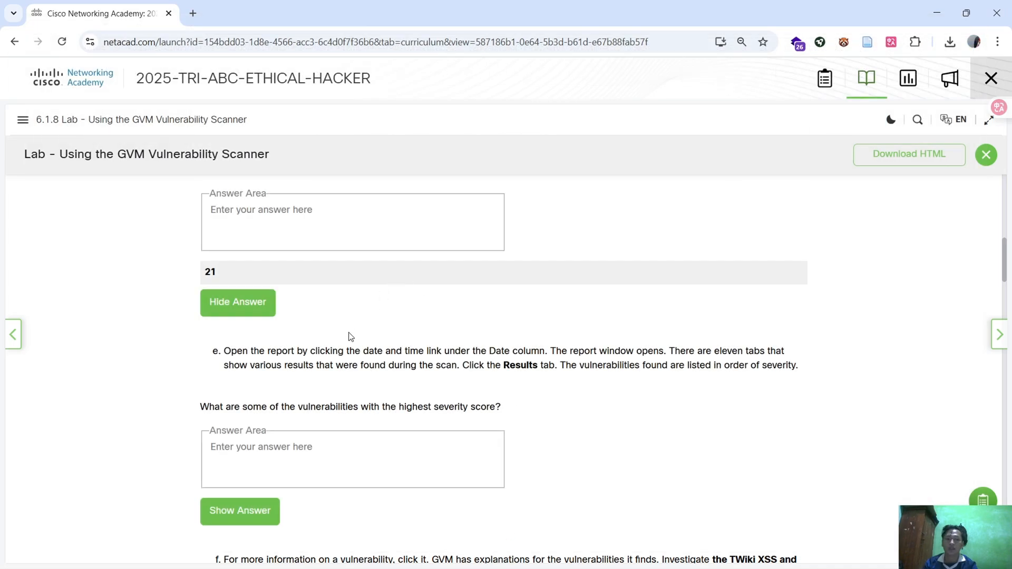
# Show the course outline in Cisco Networking Academy and close the GVM lab instructions, returning to the start of the 6.1.8 page
pyautogui.scroll(-15, 350, 336)
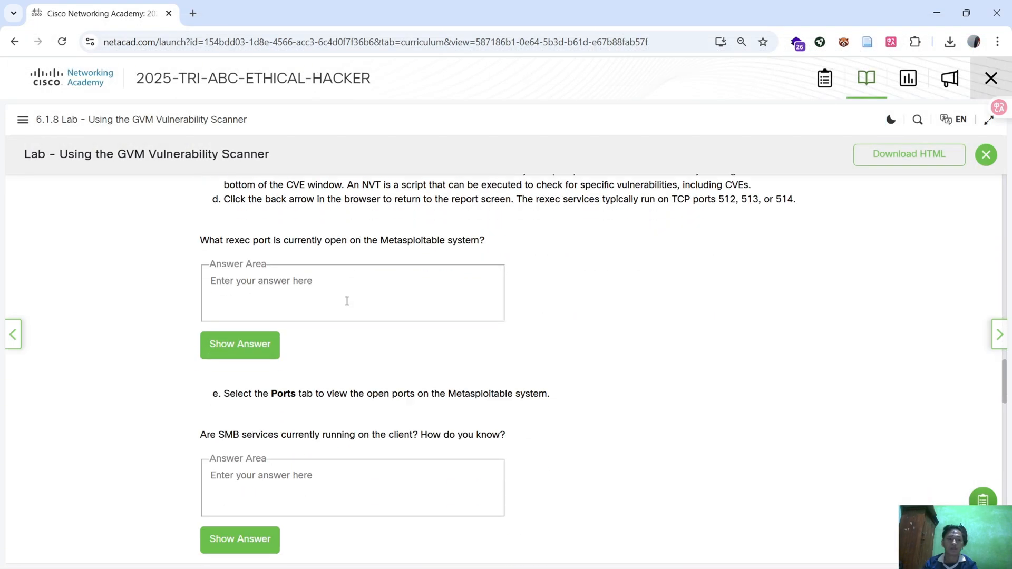
pyautogui.click(22, 119)
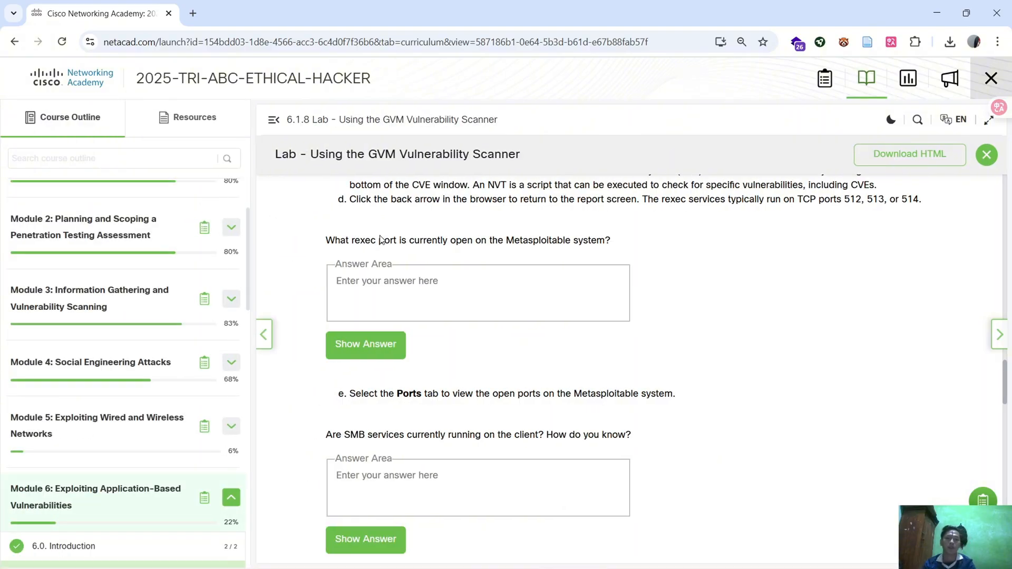
pyautogui.scroll(-20, 476, 287)
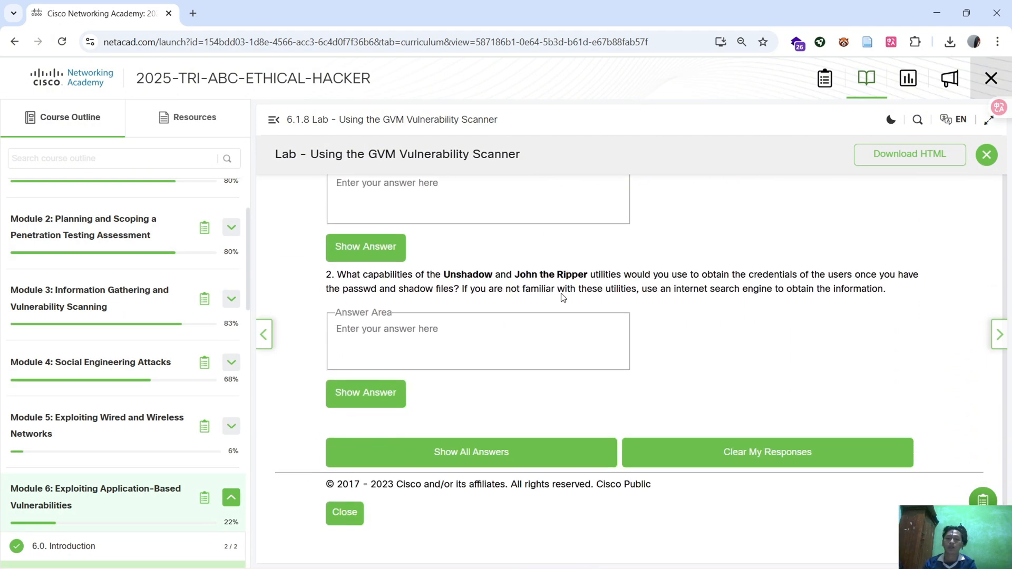
pyautogui.click(987, 155)
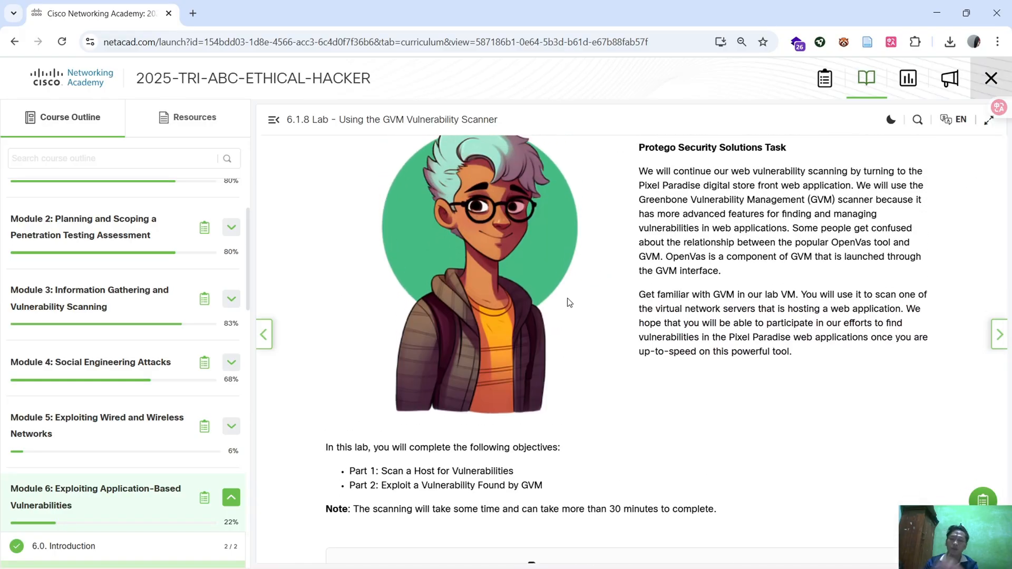
pyautogui.scroll(2, 570, 302)
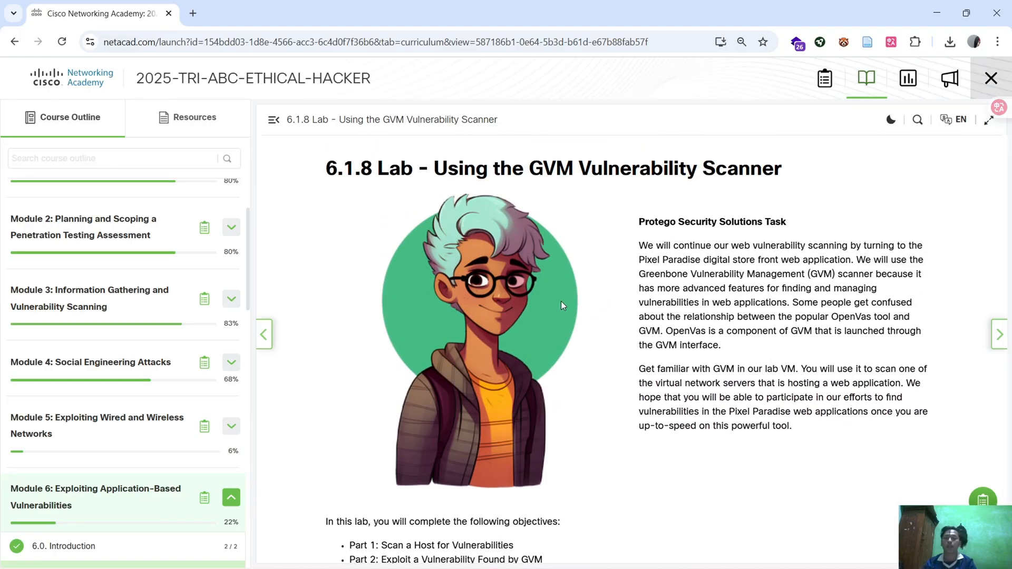